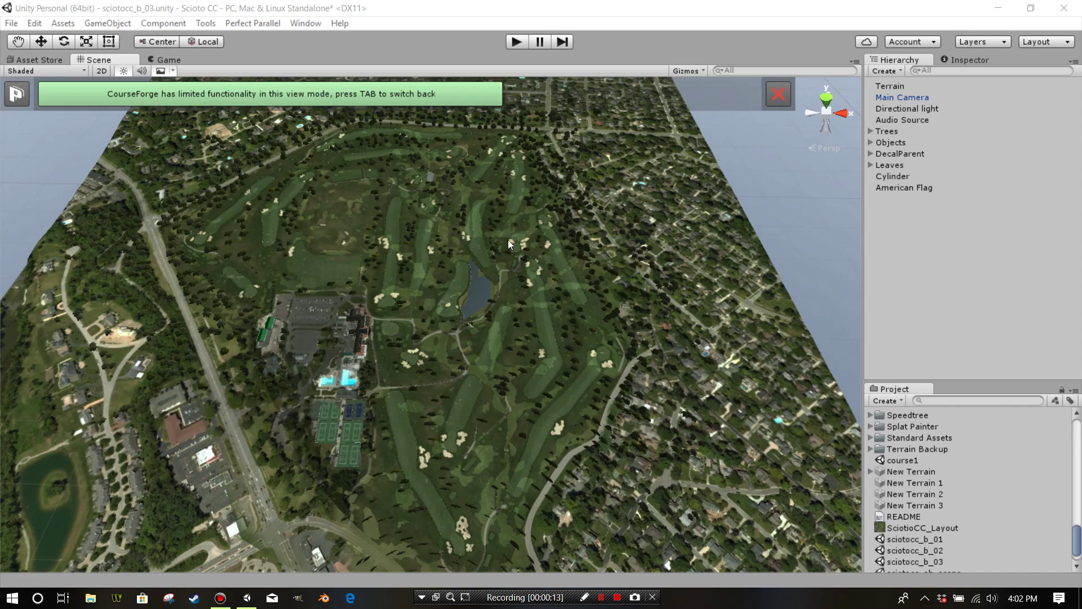
# Return CourseForge to its full-functionality view, show the course splines, and examine the fairway beside the tennis courts
pyautogui.press('Tab')
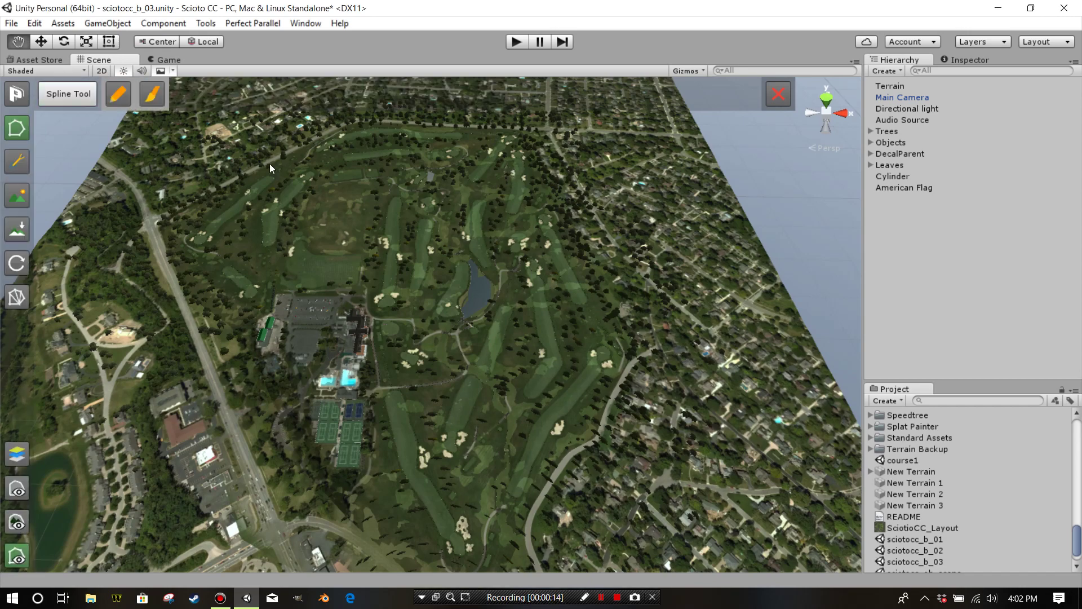
pyautogui.click(17, 555)
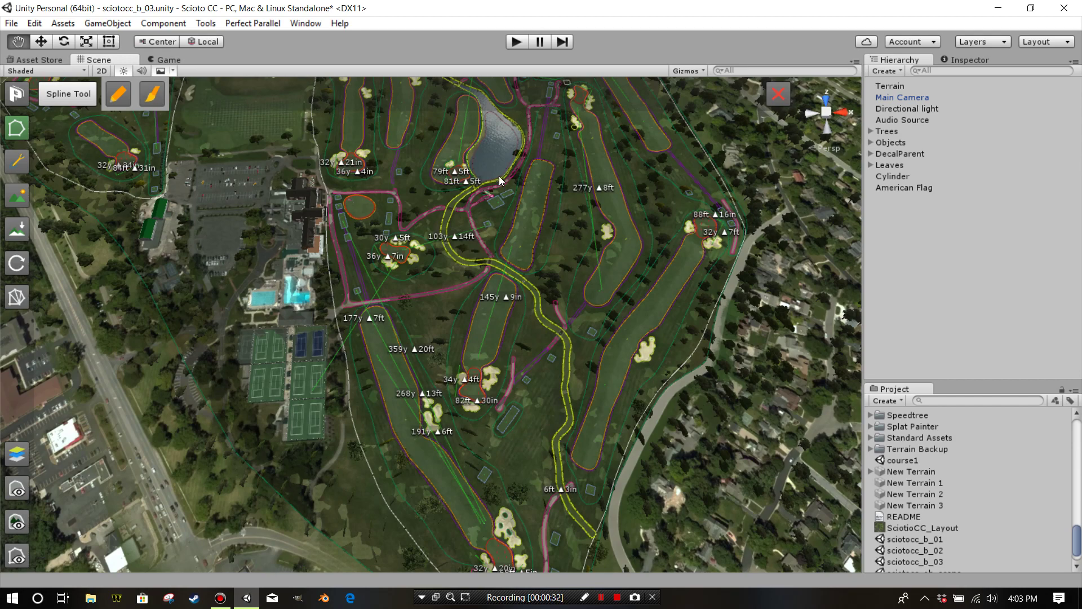
pyautogui.moveTo(486, 245); pyautogui.dragTo(467, 293)
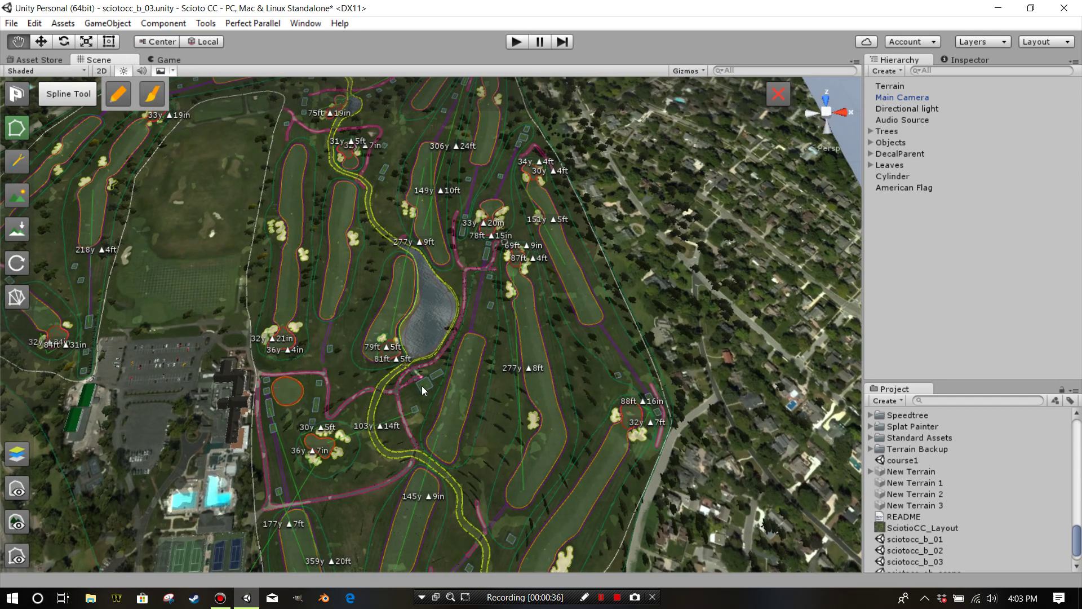
pyautogui.scroll(-2, 422, 385)
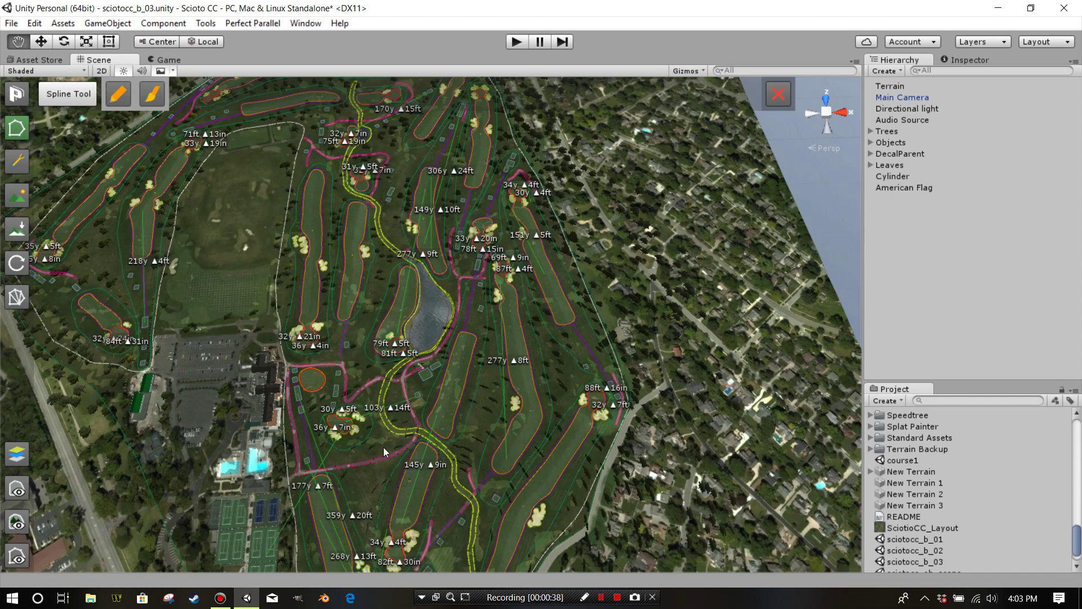
pyautogui.moveTo(394, 438); pyautogui.dragTo(435, 322)
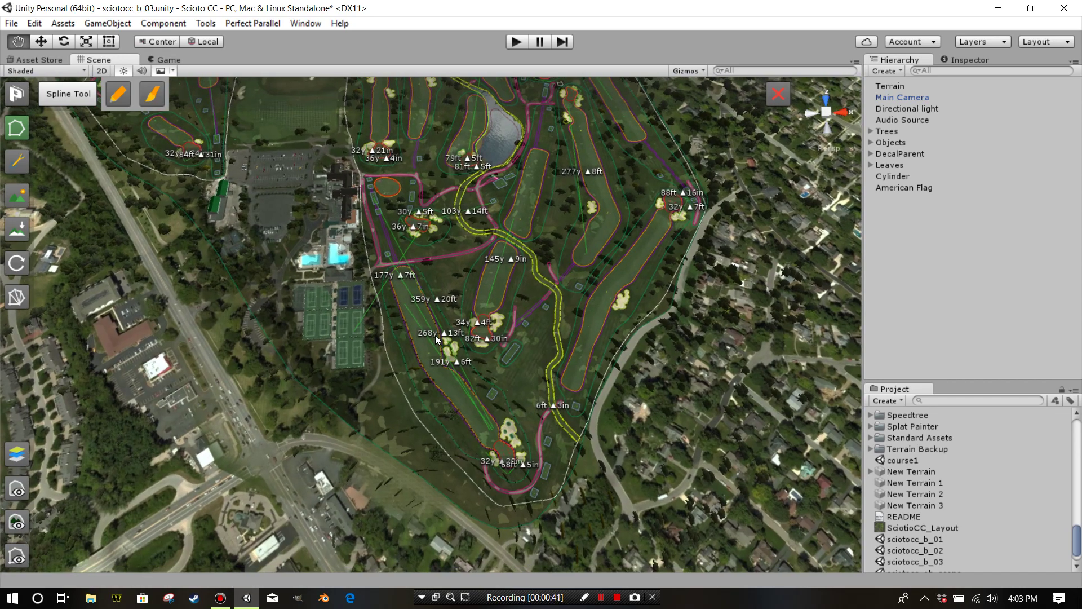
pyautogui.scroll(3, 404, 418)
pyautogui.scroll(3, 445, 432)
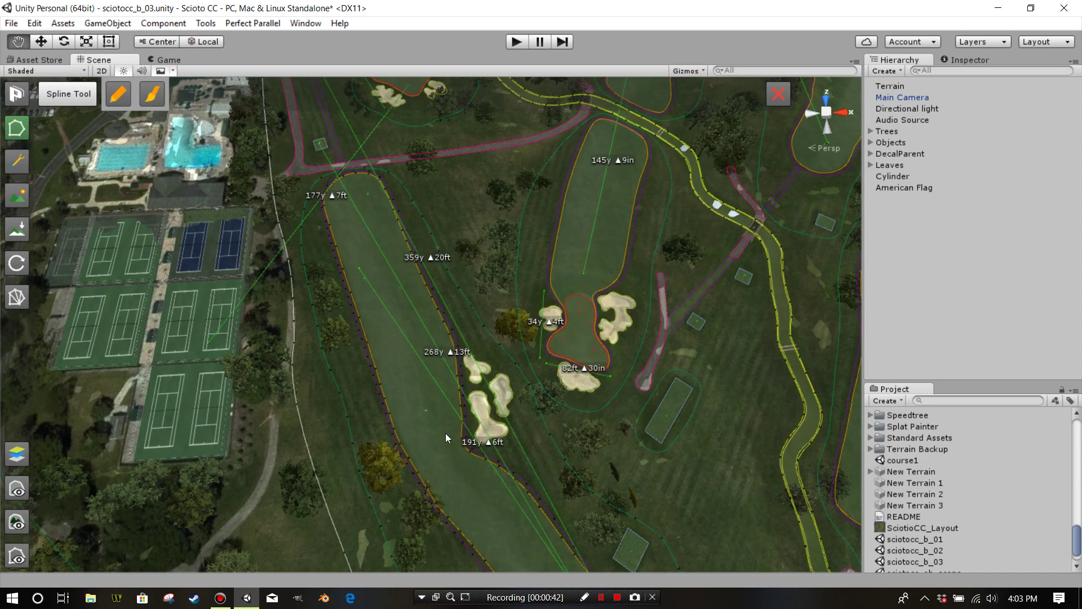
pyautogui.keyDown('alt'); pyautogui.moveTo(479, 364); pyautogui.dragTo(425, 269); pyautogui.keyUp('alt')
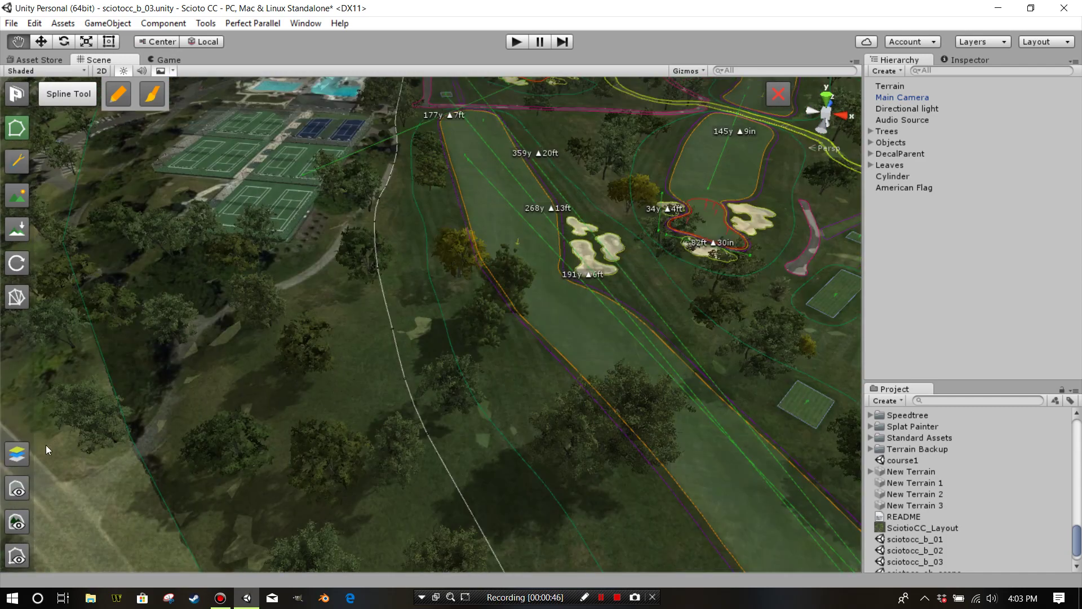
# Open the spline layer settings and display the 12 Rough layer
pyautogui.click(21, 454)
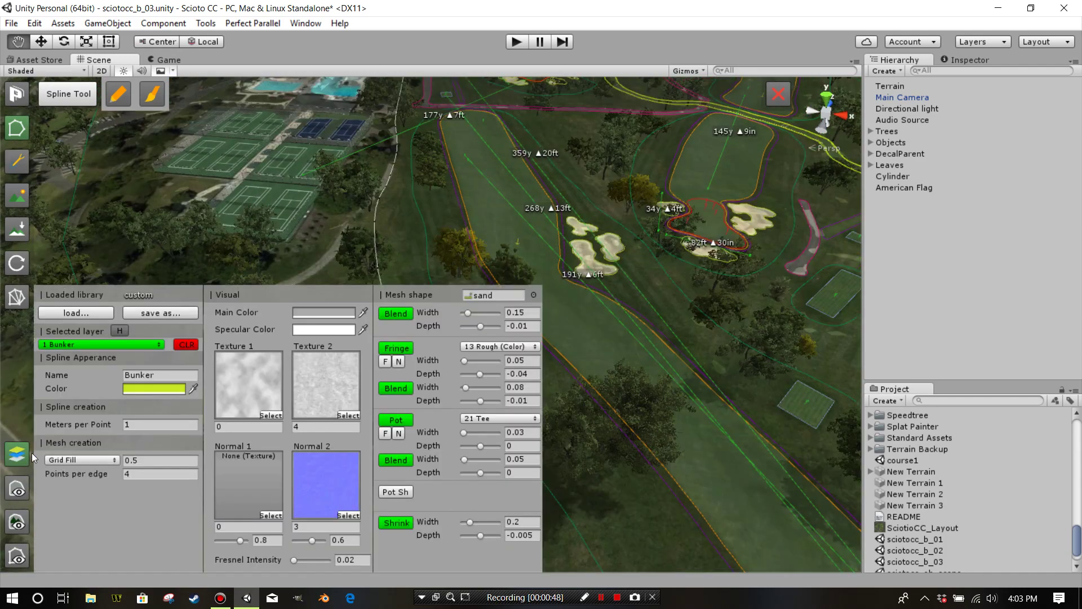
pyautogui.click(110, 345)
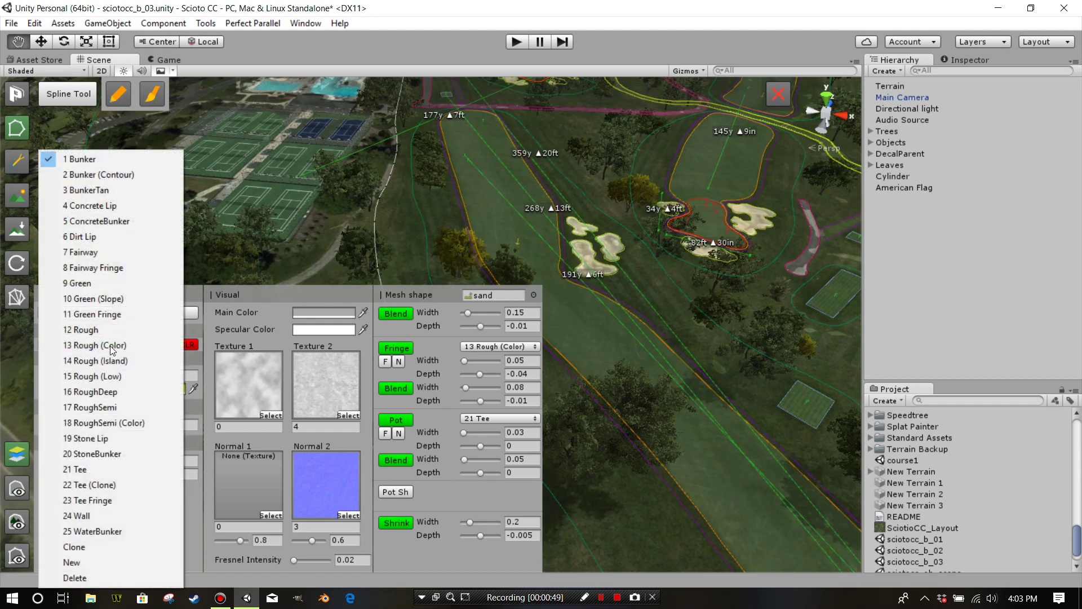
pyautogui.click(84, 329)
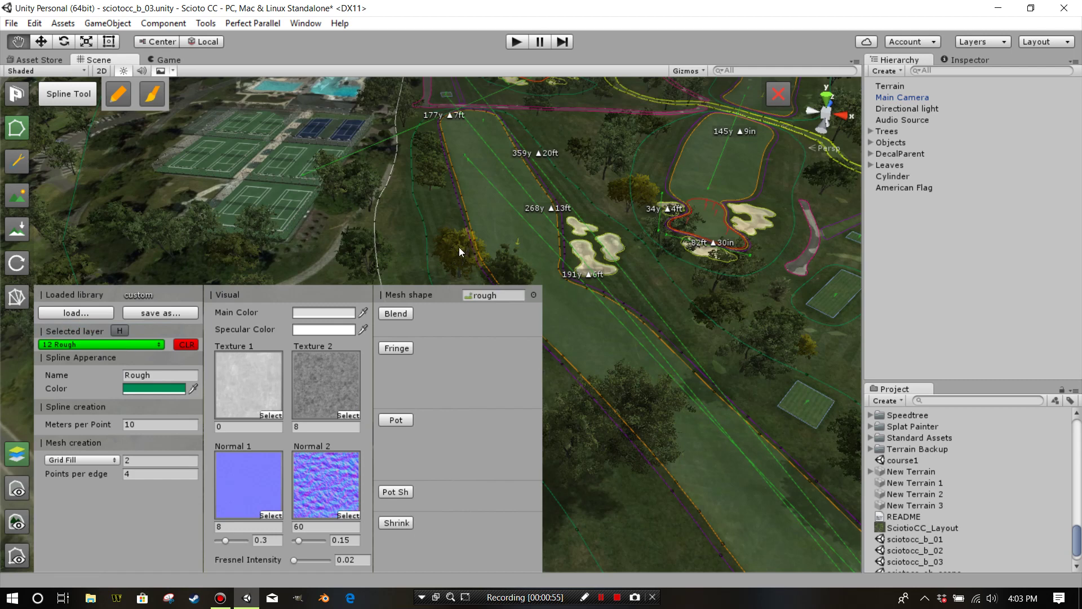
# Display the settings of the 15 Rough (Low) layer and review its spline and mesh creation values, ending with the layer settings closed
pyautogui.click(149, 345)
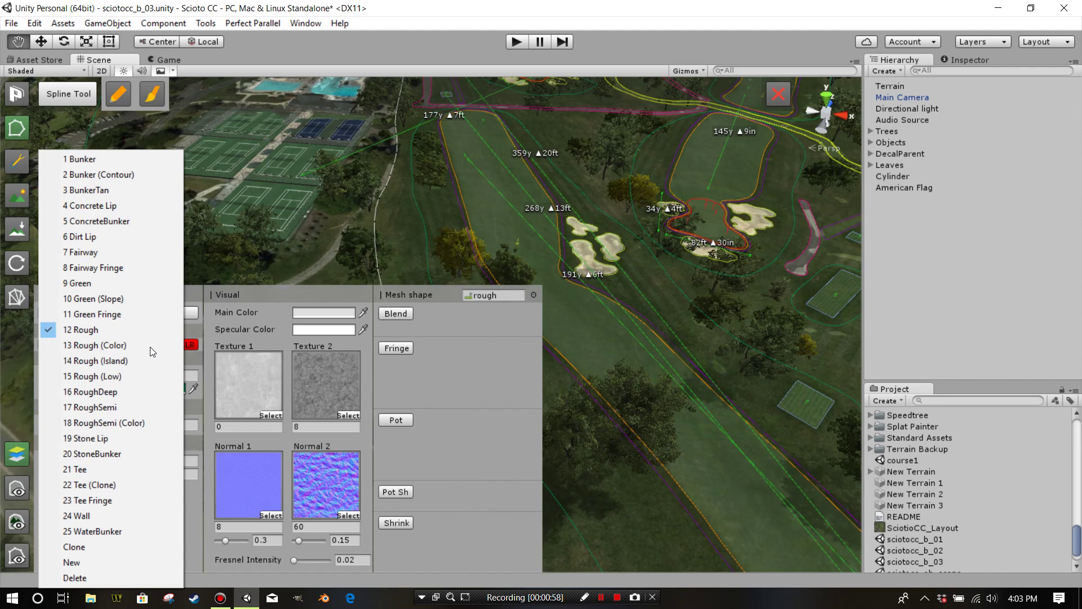
pyautogui.click(102, 375)
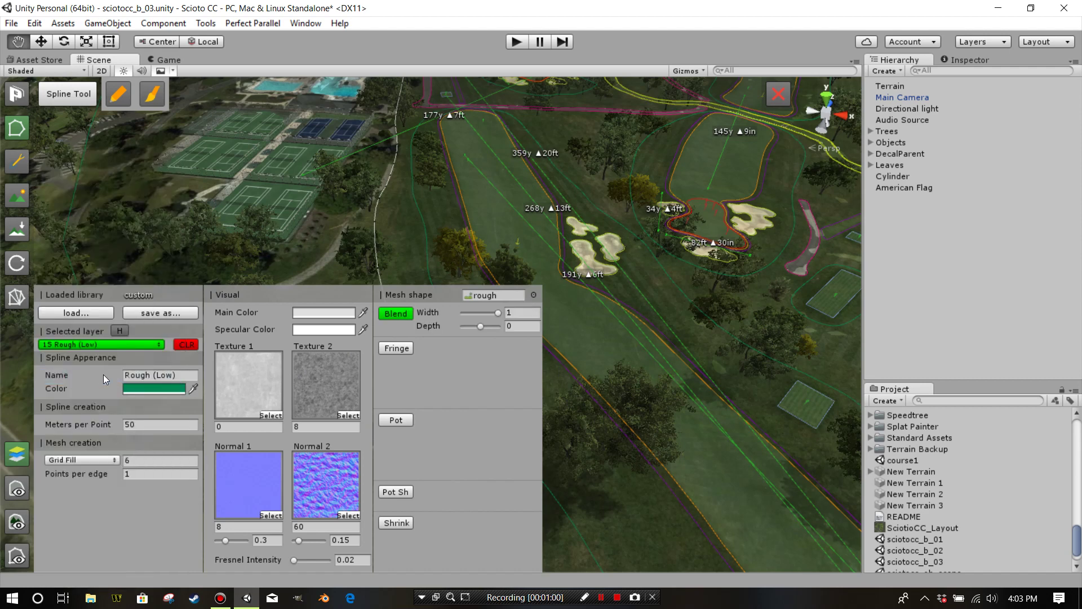
pyautogui.click(131, 349)
pyautogui.click(155, 377)
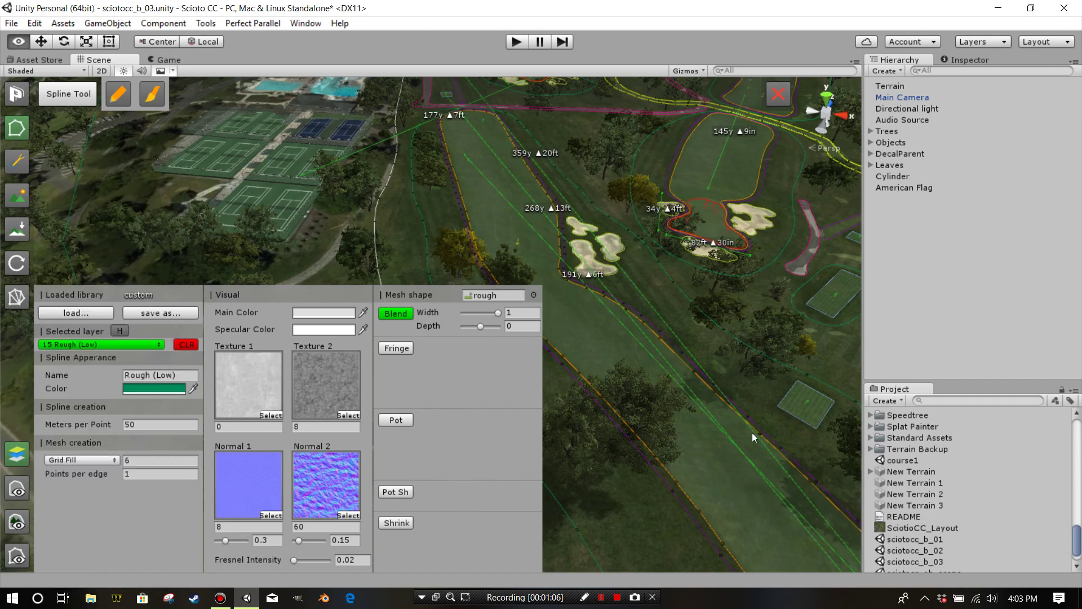
pyautogui.moveTo(752, 431); pyautogui.dragTo(600, 377, button='middle')
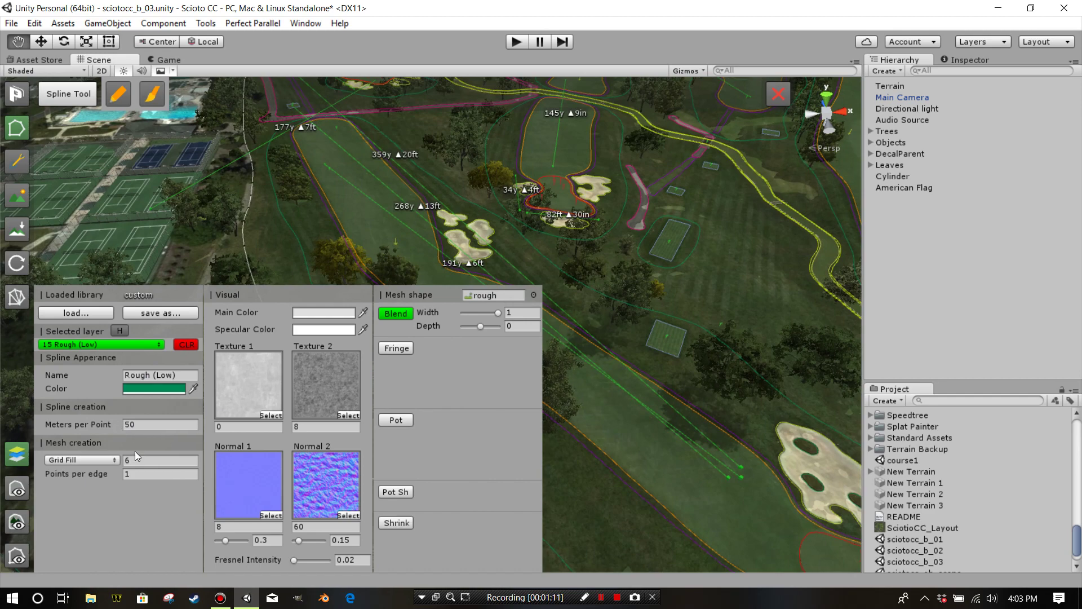
pyautogui.click(27, 457)
# Set the scene shading to Shaded Wireframe and examine the mesh density of the rough between the creek and the neighbouring fairways
pyautogui.moveTo(385, 396); pyautogui.dragTo(315, 400, button='right')
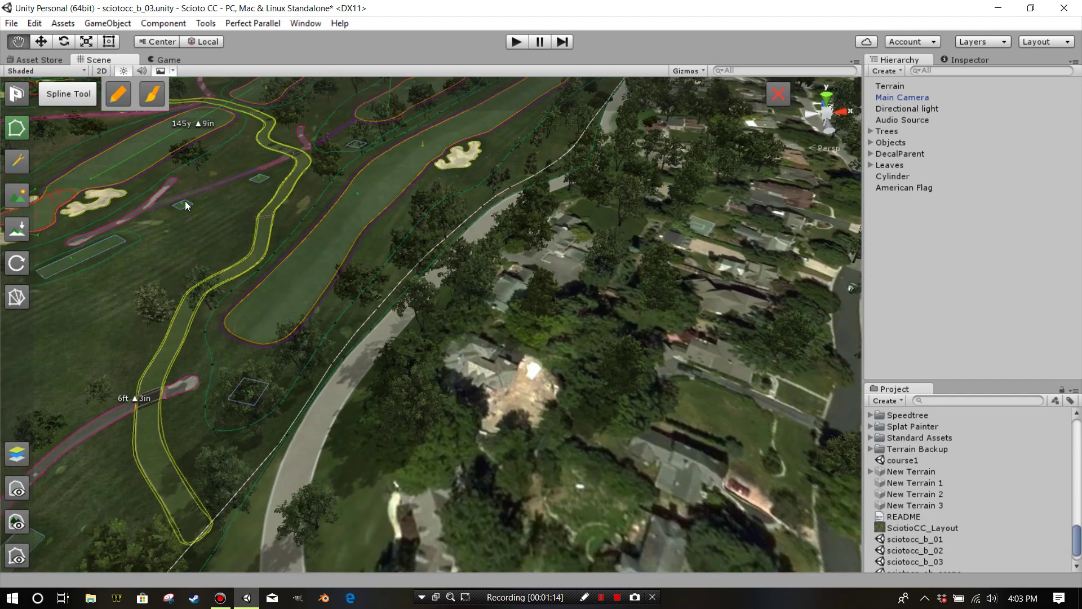
pyautogui.click(63, 70)
pyautogui.click(58, 116)
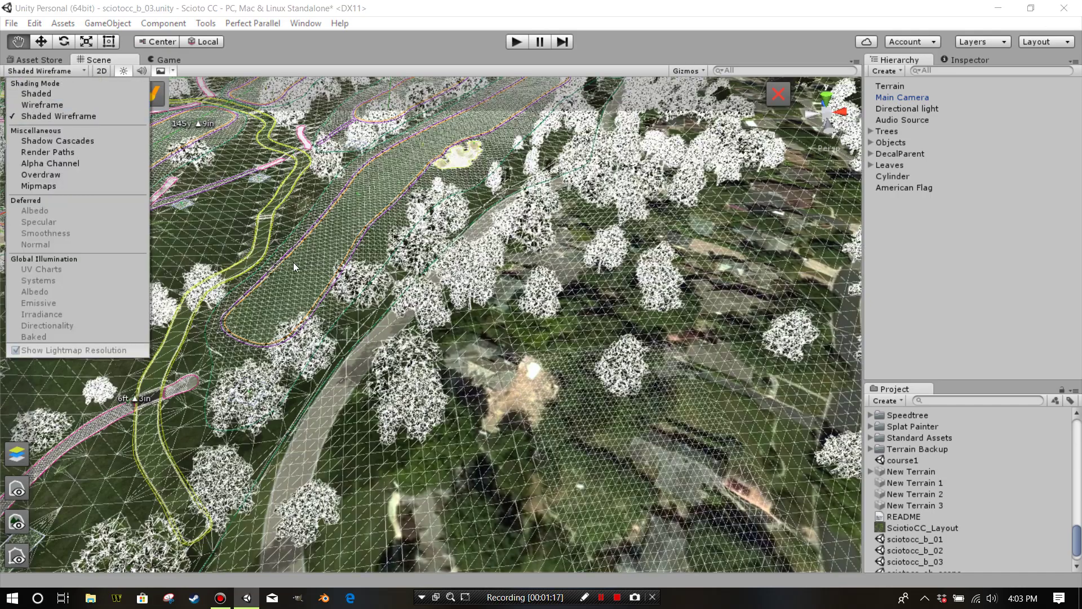
pyautogui.moveTo(293, 263); pyautogui.dragTo(353, 263, button='middle')
pyautogui.scroll(3, 353, 262)
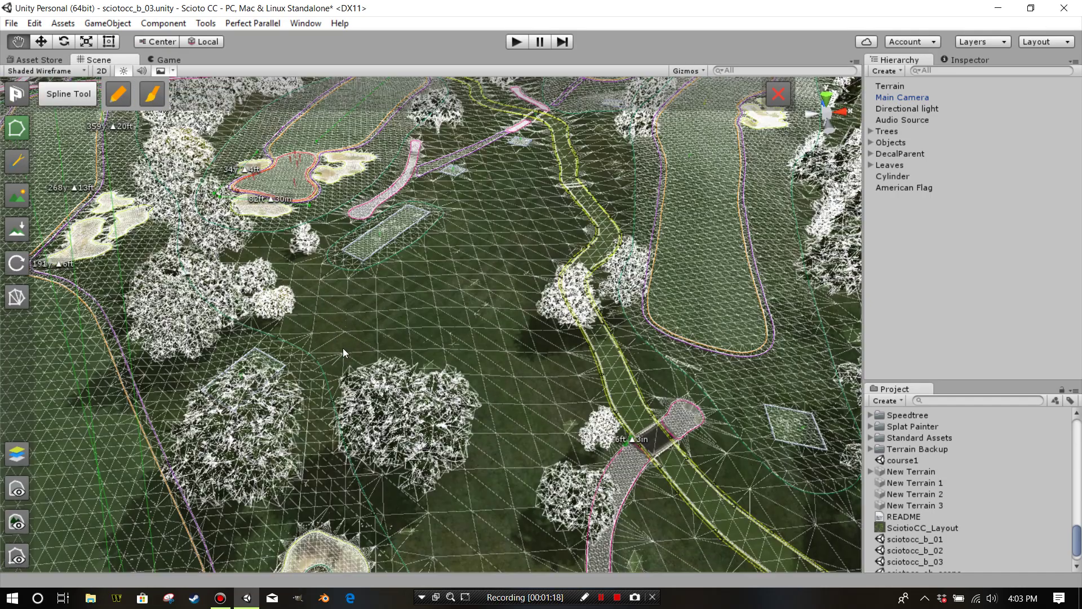
pyautogui.scroll(-6, 417, 318)
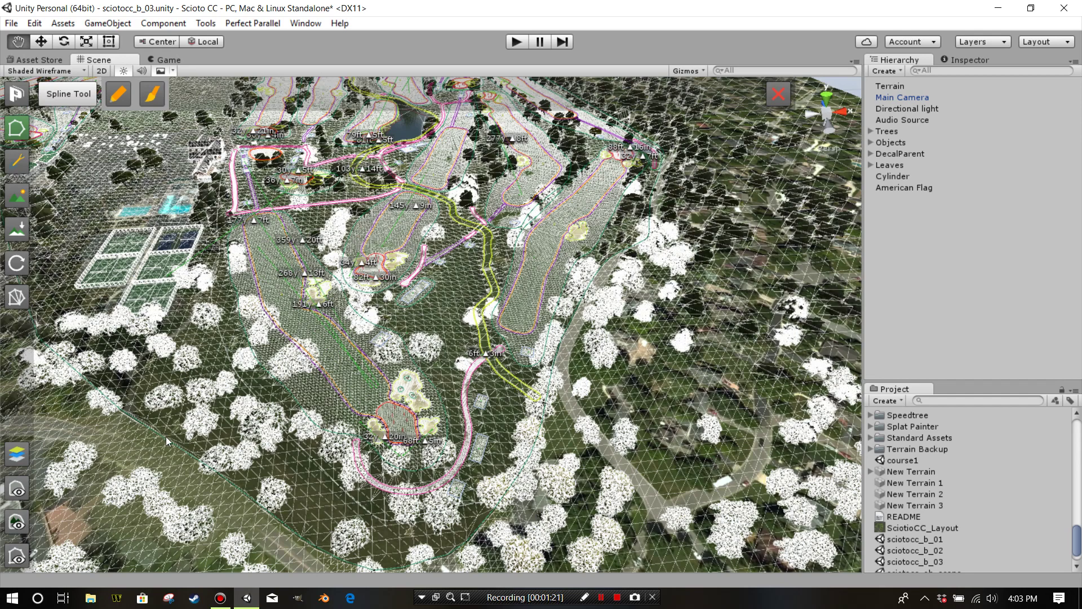
pyautogui.scroll(5, 419, 341)
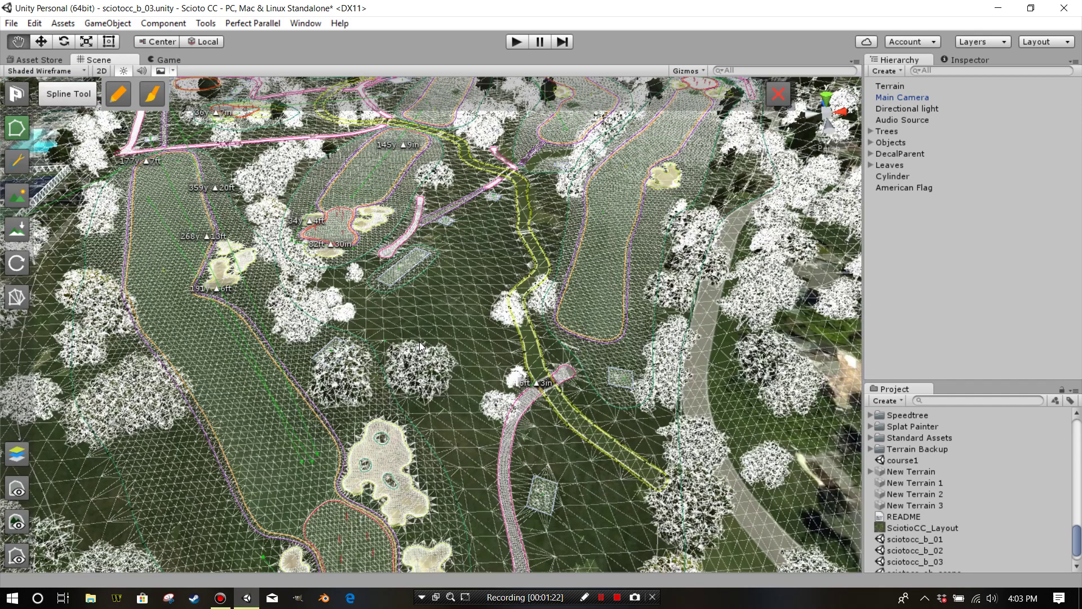
pyautogui.scroll(2, 419, 344)
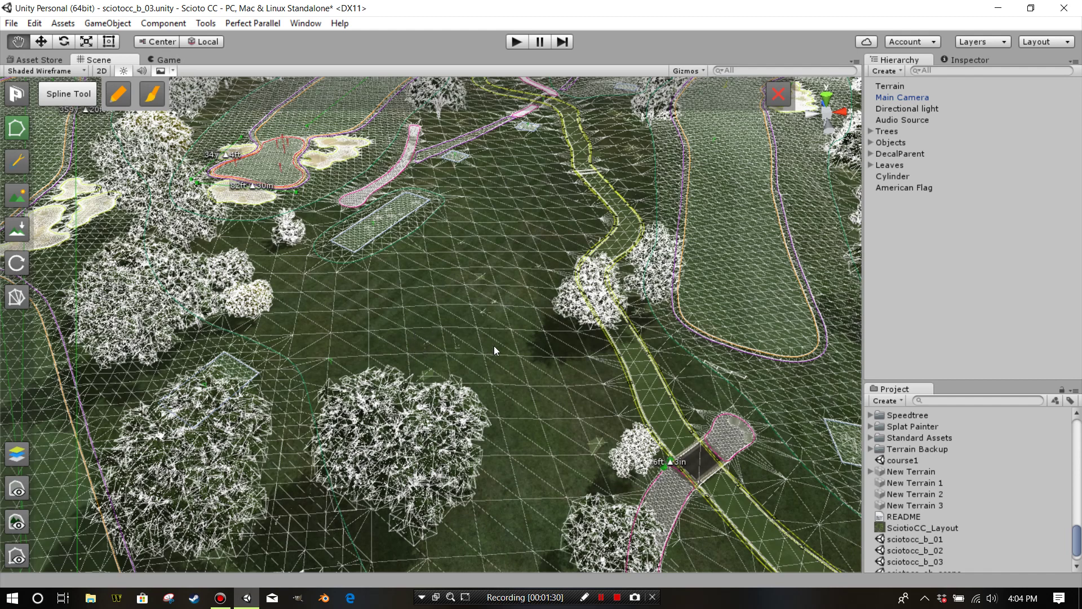
pyautogui.scroll(3, 502, 360)
pyautogui.moveTo(488, 378); pyautogui.dragTo(427, 407, button='right')
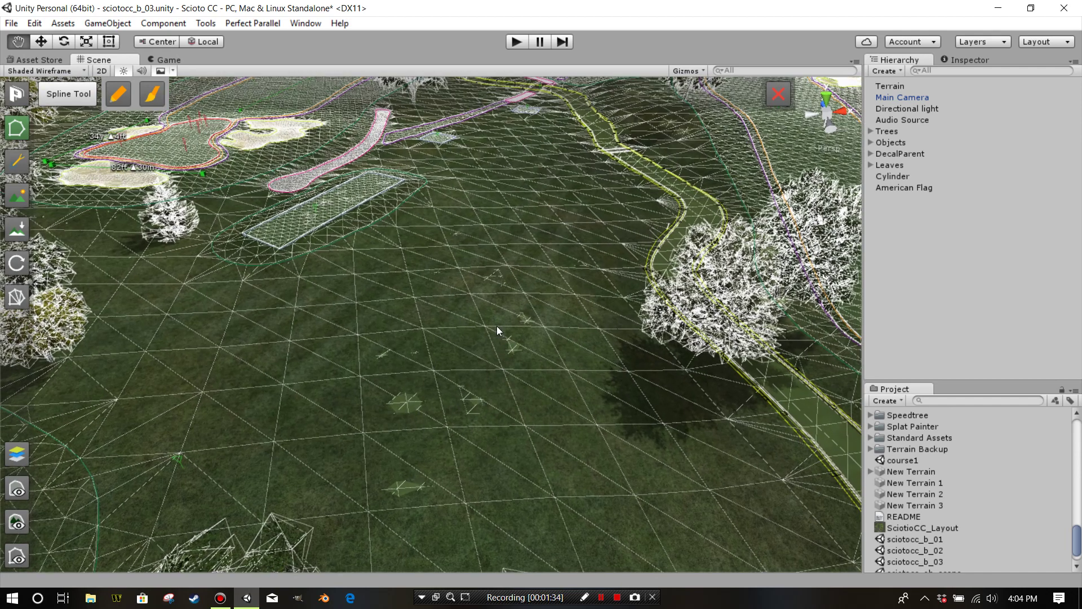
pyautogui.scroll(-10, 496, 425)
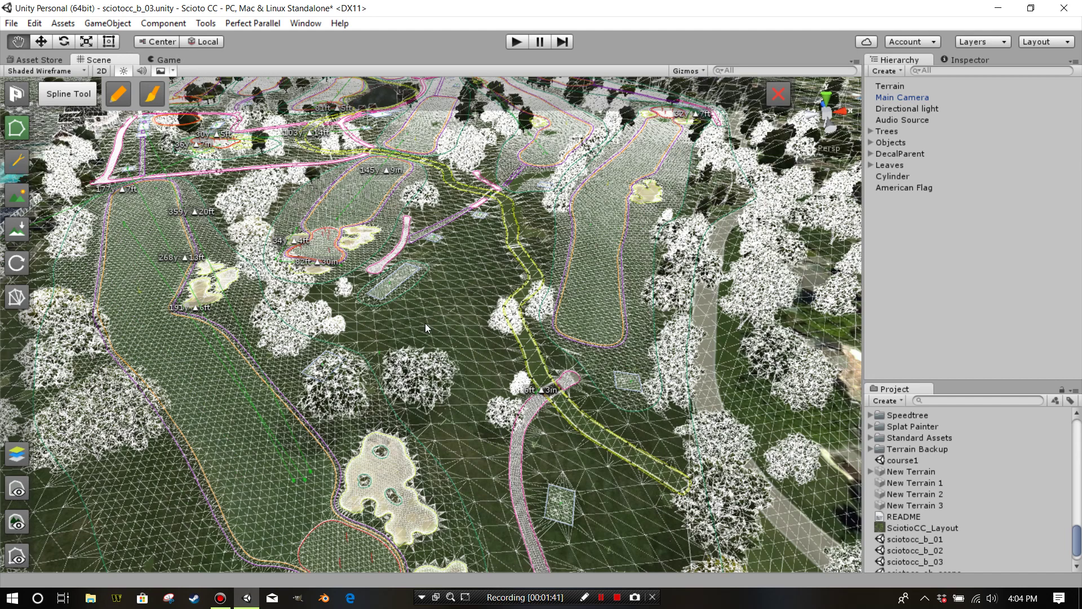
# Examine the wireframe mesh from above, from the rough near the tennis courts to the creek and pond
pyautogui.keyDown('alt'); pyautogui.moveTo(374, 350); pyautogui.dragTo(548, 457); pyautogui.keyUp('alt')
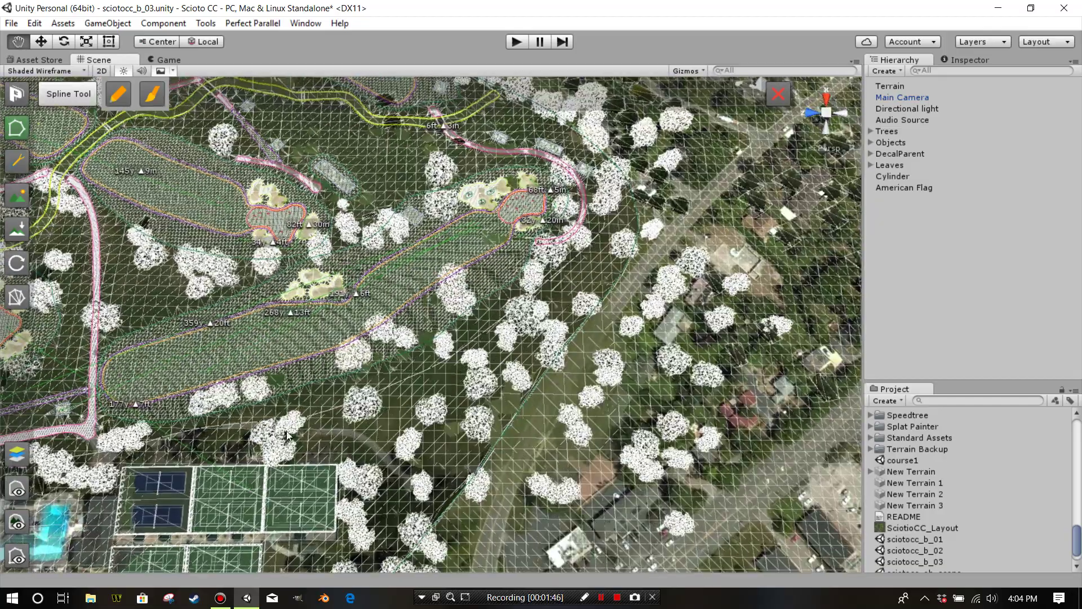
pyautogui.moveTo(305, 313); pyautogui.dragTo(440, 364)
pyautogui.scroll(1, 440, 364)
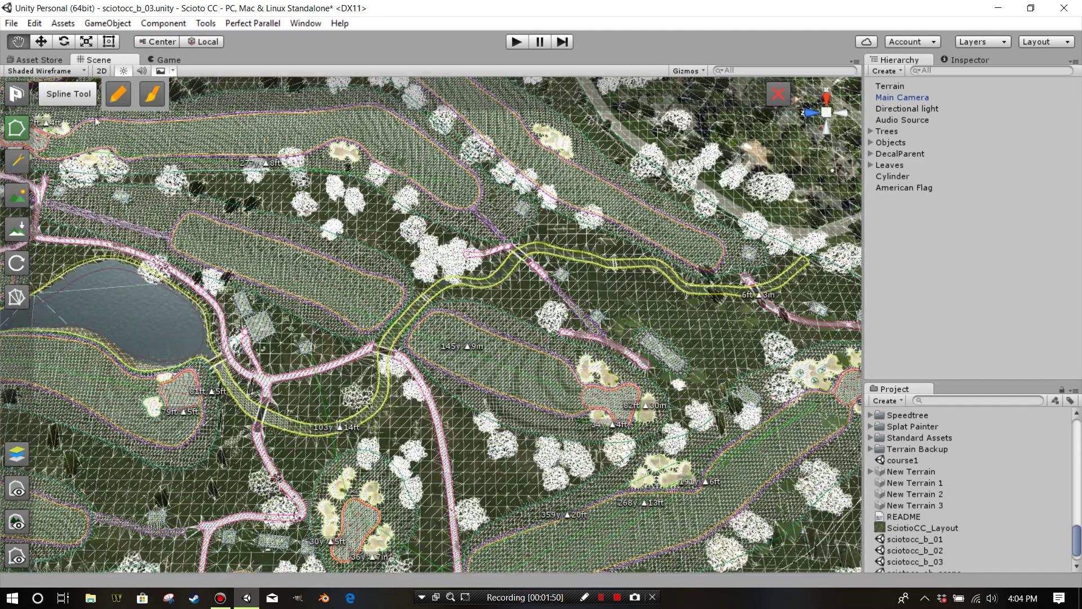
# Set the scene shading back to Shaded and examine the rough around the creek, tee boxes and green bunkers
pyautogui.click(51, 72)
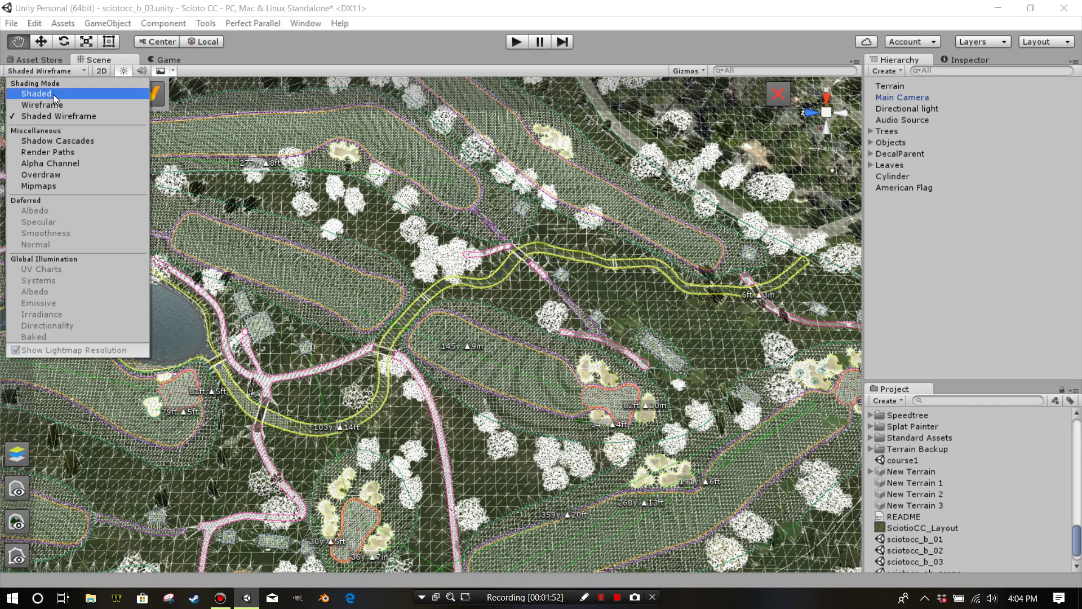
pyautogui.click(36, 93)
pyautogui.scroll(3, 397, 305)
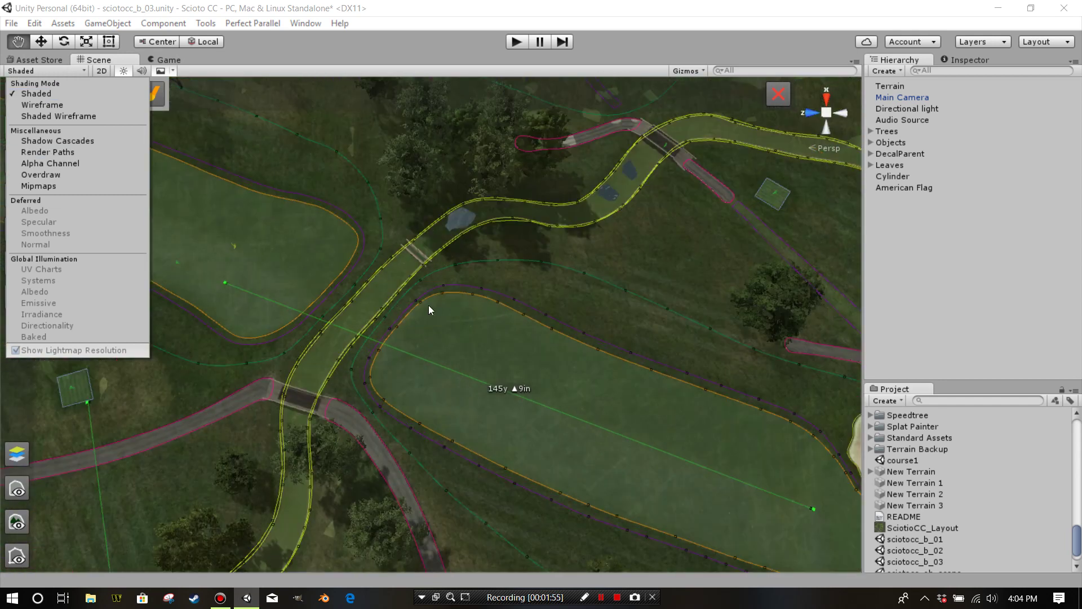
pyautogui.keyDown('alt'); pyautogui.moveTo(383, 357); pyautogui.dragTo(661, 269); pyautogui.keyUp('alt')
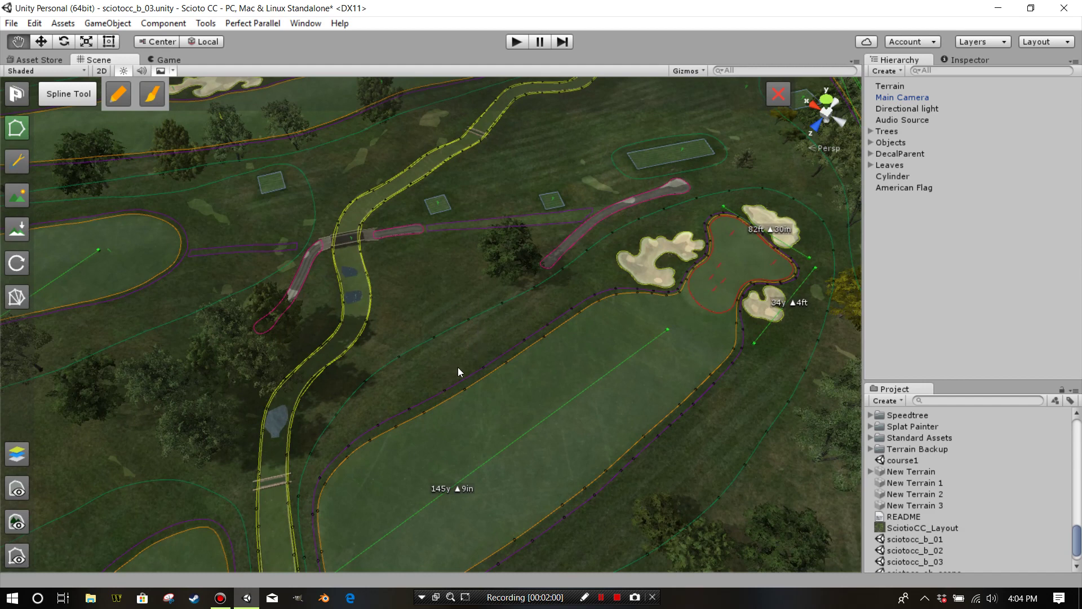
pyautogui.scroll(5, 458, 367)
pyautogui.scroll(-5, 570, 323)
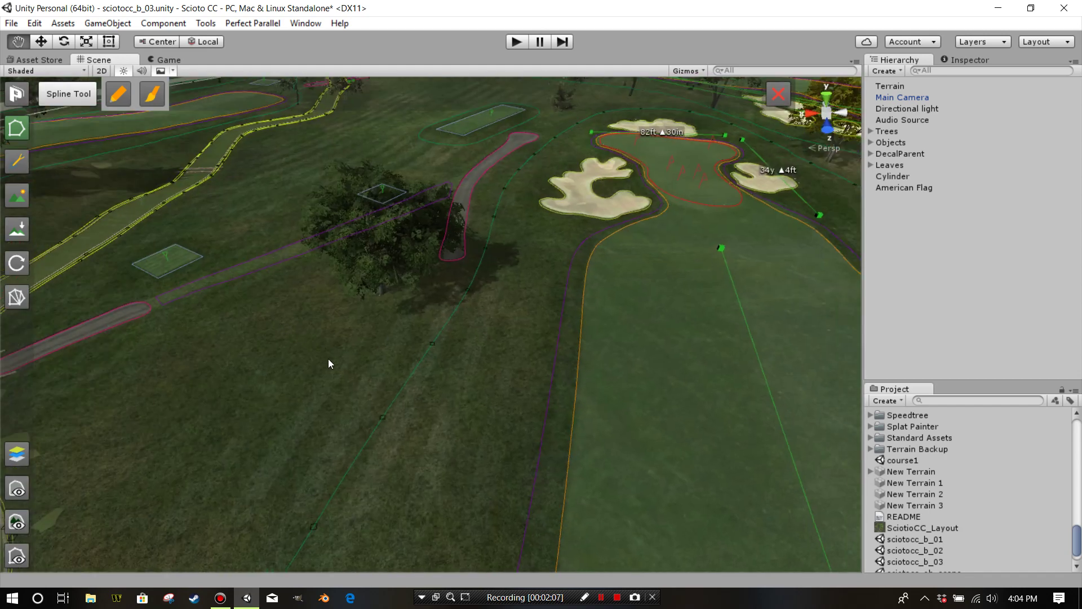
pyautogui.scroll(-5, 391, 296)
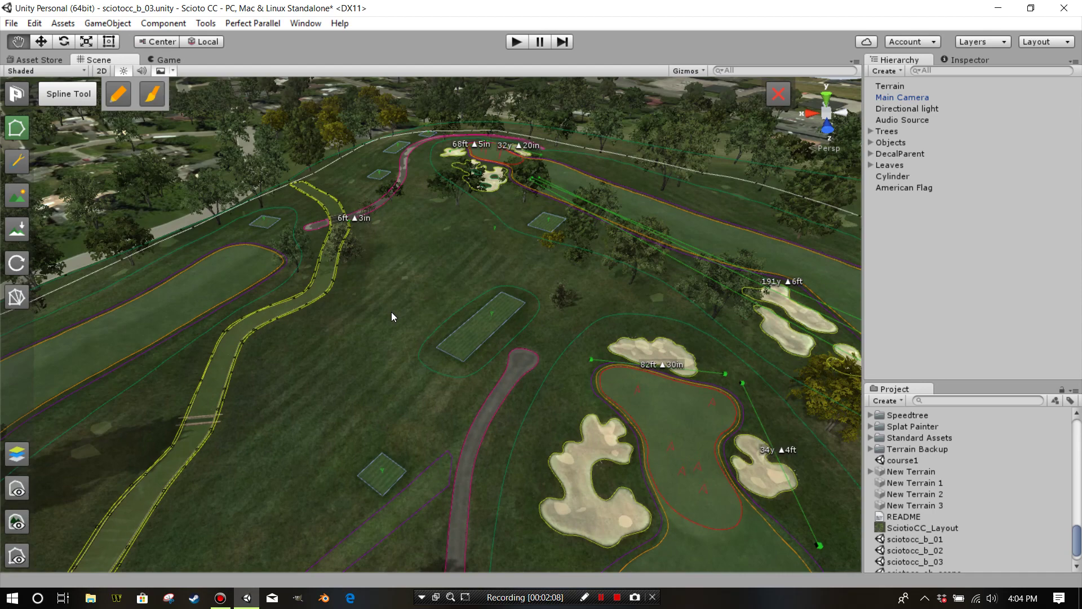
pyautogui.scroll(2, 392, 317)
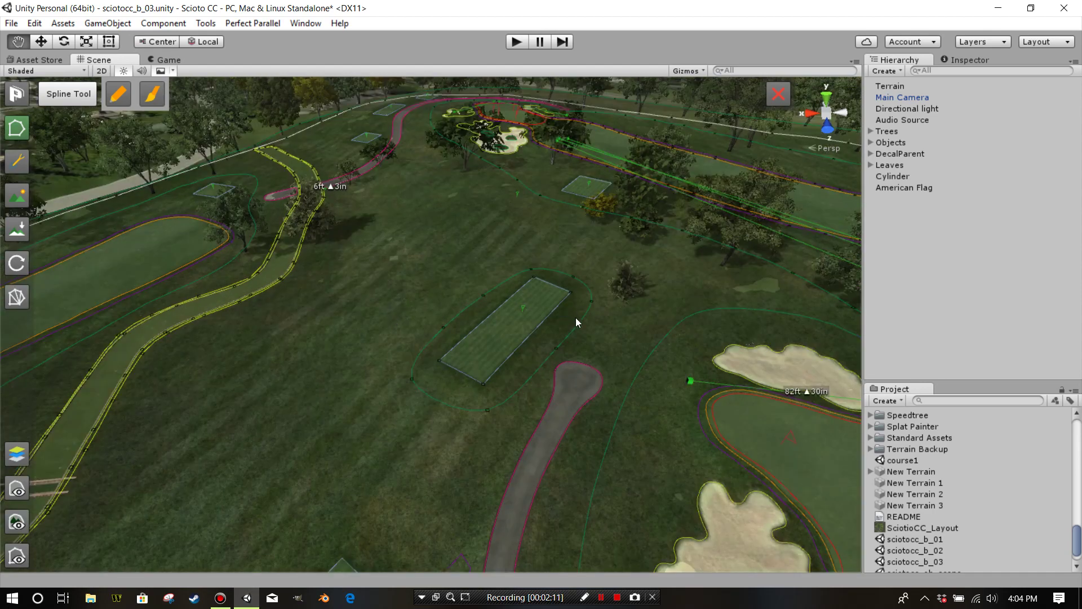
pyautogui.scroll(-3, 675, 307)
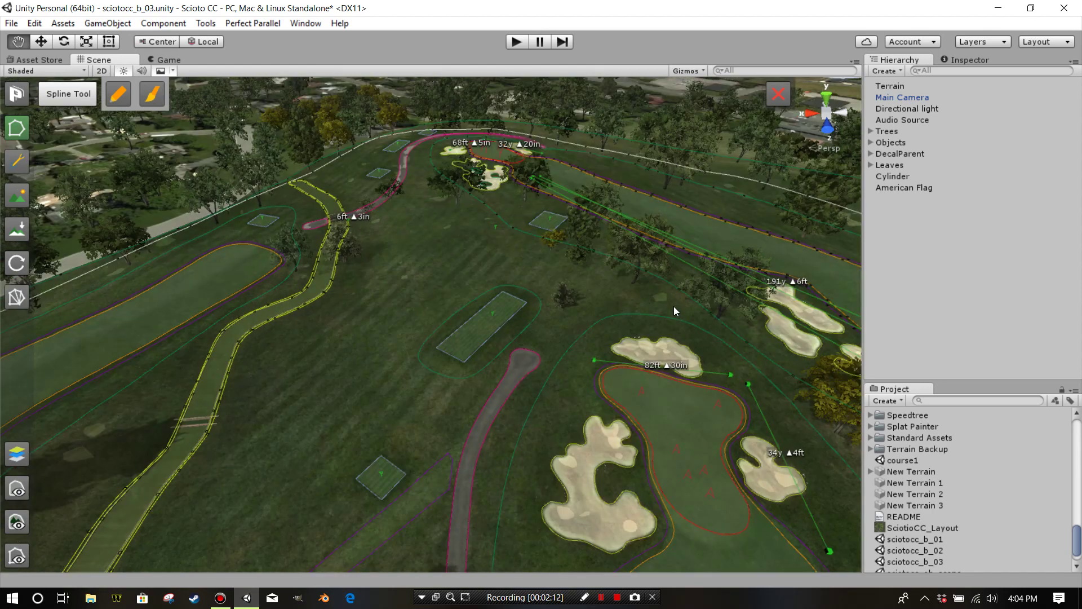
# Select the Terrain object and display its component properties
pyautogui.keyDown('alt'); pyautogui.moveTo(675, 308); pyautogui.dragTo(576, 449); pyautogui.keyUp('alt')
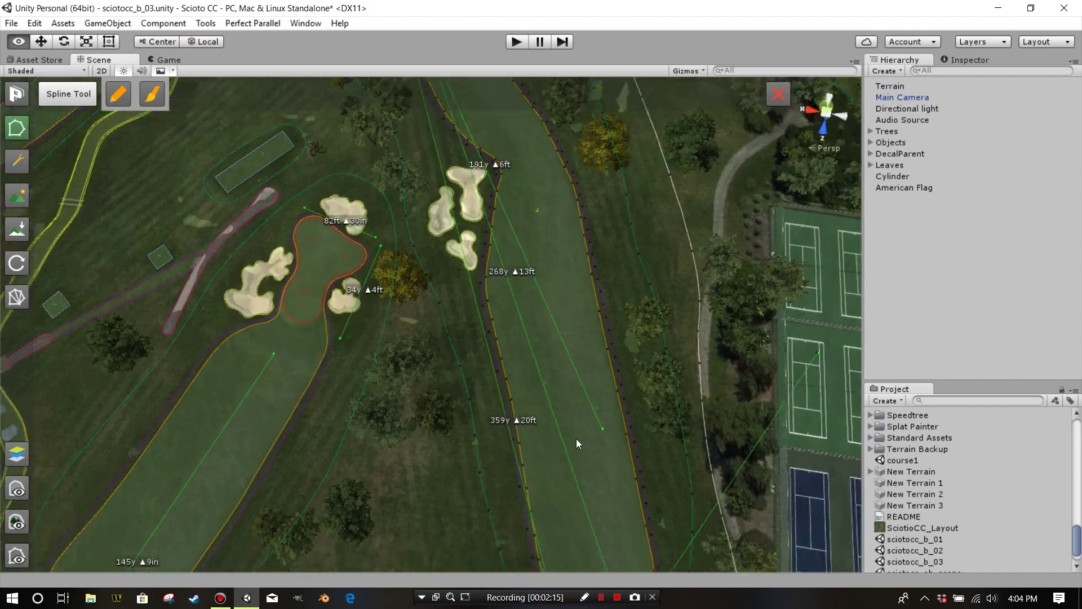
pyautogui.scroll(-2, 667, 205)
pyautogui.scroll(-2, 461, 452)
pyautogui.moveTo(461, 452); pyautogui.dragTo(458, 323)
pyautogui.scroll(-3, 458, 323)
pyautogui.moveTo(453, 553); pyautogui.dragTo(834, 137)
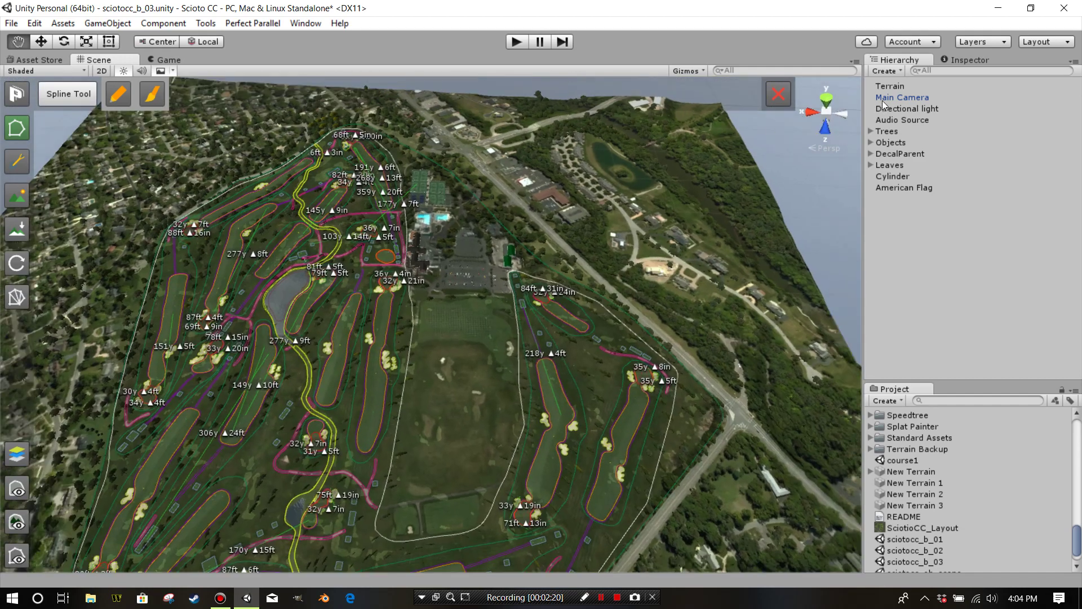
pyautogui.click(892, 84)
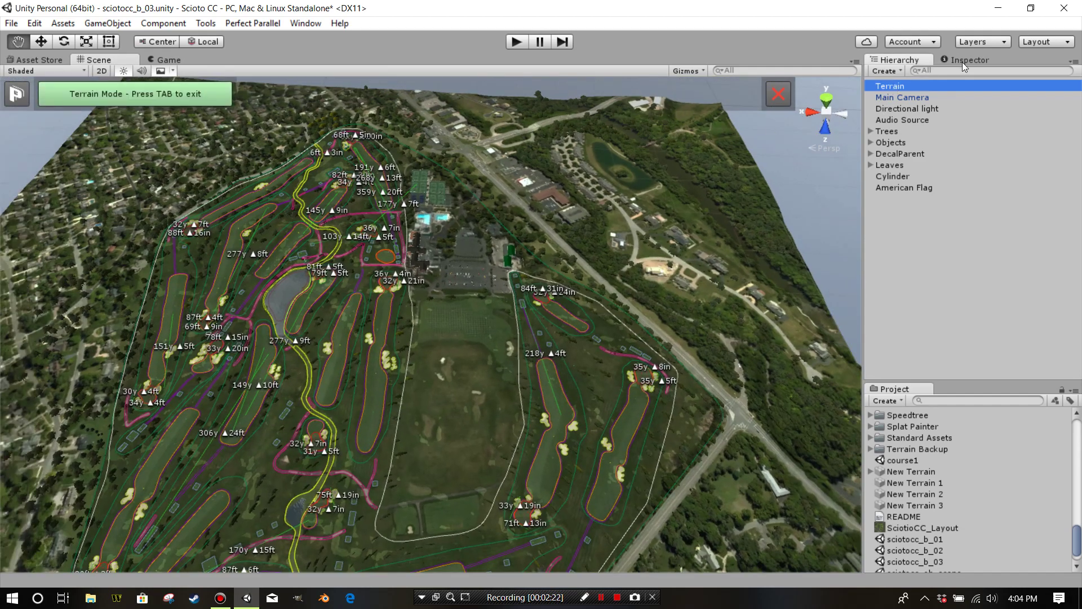
pyautogui.click(963, 59)
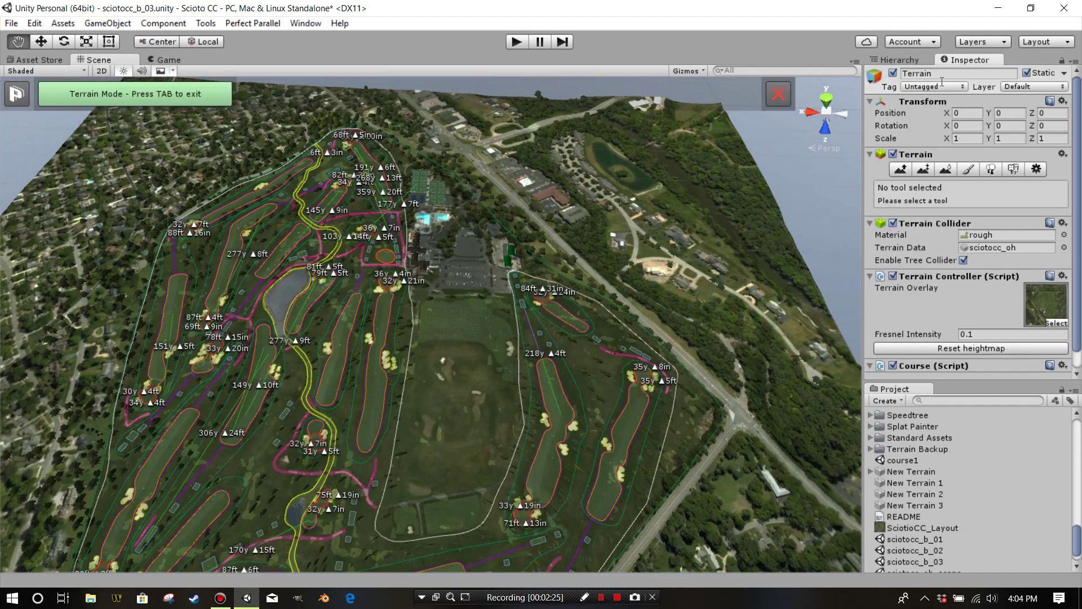
# Display the Terrain Settings in the Terrain object's component properties
pyautogui.click(914, 60)
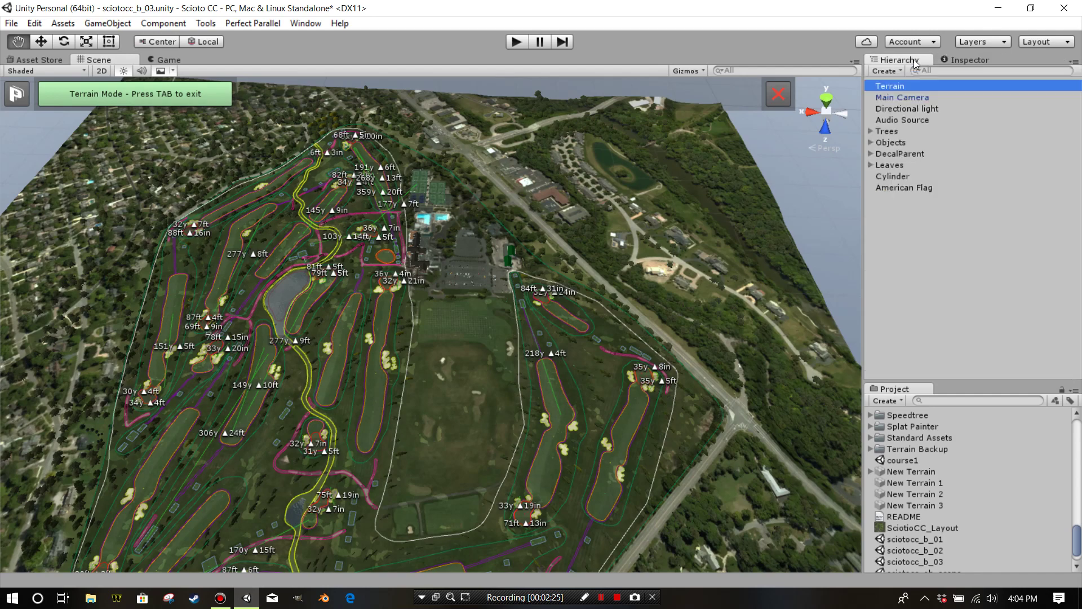
pyautogui.click(973, 59)
pyautogui.click(1037, 169)
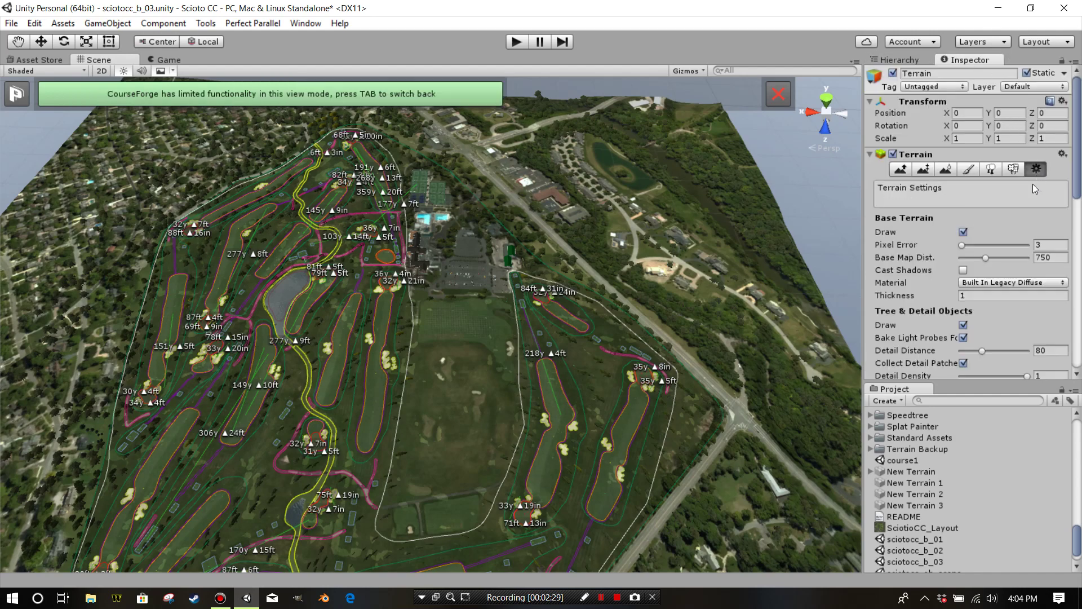
# Turn off drawing of the base terrain and examine the course meshes around the creek, practice area and outer boundary
pyautogui.click(963, 232)
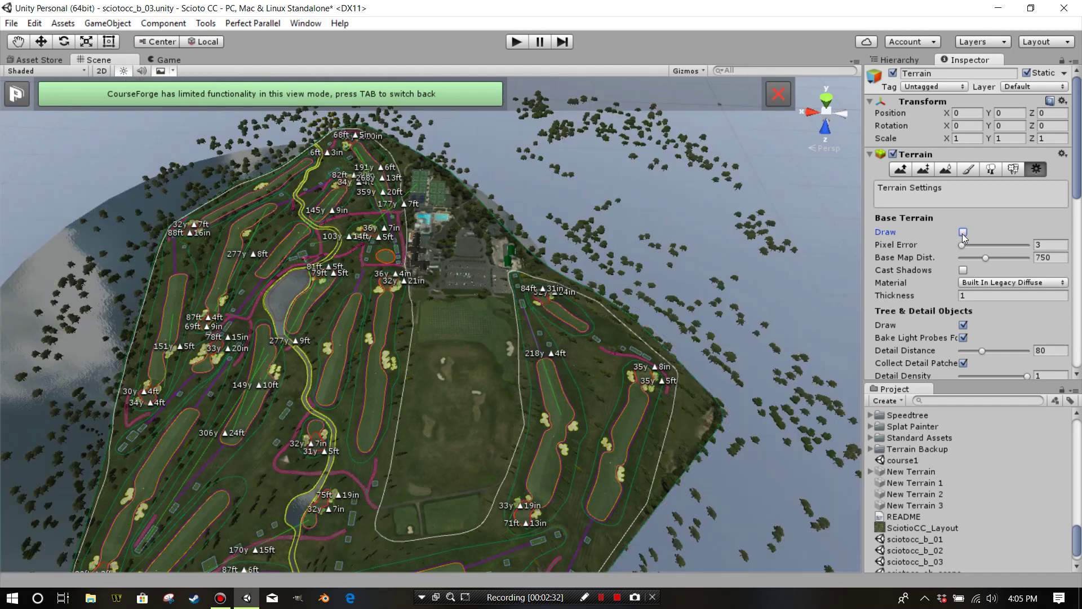
pyautogui.keyDown('alt'); pyautogui.moveTo(718, 322); pyautogui.dragTo(639, 255); pyautogui.keyUp('alt')
pyautogui.scroll(3, 729, 245)
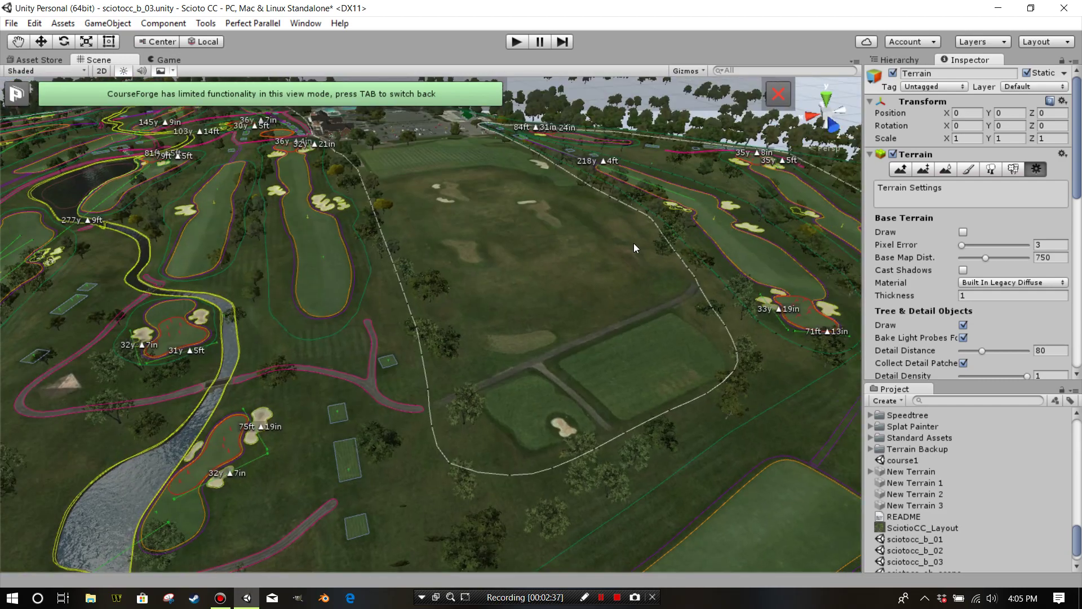
pyautogui.moveTo(333, 307); pyautogui.dragTo(451, 366, button='middle')
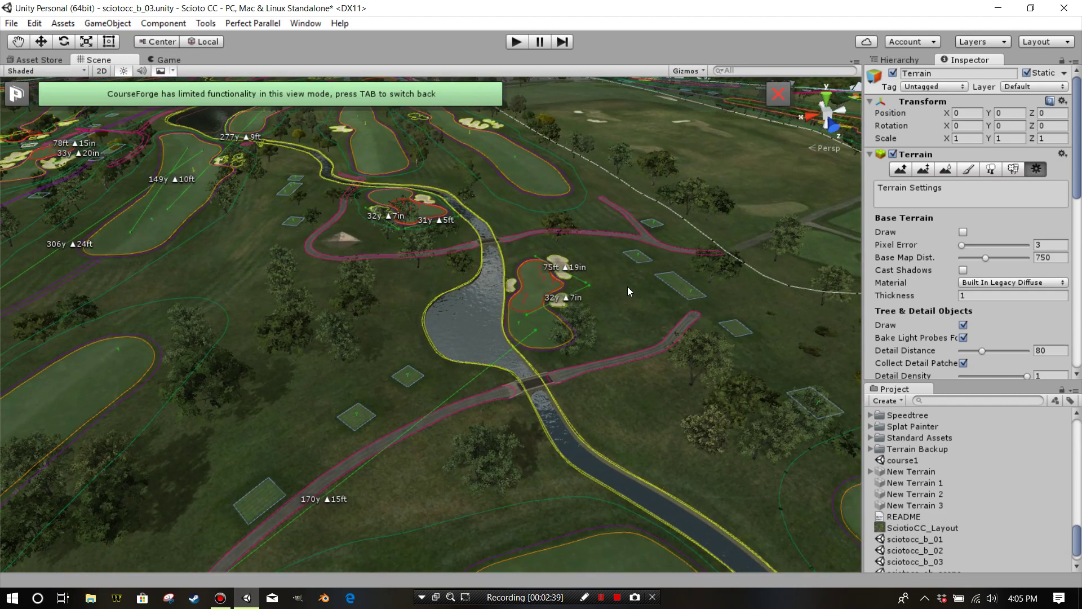
pyautogui.scroll(-5, 627, 286)
pyautogui.moveTo(665, 241); pyautogui.dragTo(616, 297, button='middle')
pyautogui.scroll(5, 679, 269)
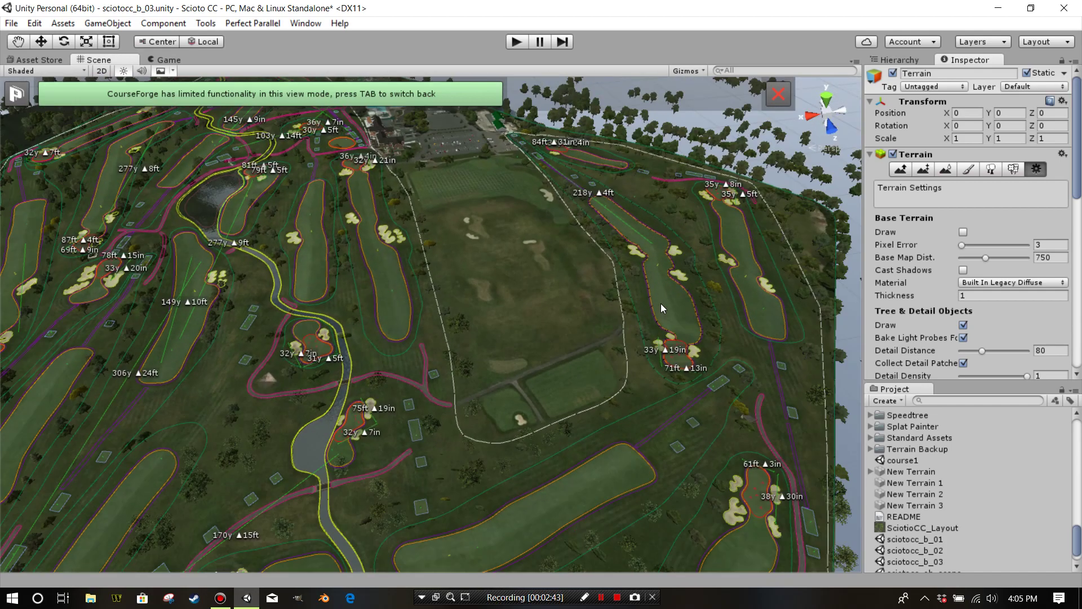
pyautogui.scroll(-3, 657, 254)
pyautogui.keyDown('alt'); pyautogui.moveTo(705, 235); pyautogui.dragTo(643, 304); pyautogui.keyUp('alt')
pyautogui.scroll(-3, 558, 286)
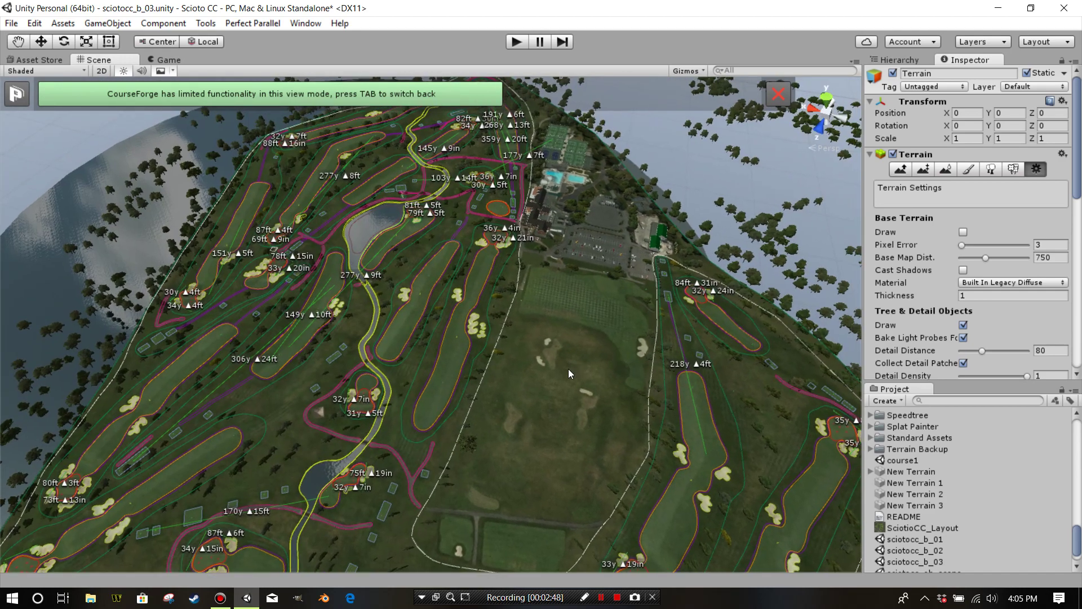
pyautogui.keyDown('alt'); pyautogui.moveTo(559, 381); pyautogui.dragTo(577, 396); pyautogui.keyUp('alt')
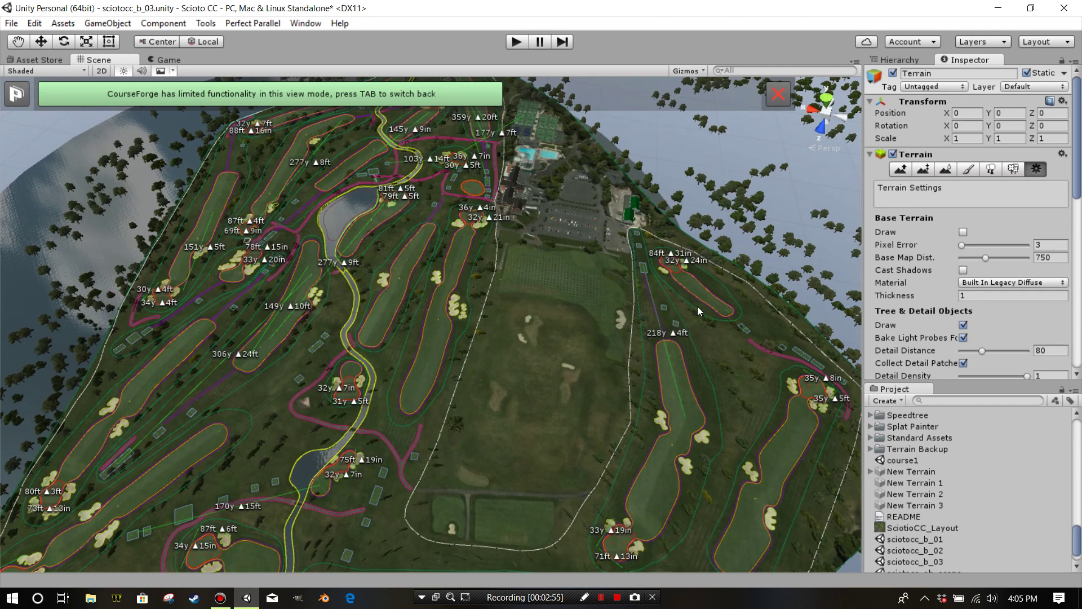
# Turn drawing of the base terrain back on and view the whole course with its surroundings
pyautogui.click(963, 232)
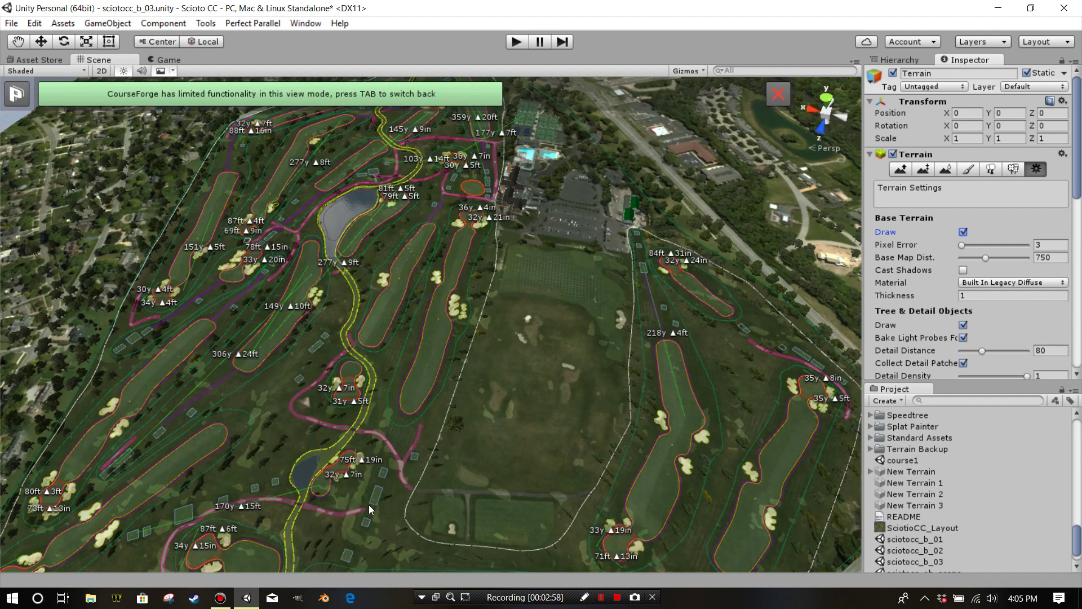
pyautogui.scroll(-3, 447, 448)
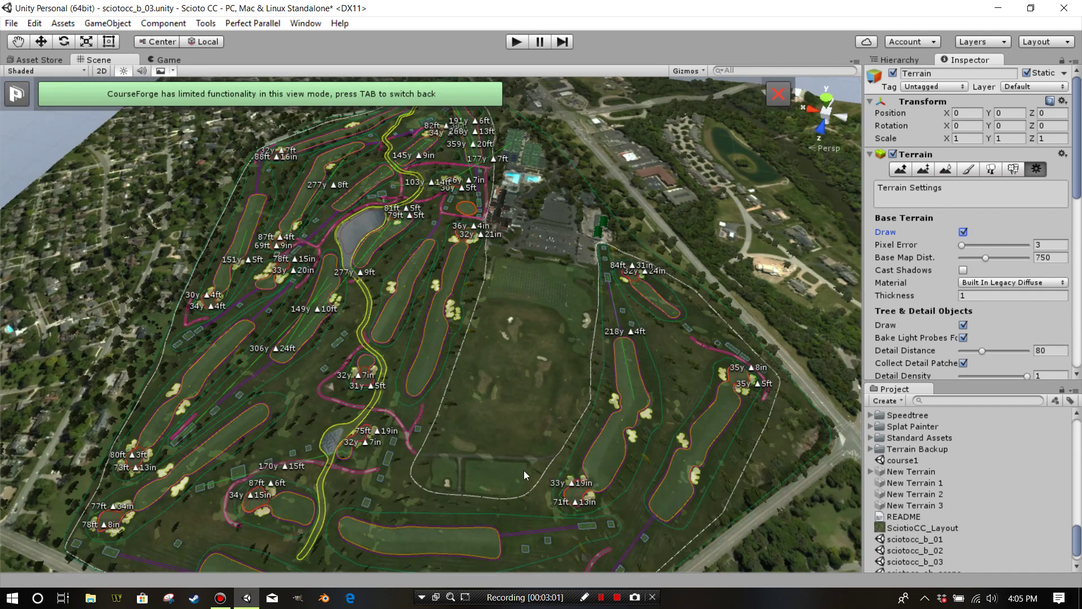
pyautogui.keyDown('alt'); pyautogui.moveTo(478, 439); pyautogui.dragTo(377, 461); pyautogui.keyUp('alt')
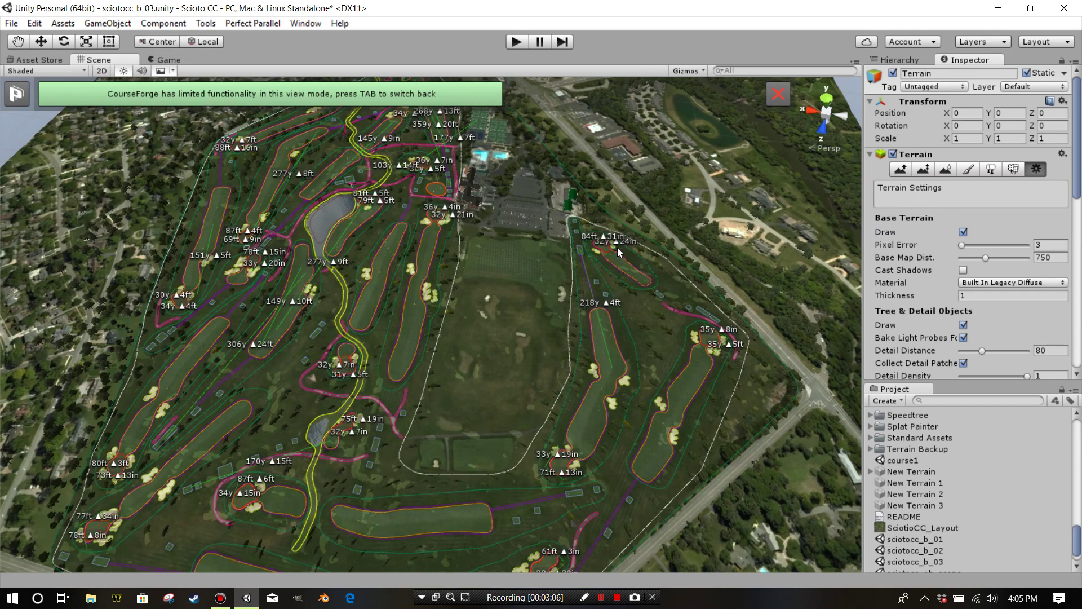
pyautogui.keyDown('alt'); pyautogui.moveTo(619, 255); pyautogui.dragTo(726, 327); pyautogui.keyUp('alt')
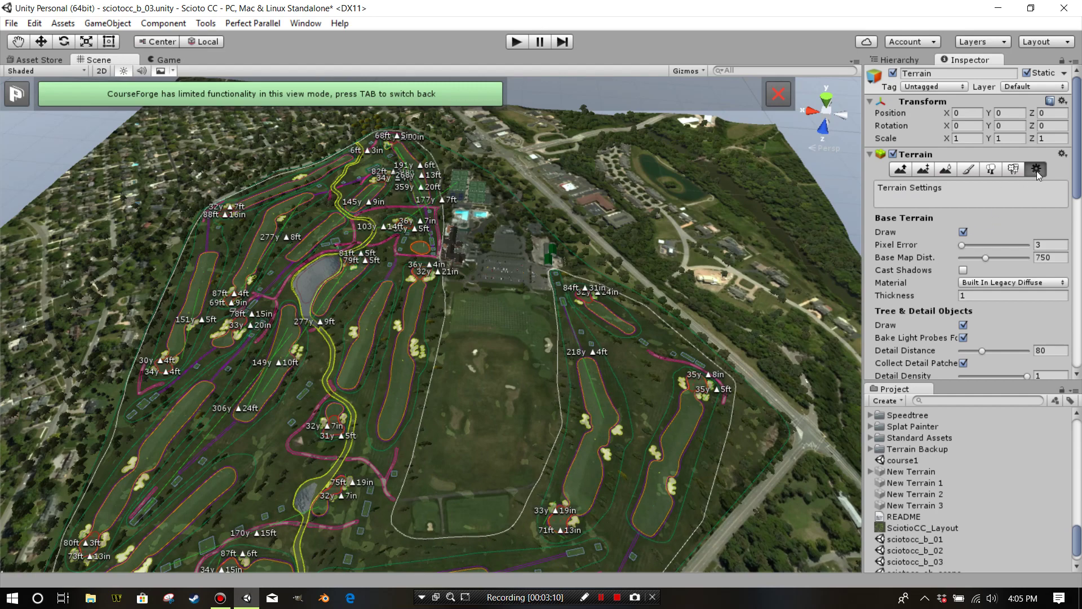
# Start a raw export of the terrain heightmap with Bit 16 depth and Windows byte order
pyautogui.scroll(-10, 1025, 214)
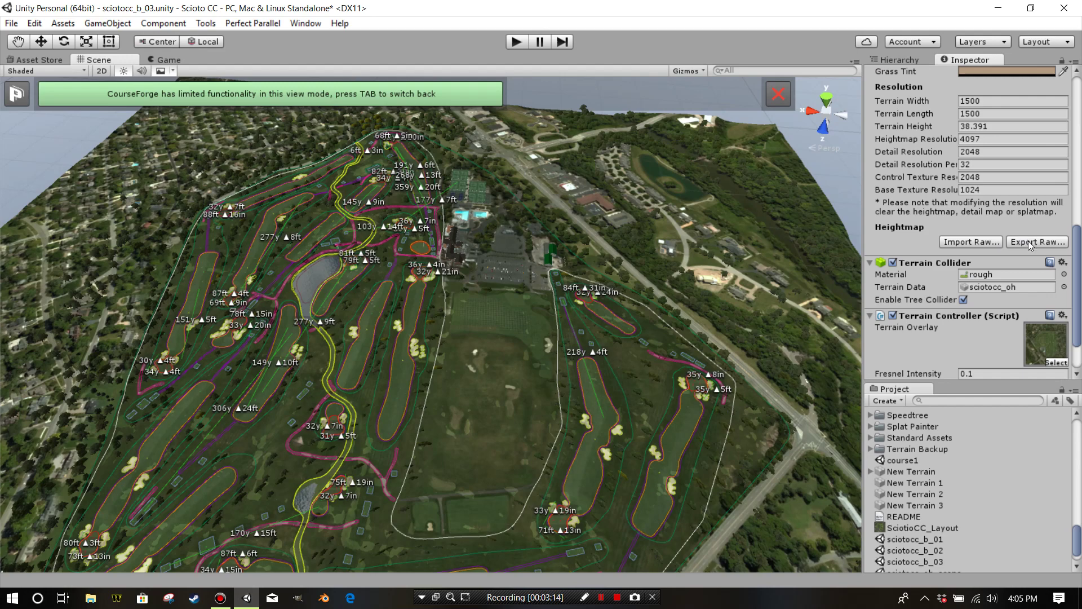
pyautogui.click(1028, 241)
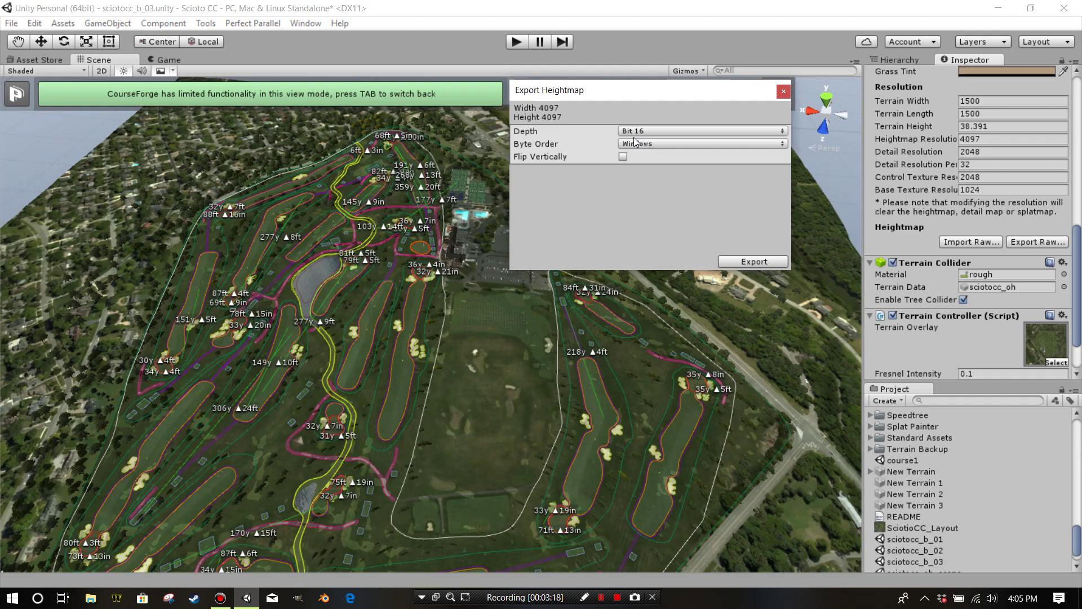
pyautogui.click(742, 262)
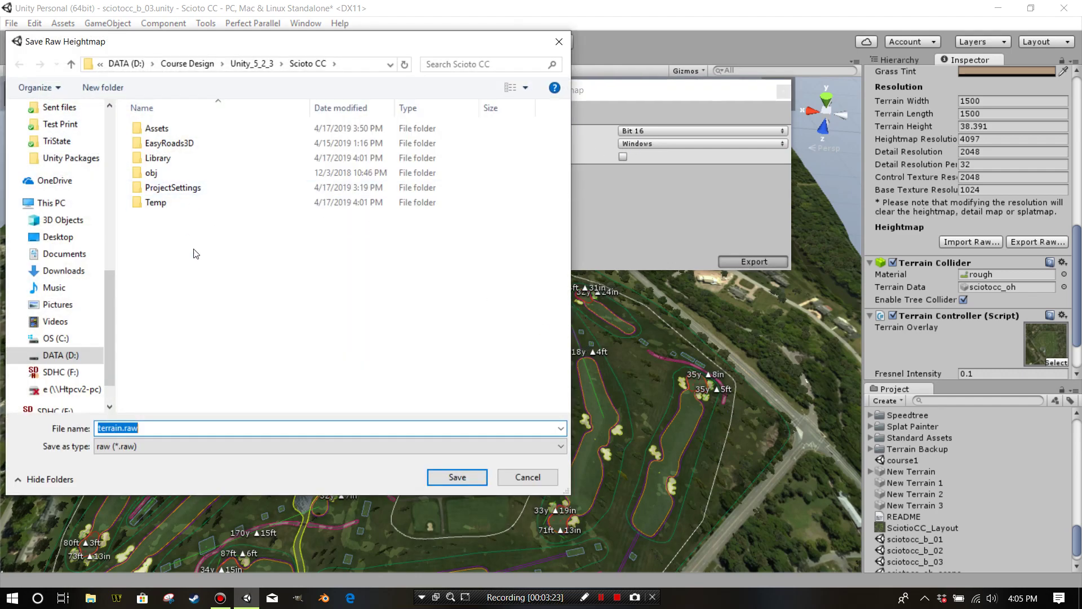
# Save the raw heightmap in the Assets > Terrain Backup folder as primary_4_17_19
pyautogui.doubleClick(167, 131)
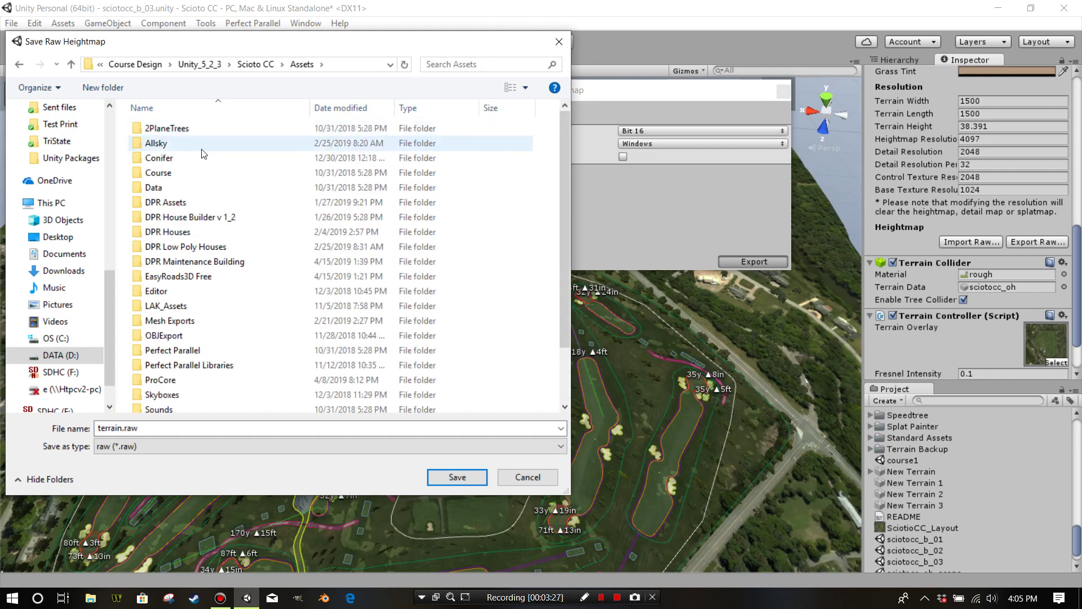
pyautogui.scroll(-2, 237, 361)
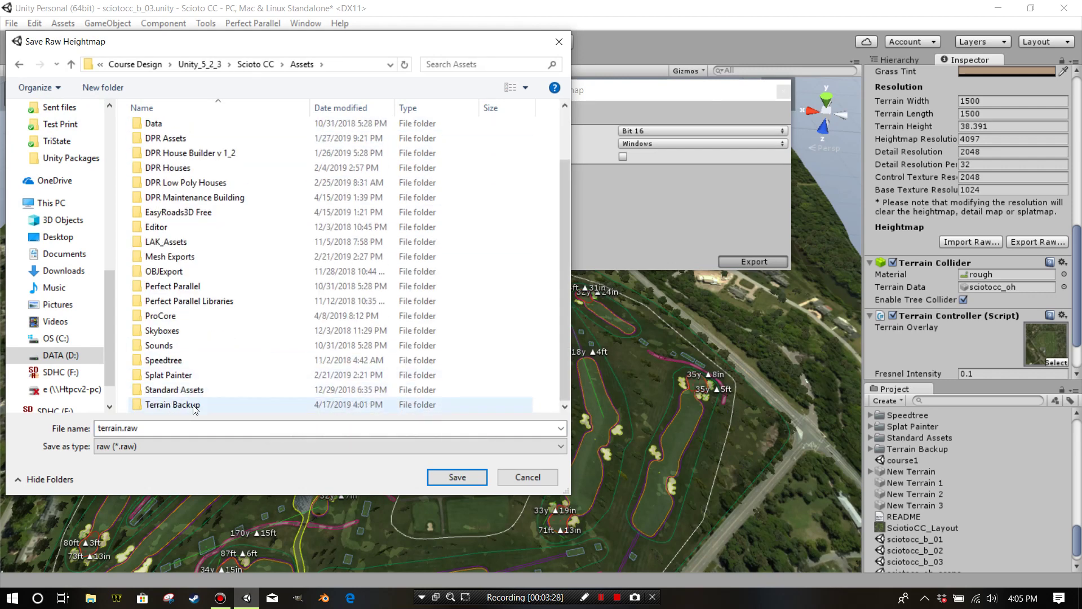
pyautogui.click(194, 405)
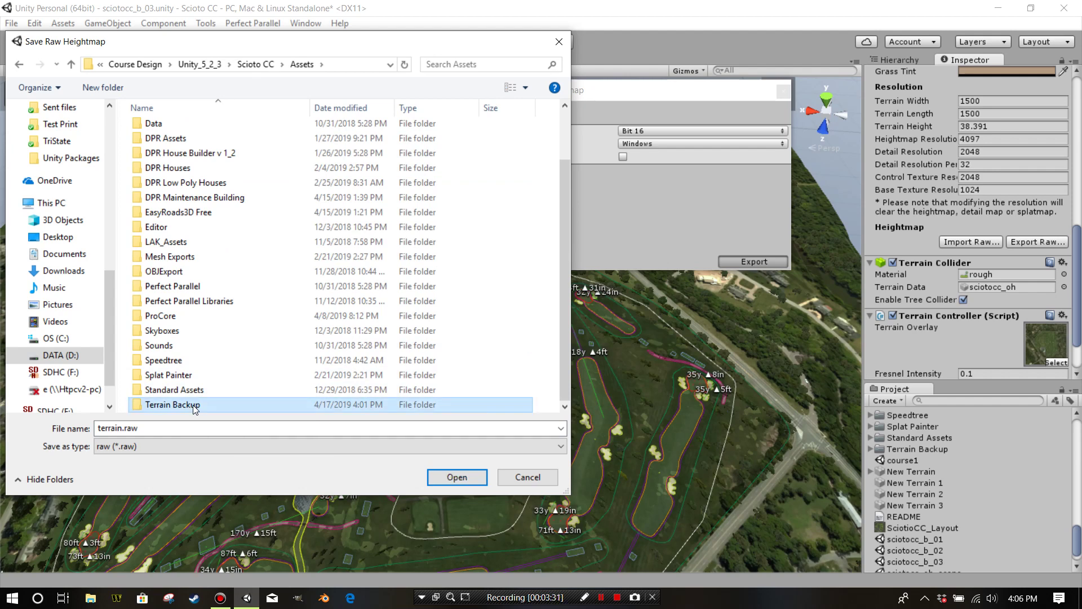
pyautogui.doubleClick(193, 405)
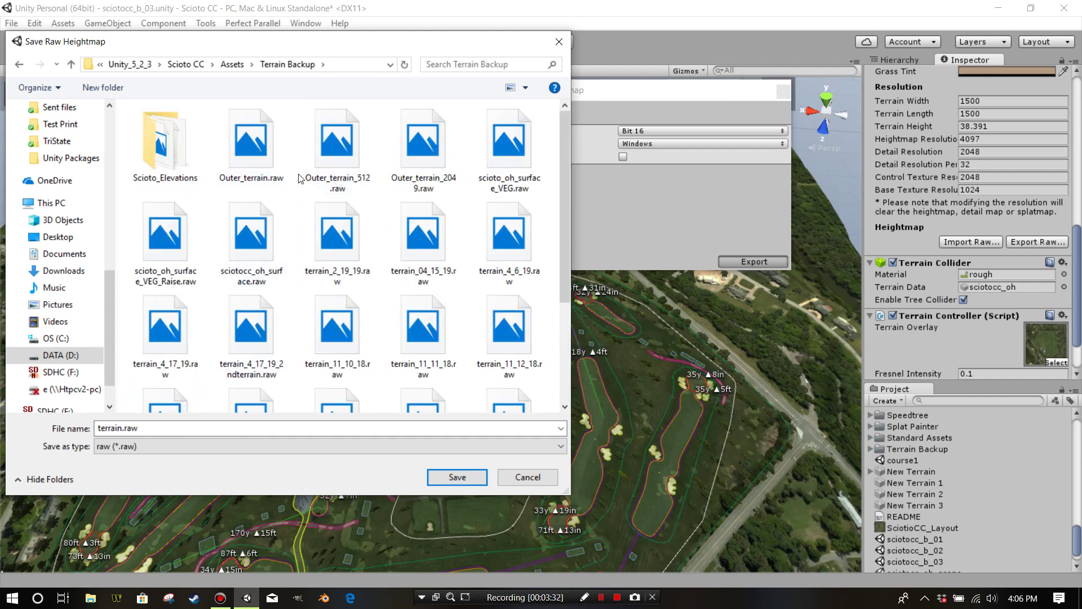
pyautogui.doubleClick(185, 428)
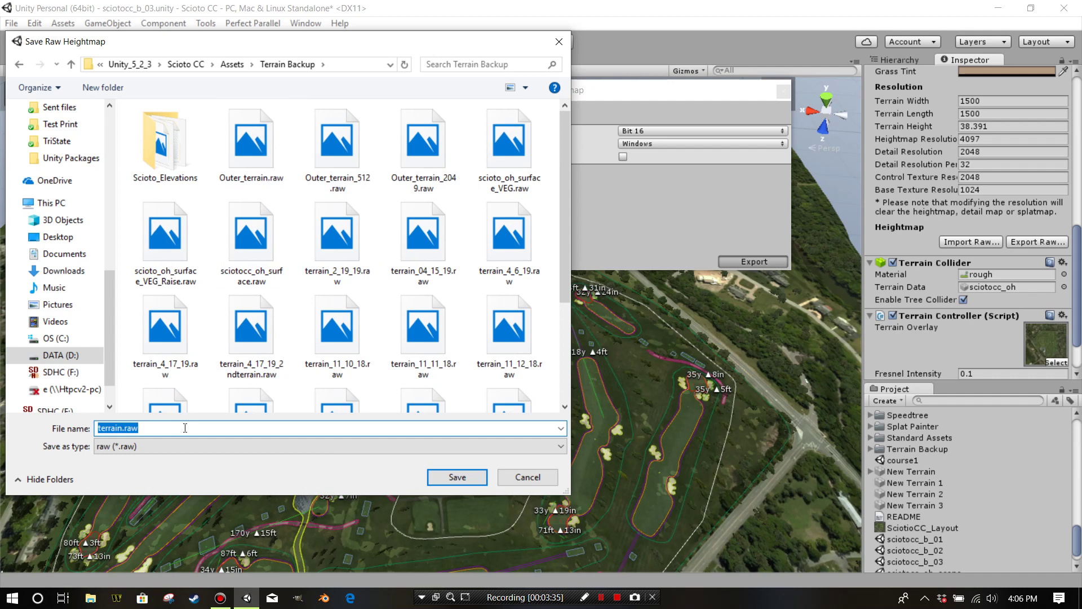
pyautogui.write('primary_4_17_19')
pyautogui.click(438, 479)
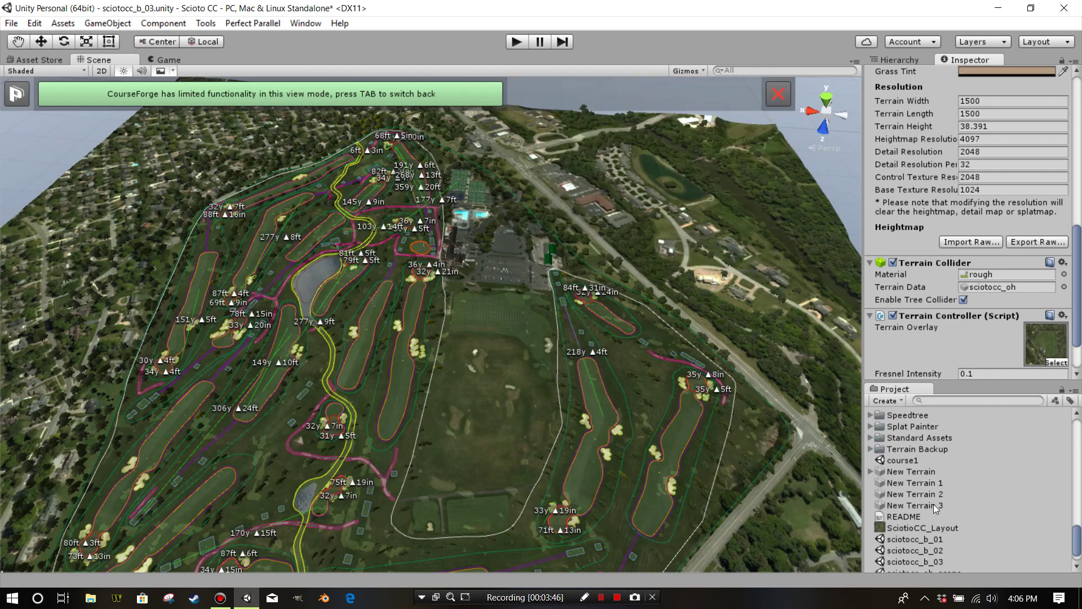
# Refresh the project assets and select the primary_4_17_19 file in the expanded Terrain Backup folder
pyautogui.scroll(-1, 948, 489)
pyautogui.scroll(3, 951, 489)
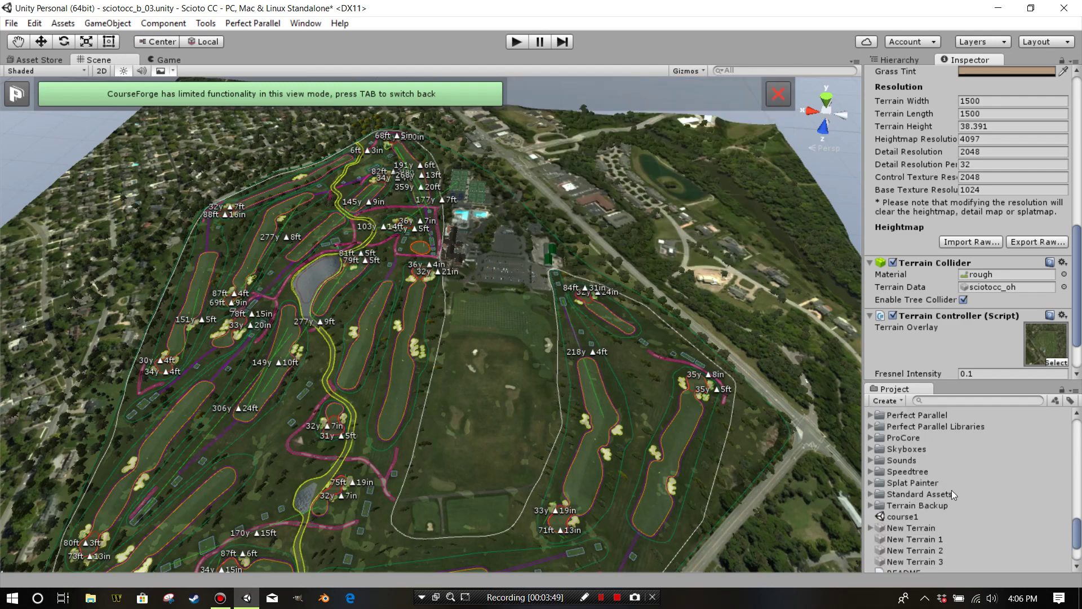
pyautogui.scroll(-6, 932, 492)
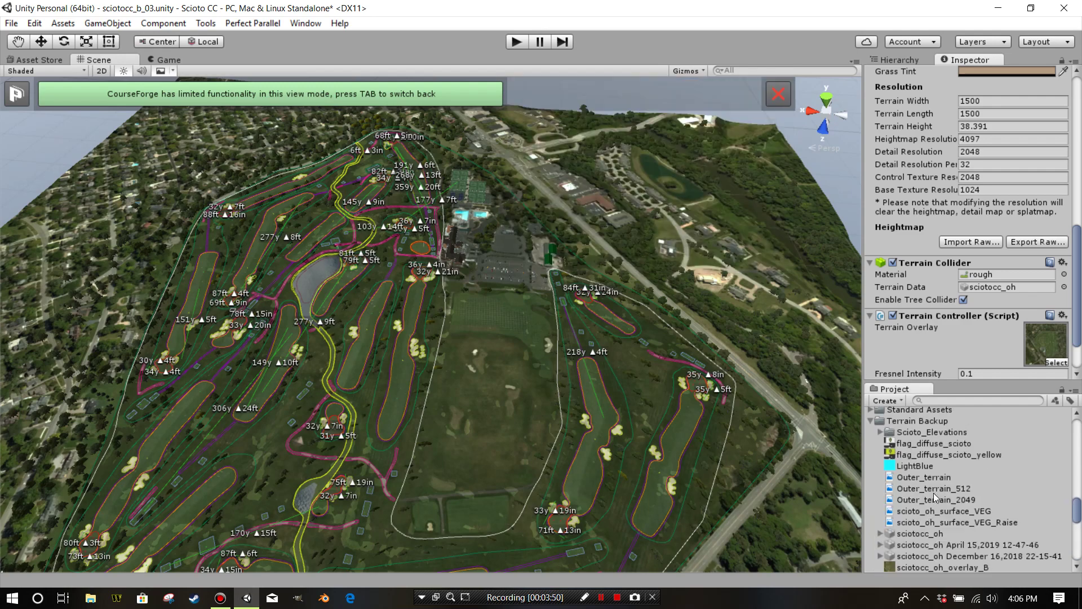
pyautogui.moveTo(1078, 522)
pyautogui.mouseDown()
pyautogui.moveTo(1080, 505)
pyautogui.moveTo(1080, 517)
pyautogui.mouseUp()
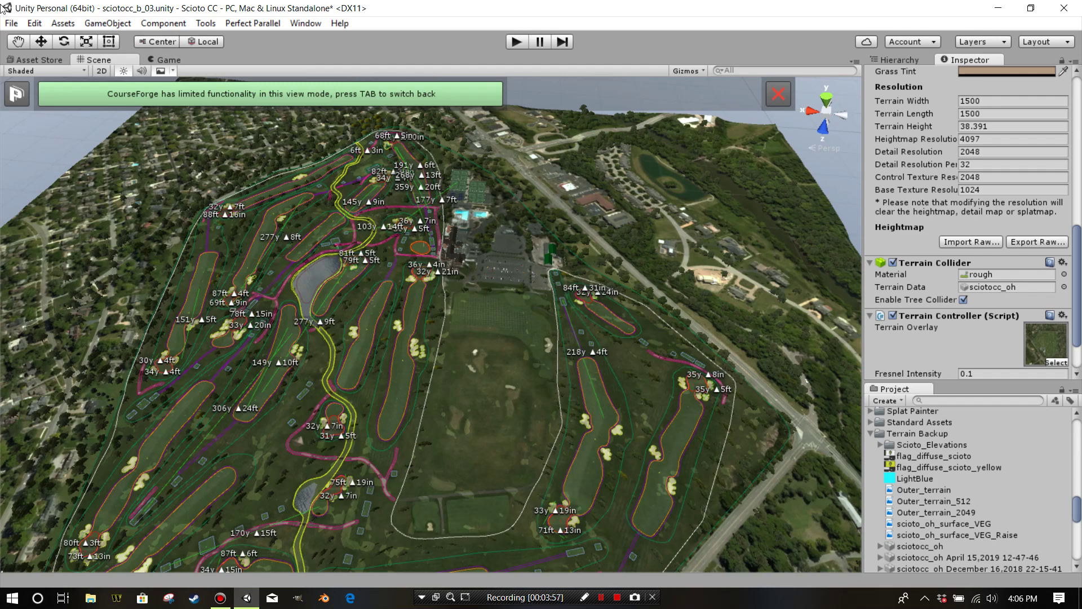
pyautogui.click(62, 23)
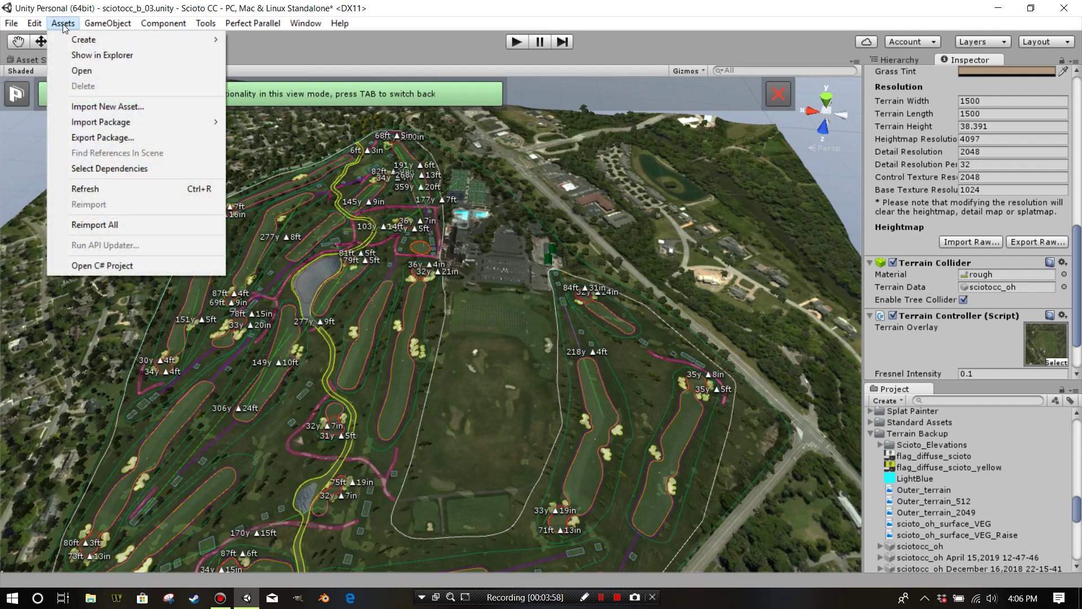
pyautogui.click(102, 187)
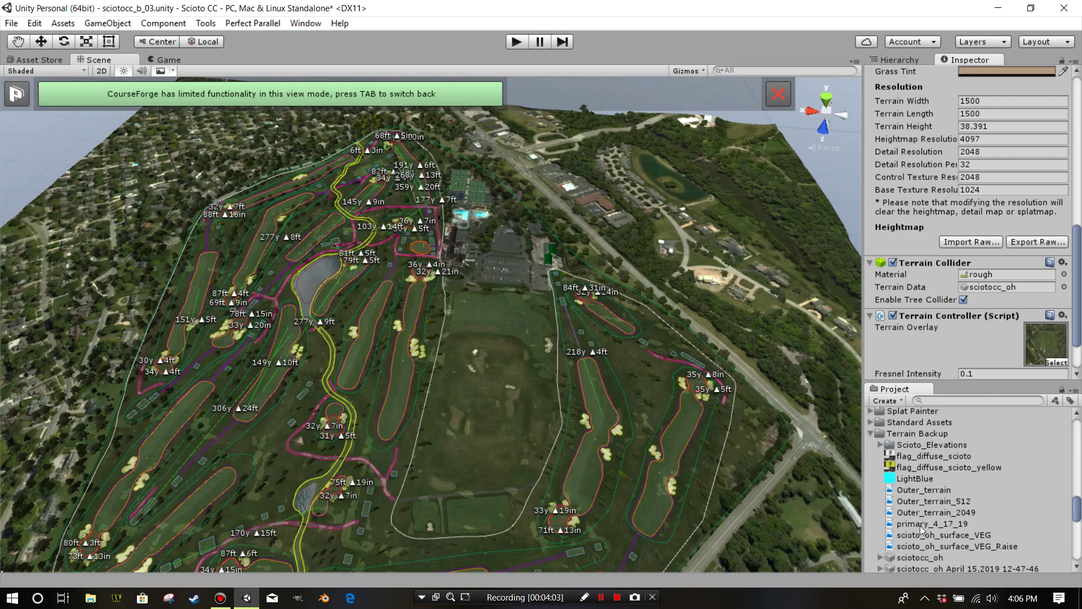
pyautogui.click(919, 525)
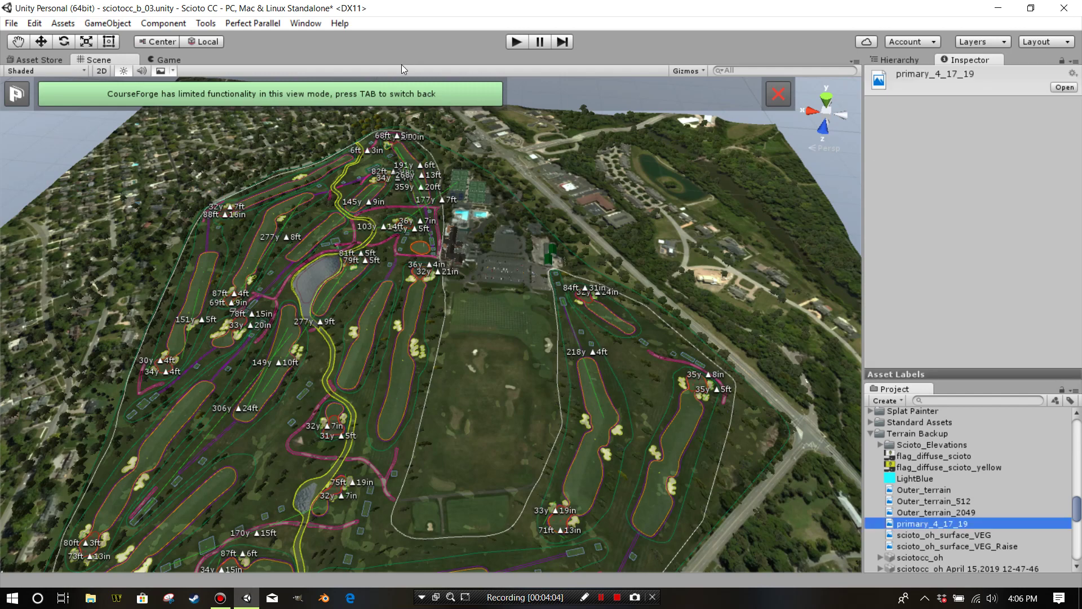
pyautogui.click(11, 26)
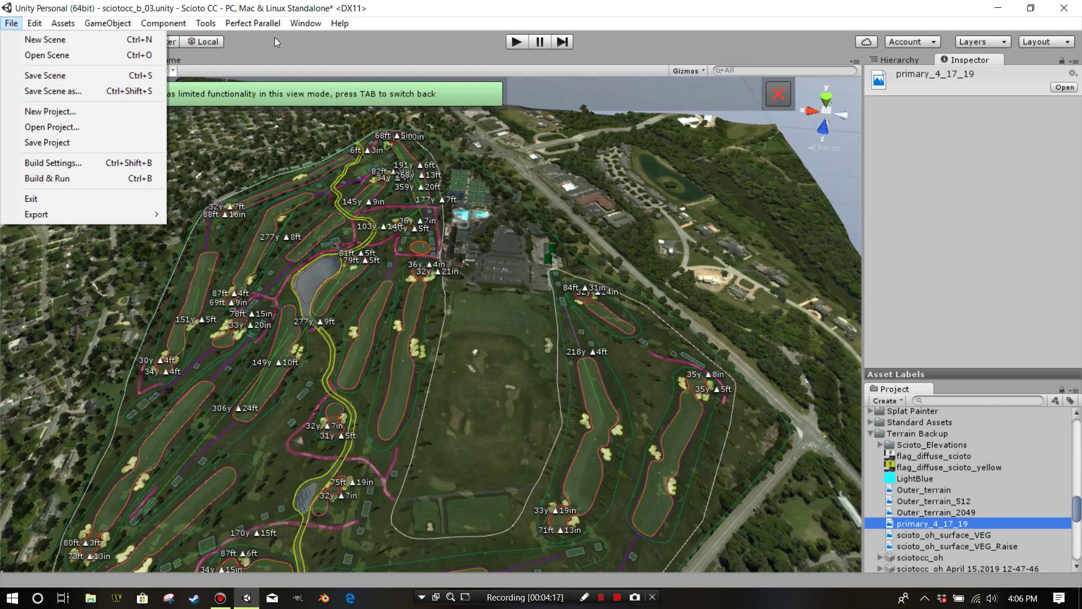
pyautogui.click(313, 8)
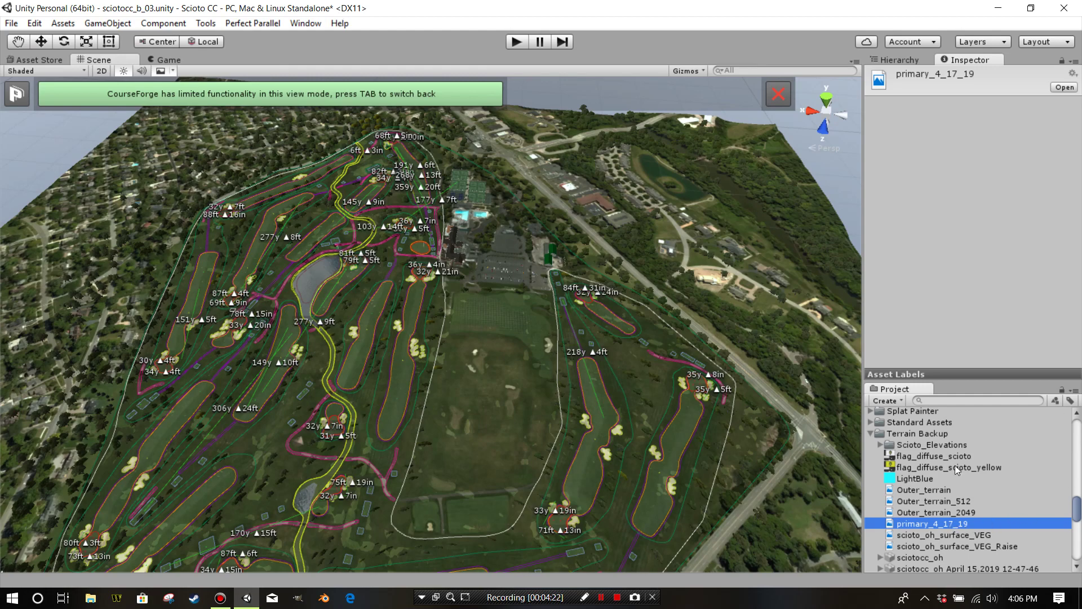
# Show primary_4_17_19.raw in Explorer and open it in Adobe Photoshop CC 2018 as 4097 x 4097 pixels, 1 channel, 16 bits, IBM PC byte order
pyautogui.rightClick(905, 528)
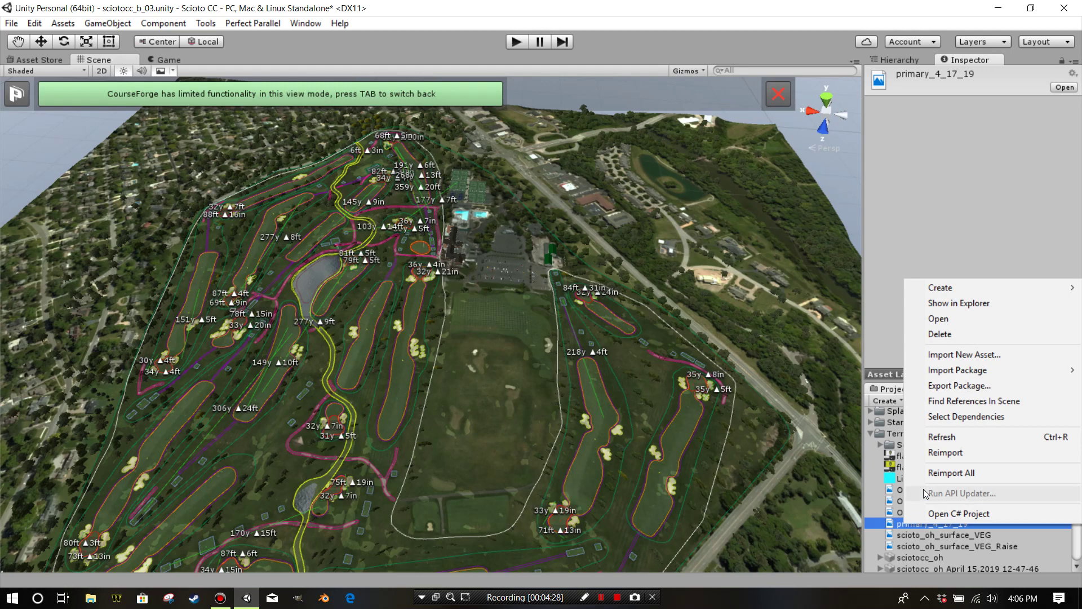
pyautogui.click(964, 304)
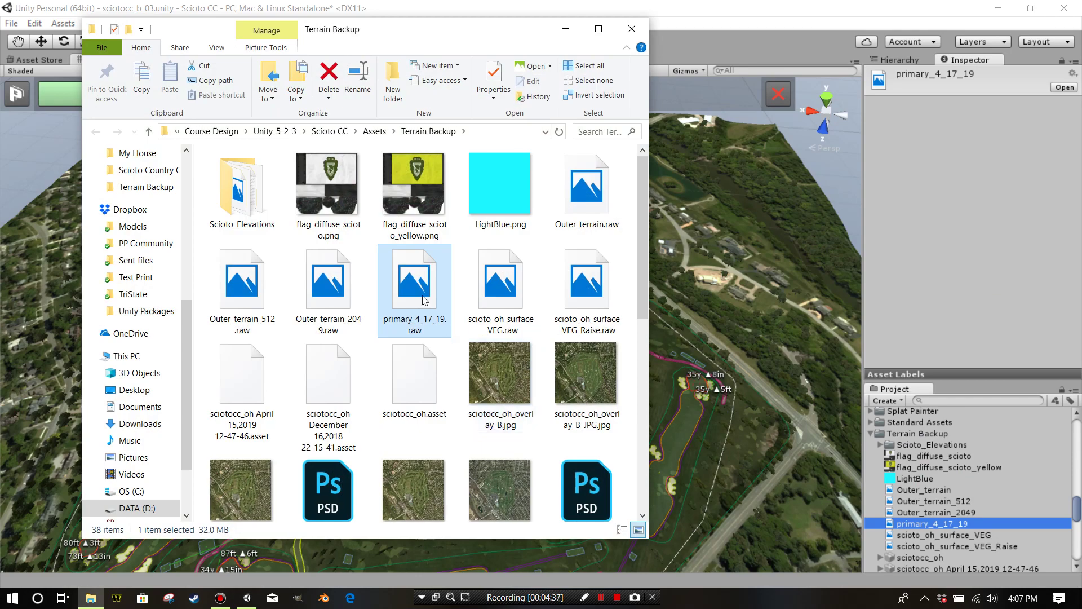
pyautogui.rightClick(424, 300)
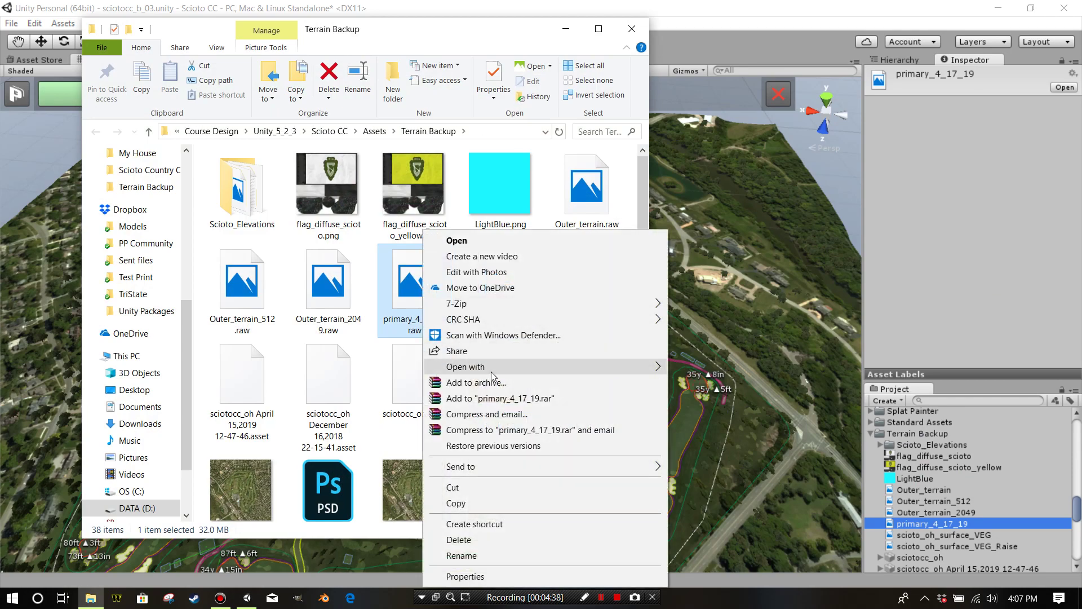
pyautogui.moveTo(492, 371)
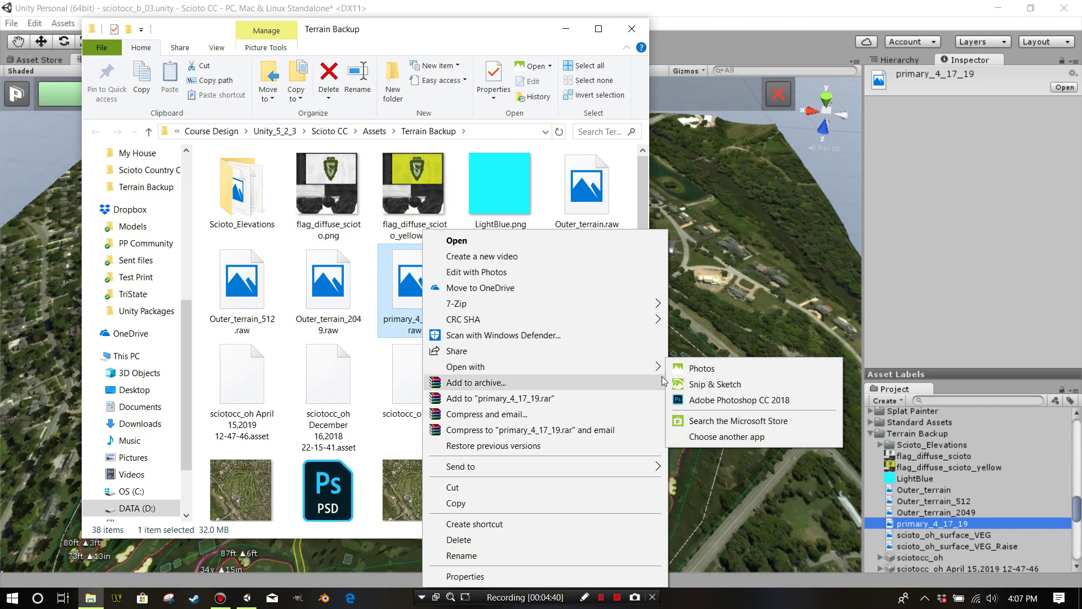
pyautogui.click(692, 401)
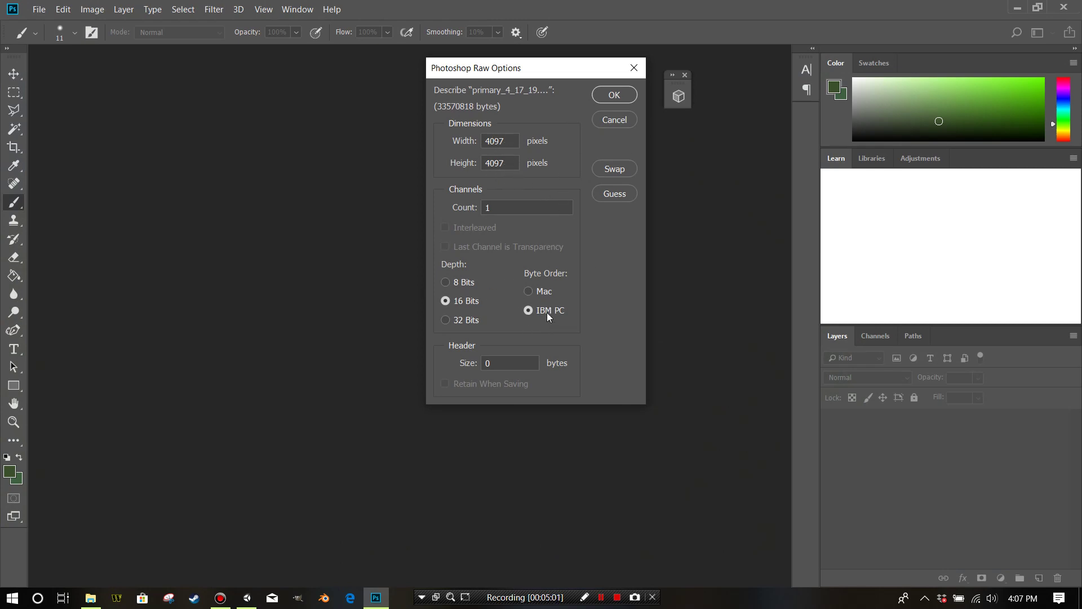
pyautogui.click(614, 95)
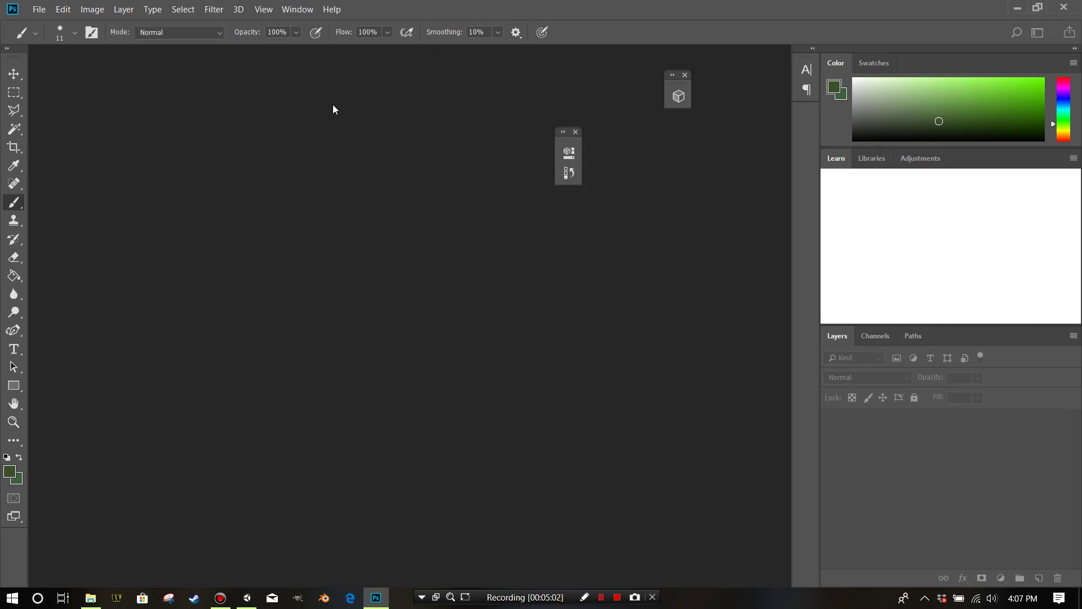
# Resize the heightmap image to 513 x 513 pixels
pyautogui.click(95, 12)
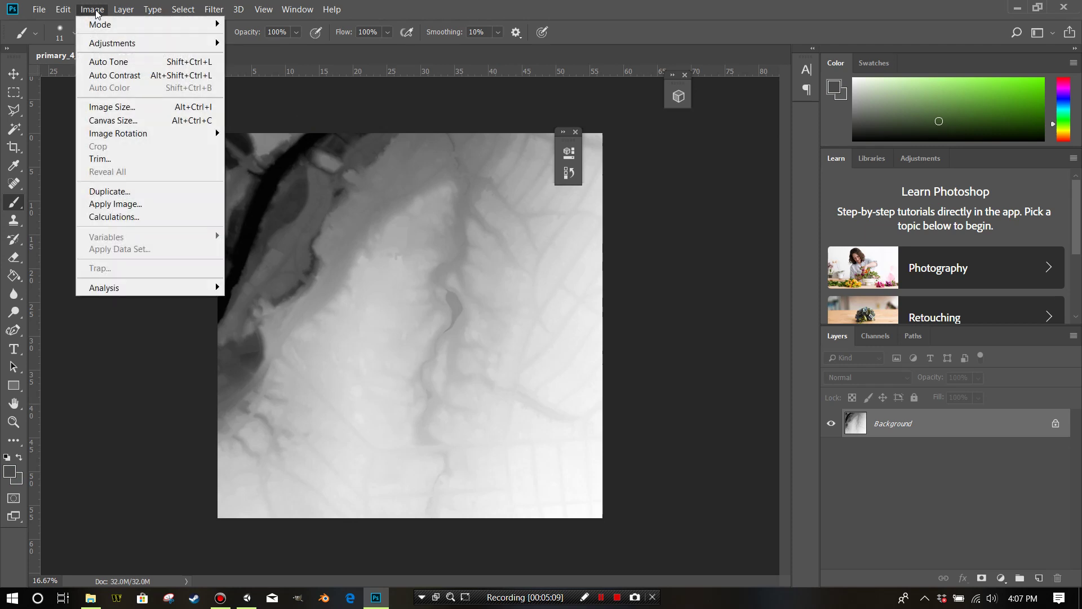
pyautogui.moveTo(102, 24)
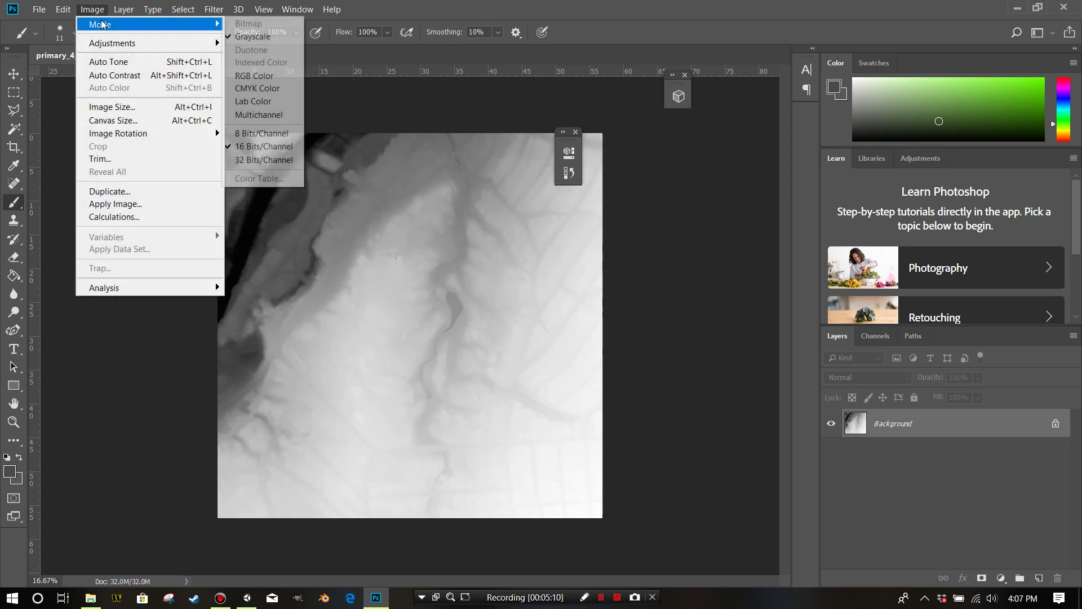
pyautogui.click(111, 107)
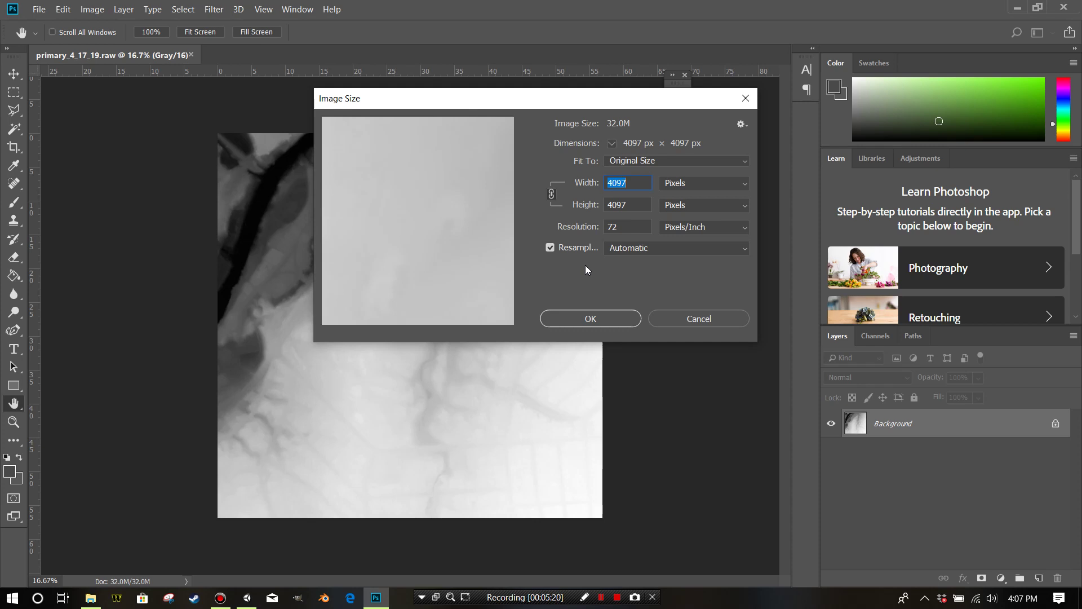
pyautogui.write('512')
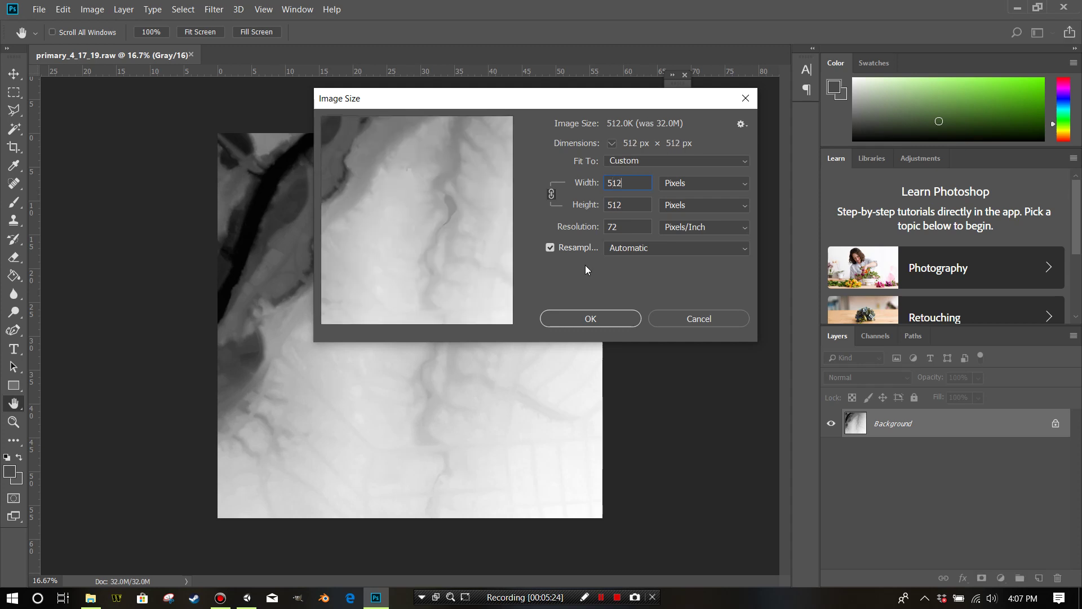
pyautogui.press('BackSpace')
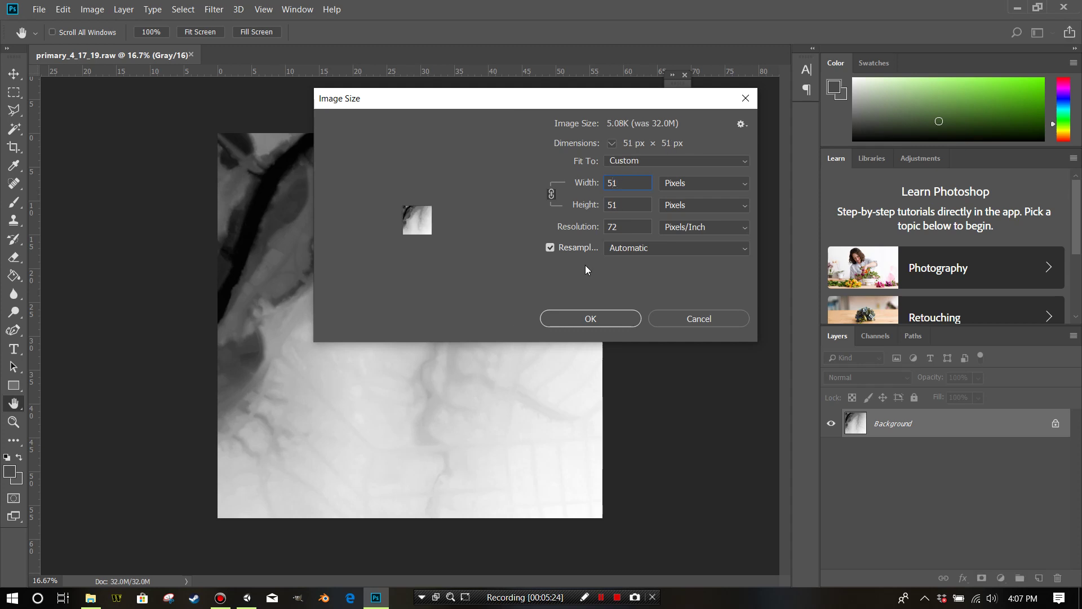
pyautogui.write('3')
pyautogui.click(586, 320)
pyautogui.press('b')
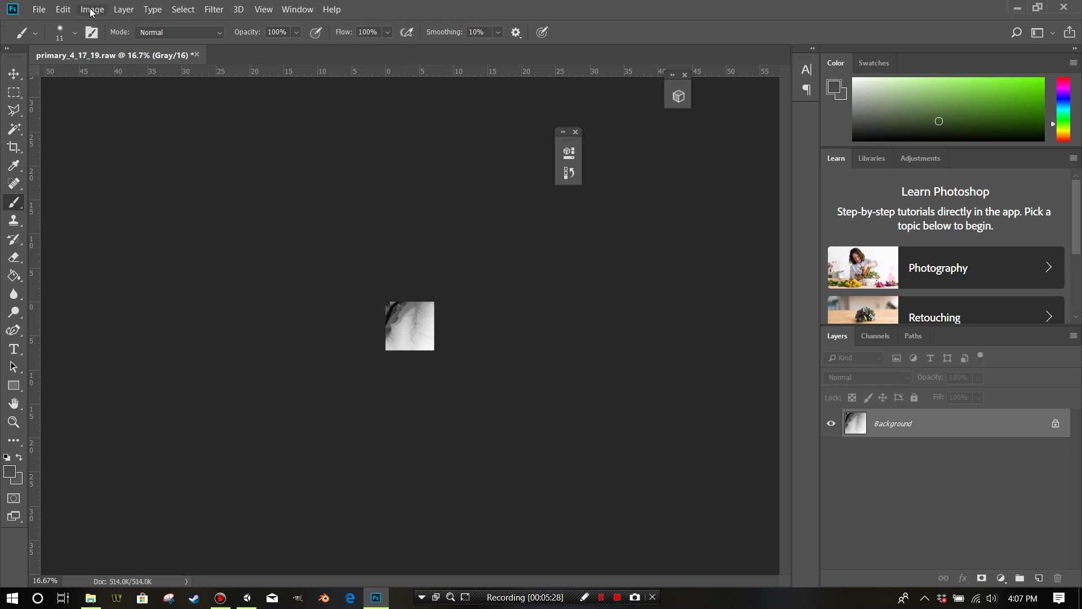
# Save the resized heightmap as Photoshop Raw in the Terrain Backup folder, named secondary_512, with header 0 and IBM PC byte order
pyautogui.click(39, 9)
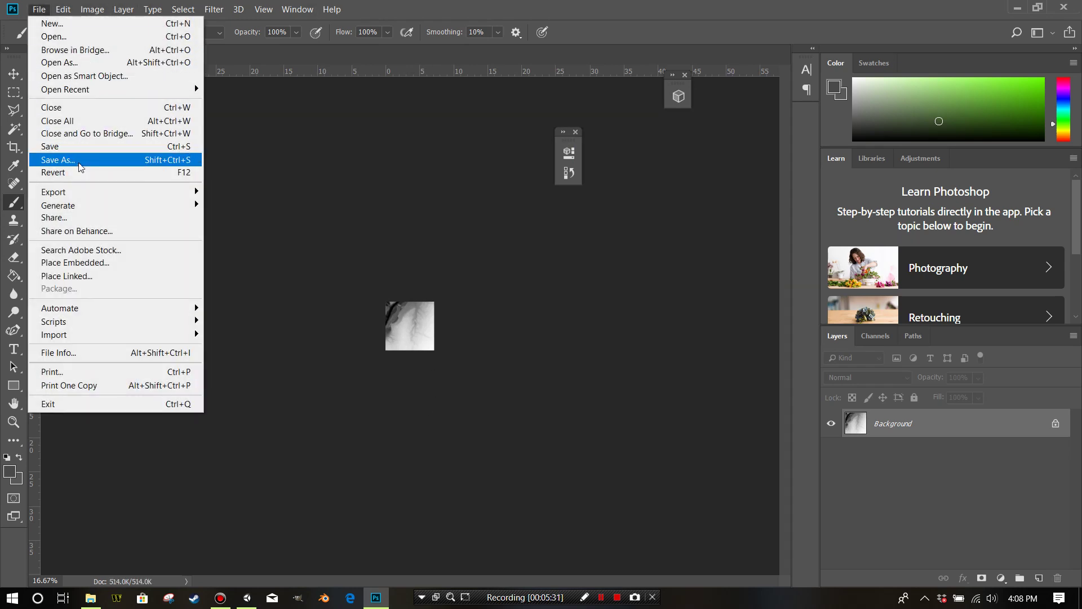
pyautogui.click(58, 159)
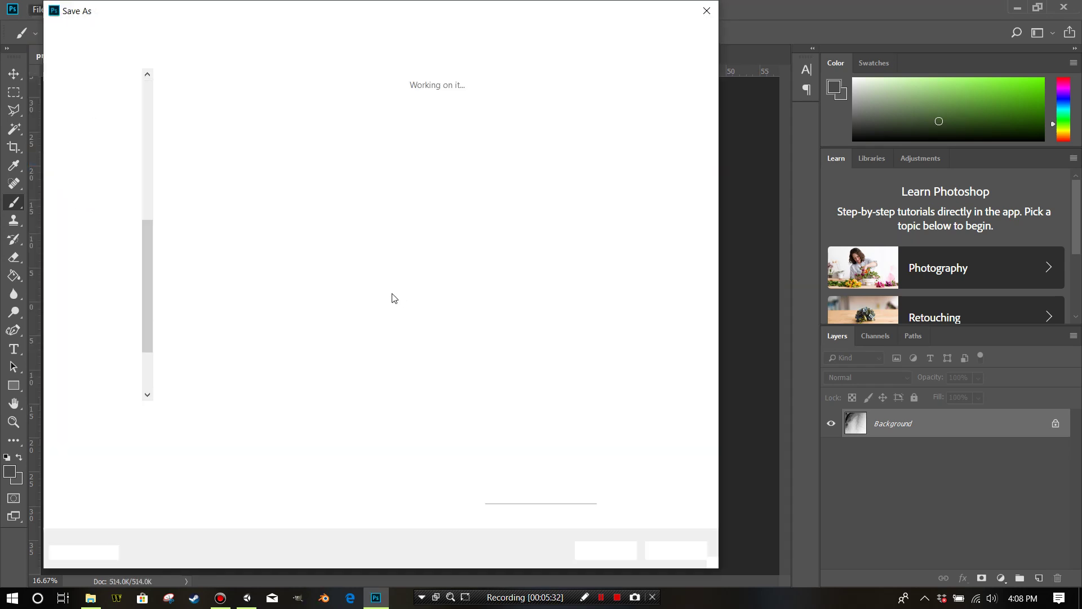
pyautogui.click(251, 433)
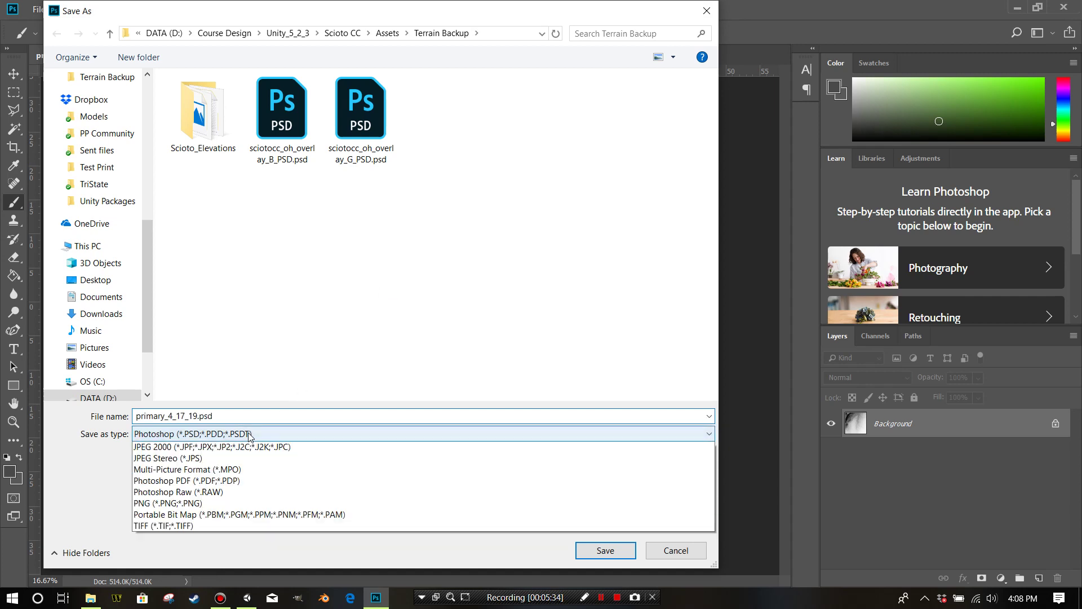
pyautogui.click(222, 537)
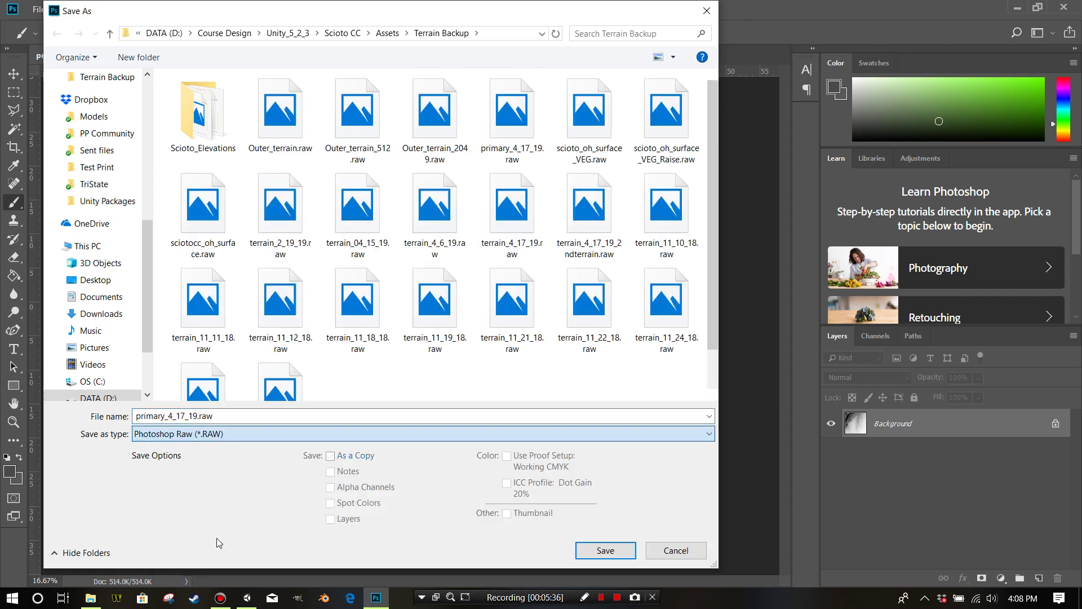
pyautogui.click(219, 416)
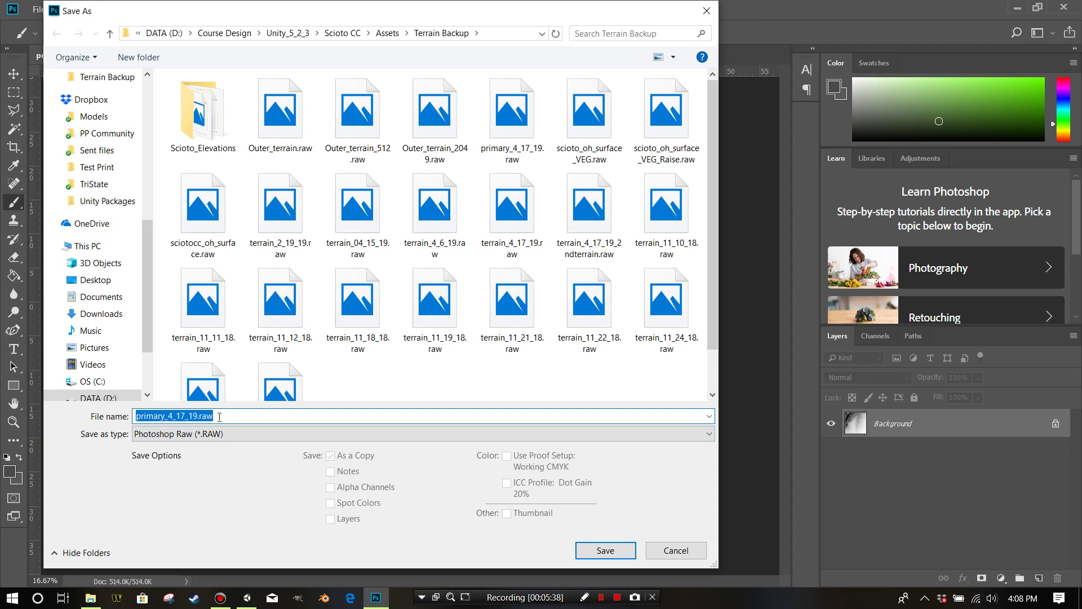
pyautogui.write('secondar')
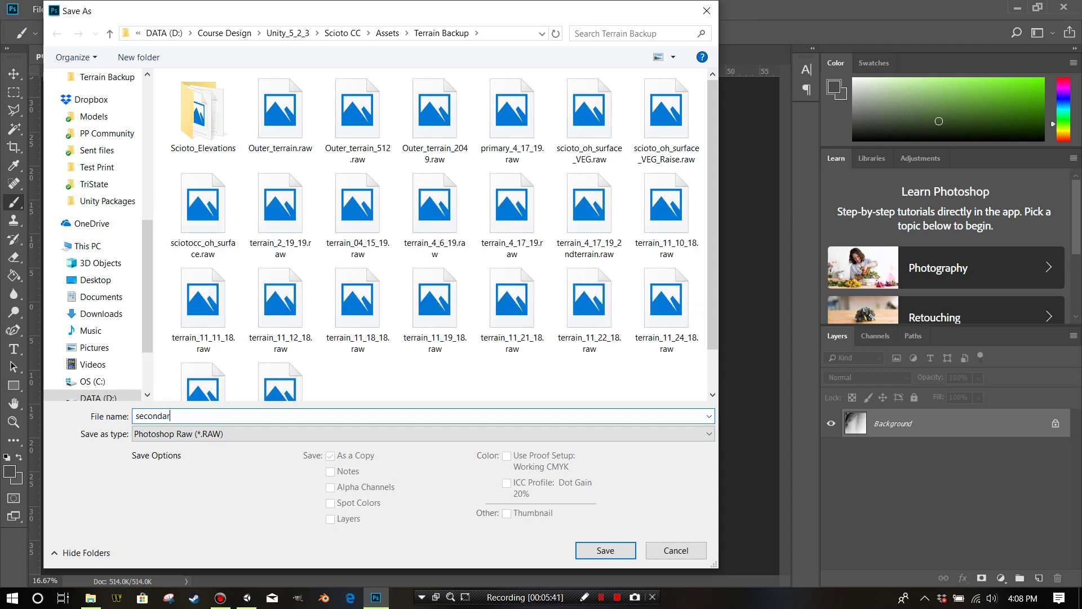
pyautogui.write('y_512')
pyautogui.click(605, 551)
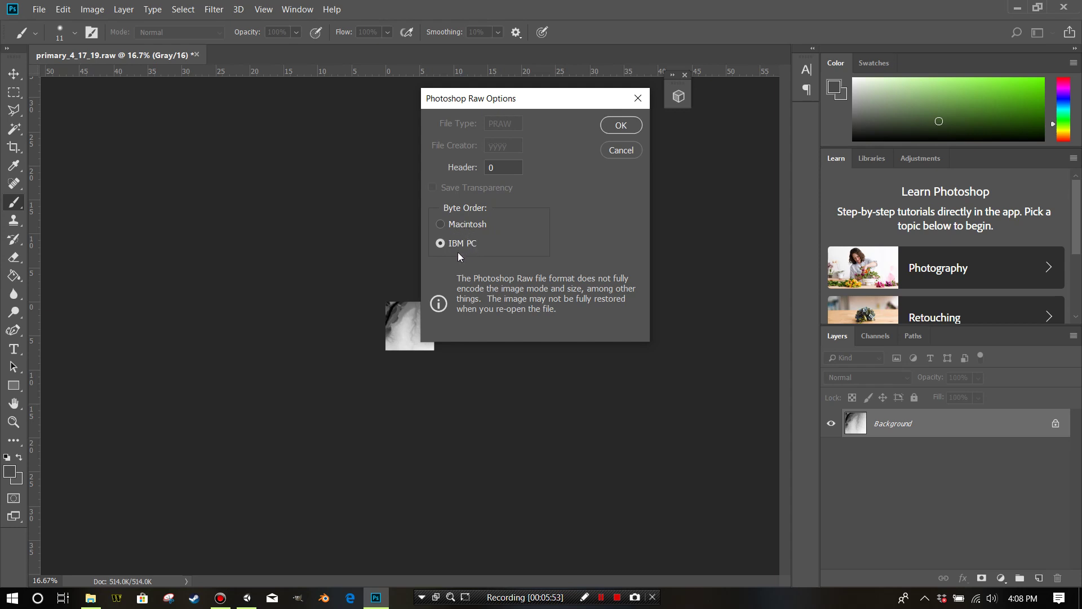
pyautogui.click(621, 126)
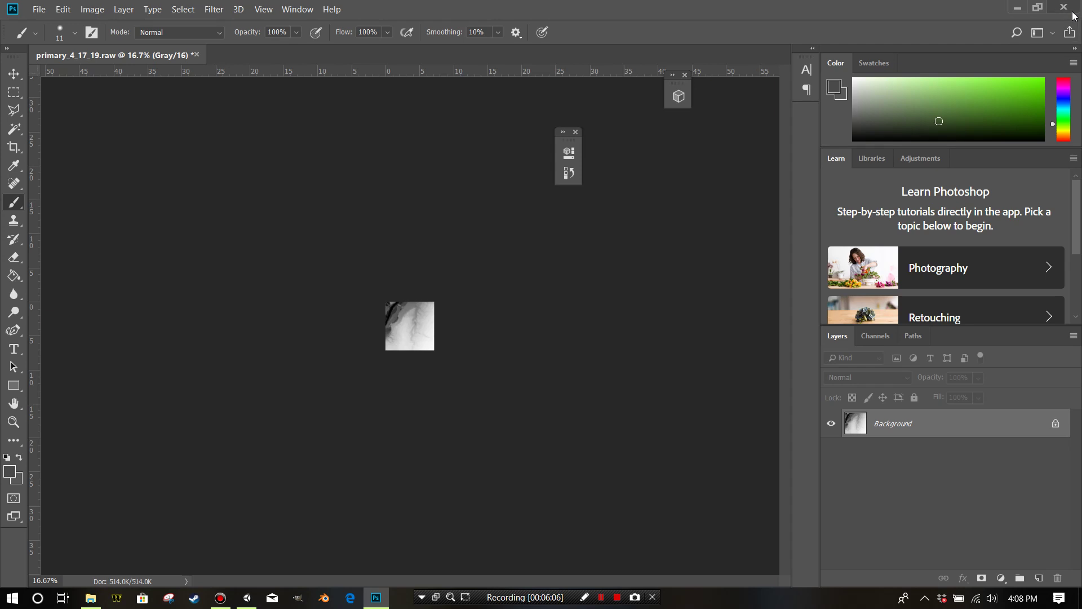
# Close primary_4_17_19.raw without saving changes, exit Photoshop, and close the Terrain Backup Explorer window to return to Unity
pyautogui.click(197, 55)
pyautogui.click(562, 235)
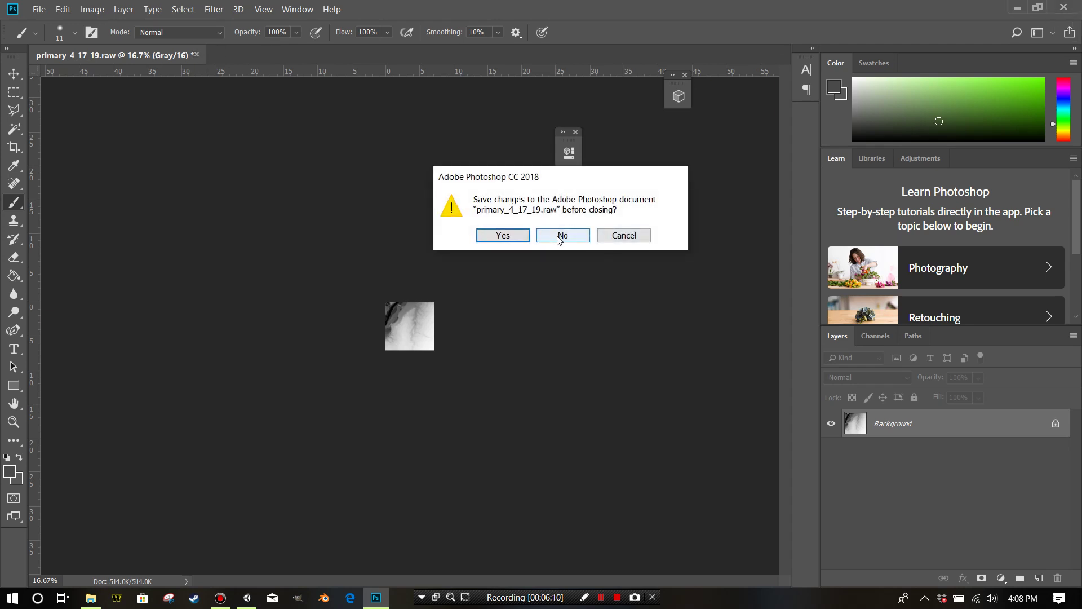
pyautogui.click(1064, 6)
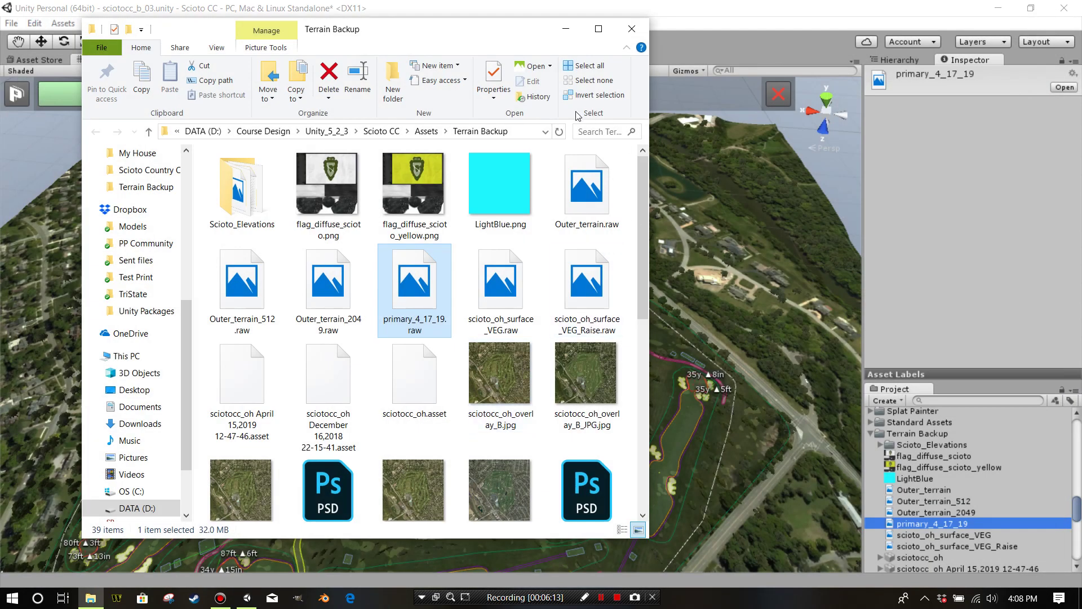
pyautogui.click(631, 29)
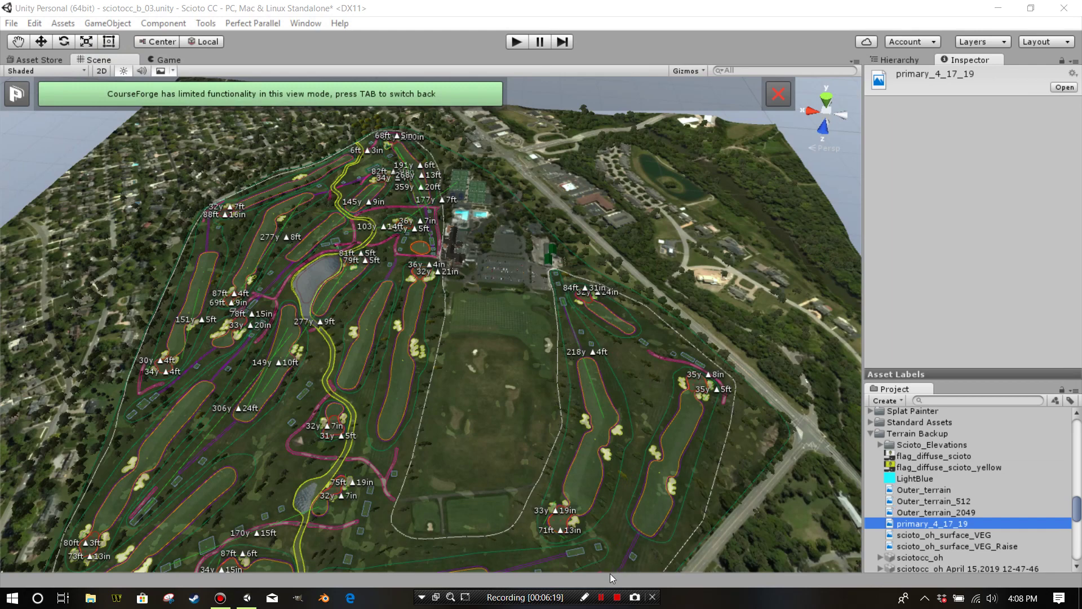
pyautogui.click(602, 597)
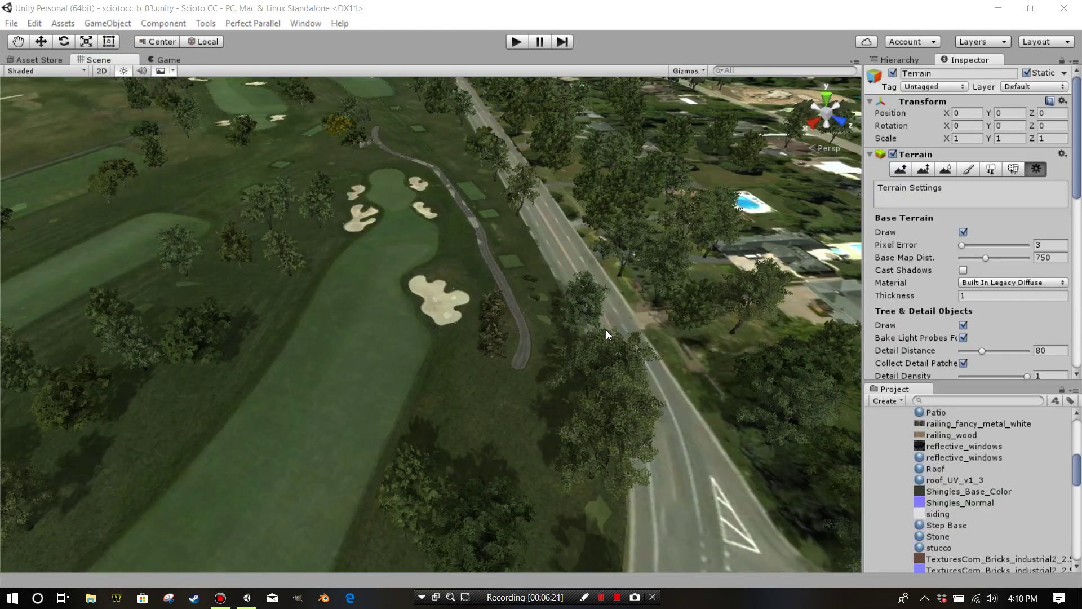
# Create a new 3D terrain object in the Scioto CC scene
pyautogui.moveTo(597, 323); pyautogui.dragTo(808, 180, button='right')
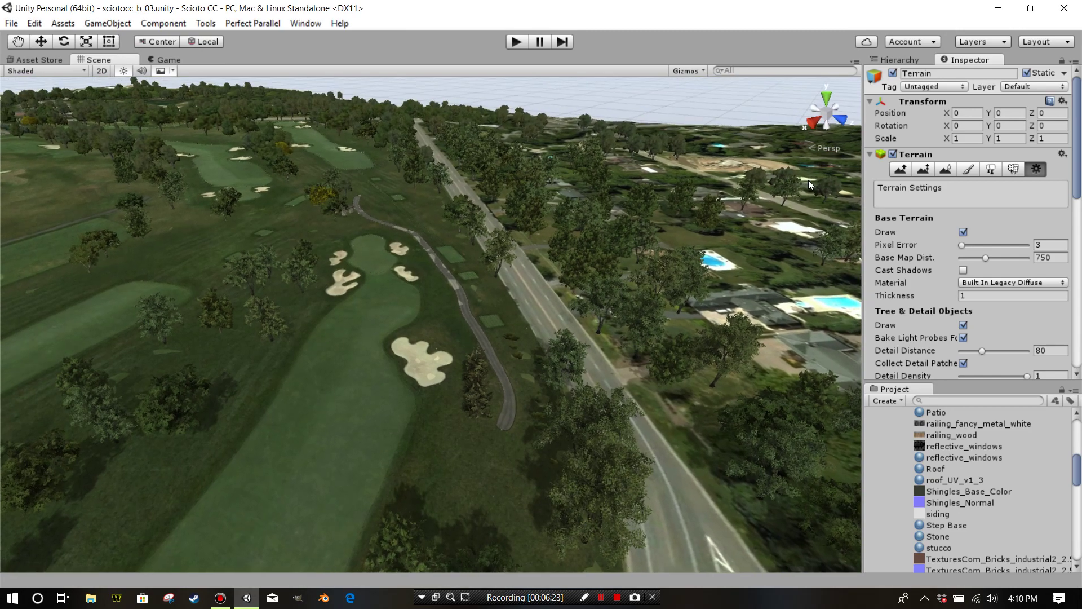
pyautogui.click(900, 60)
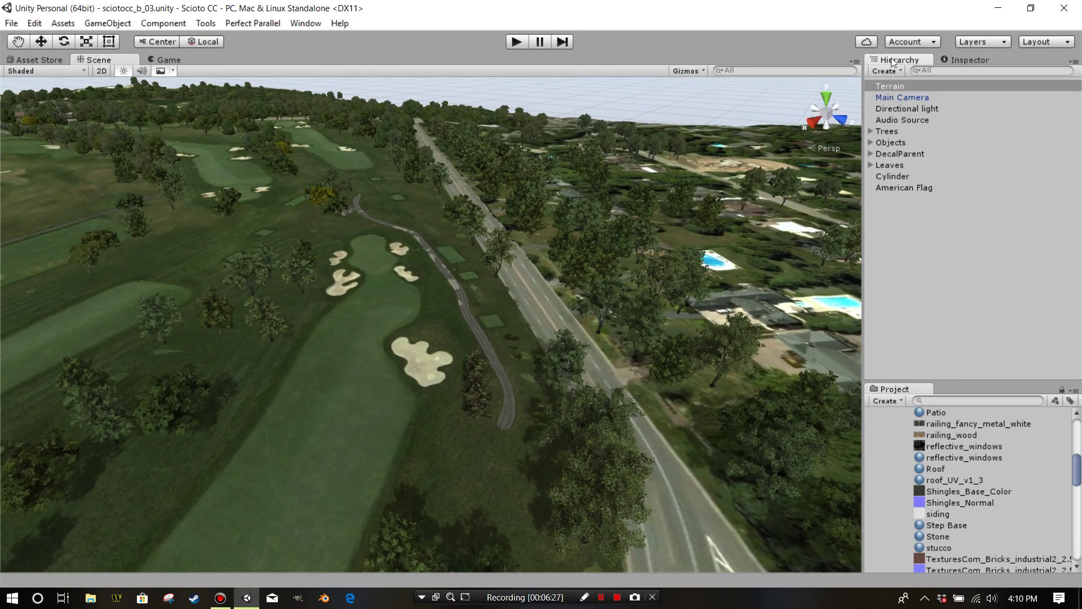
pyautogui.click(109, 23)
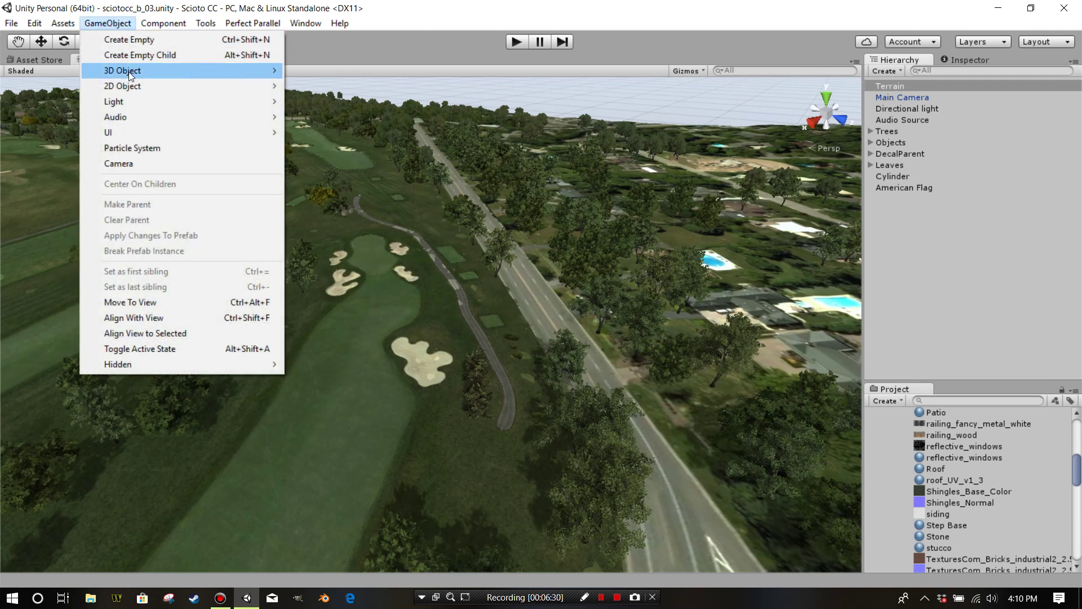
pyautogui.moveTo(132, 72)
pyautogui.click(343, 194)
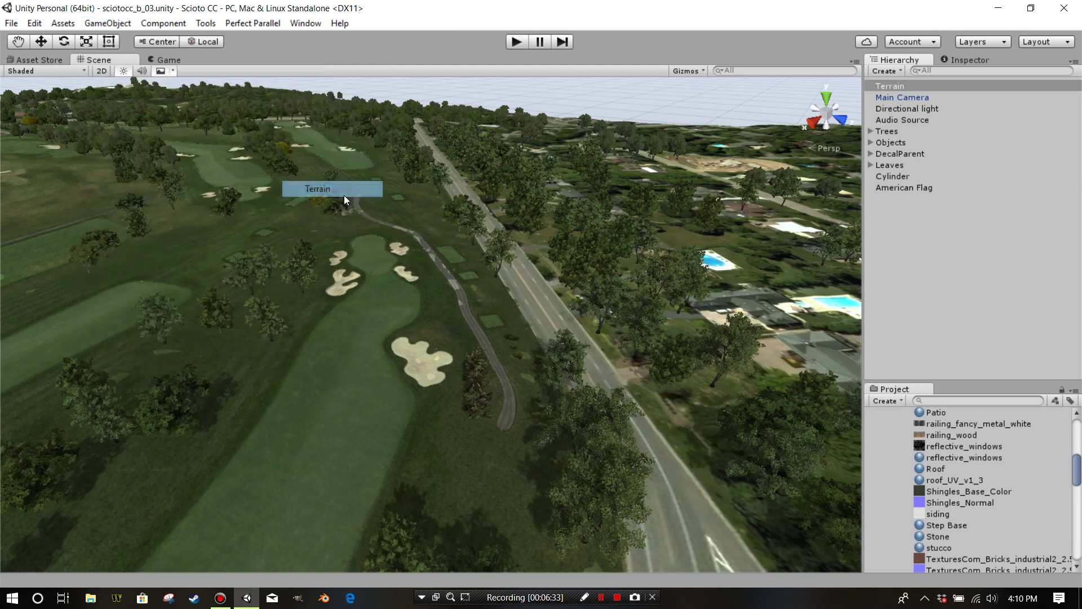
# Rename the newly created terrain object as OuterTerrain
pyautogui.rightClick(902, 200)
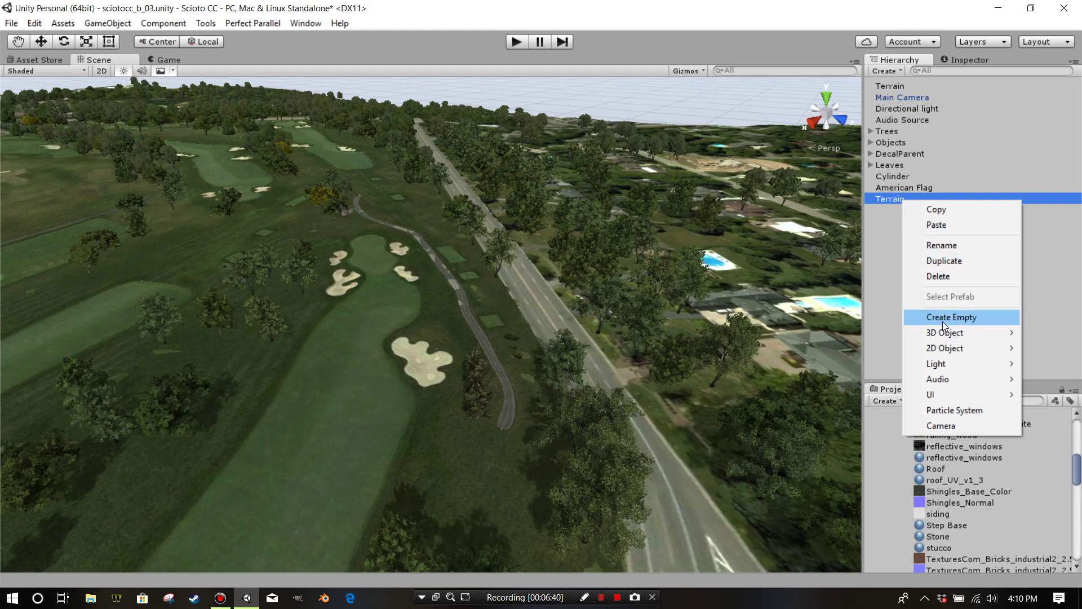
pyautogui.click(950, 248)
pyautogui.write('O')
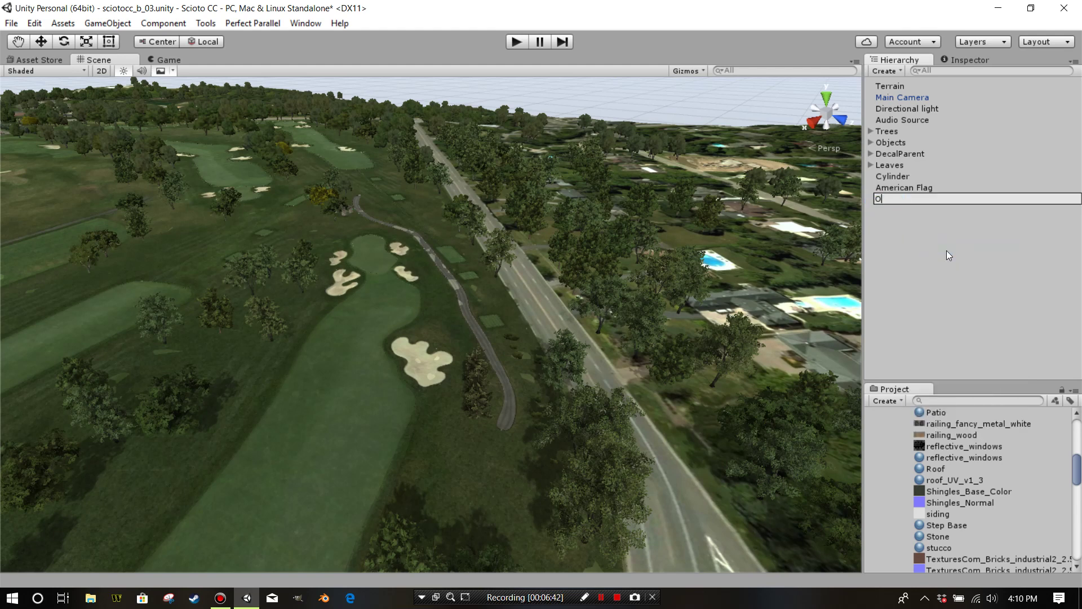
pyautogui.write('uterTerrain')
pyautogui.press('Return')
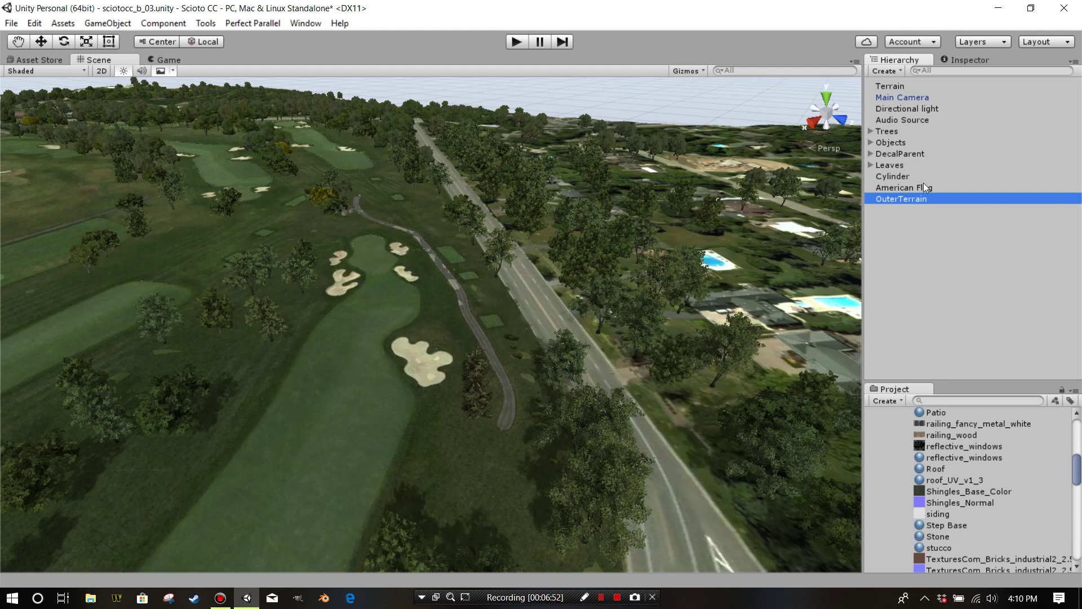
# Examine the resolution settings of the original Terrain object, including its width, length and height
pyautogui.moveTo(639, 251); pyautogui.dragTo(619, 291, button='middle')
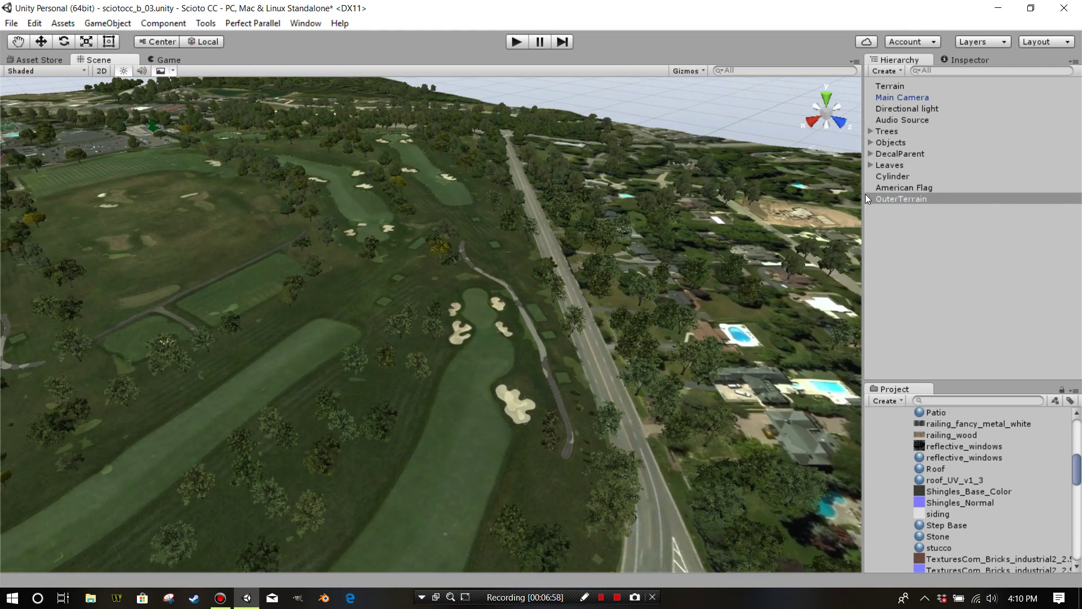
pyautogui.click(885, 197)
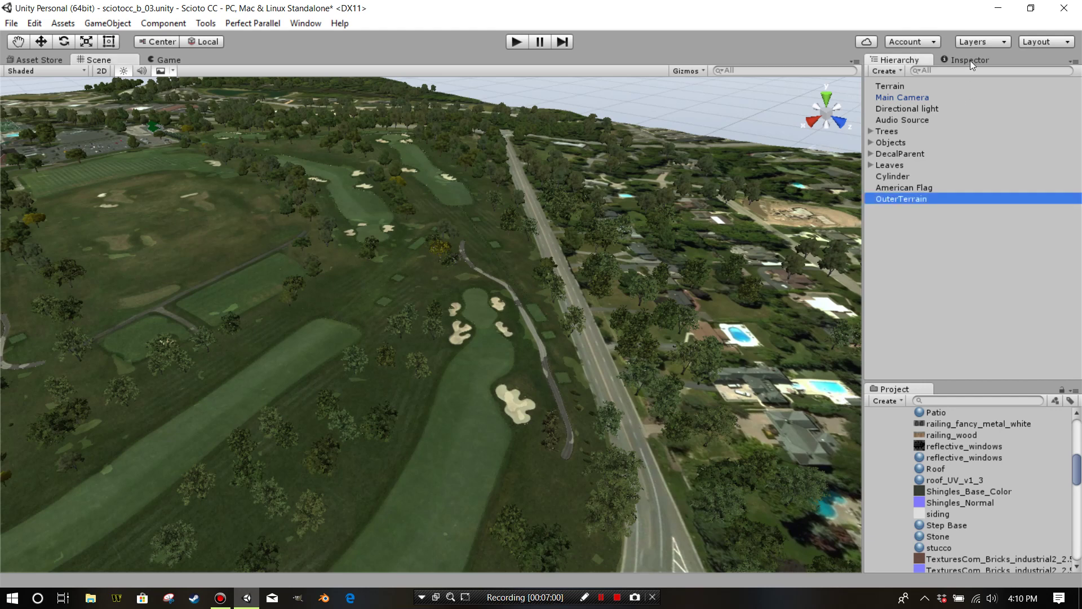
pyautogui.click(896, 87)
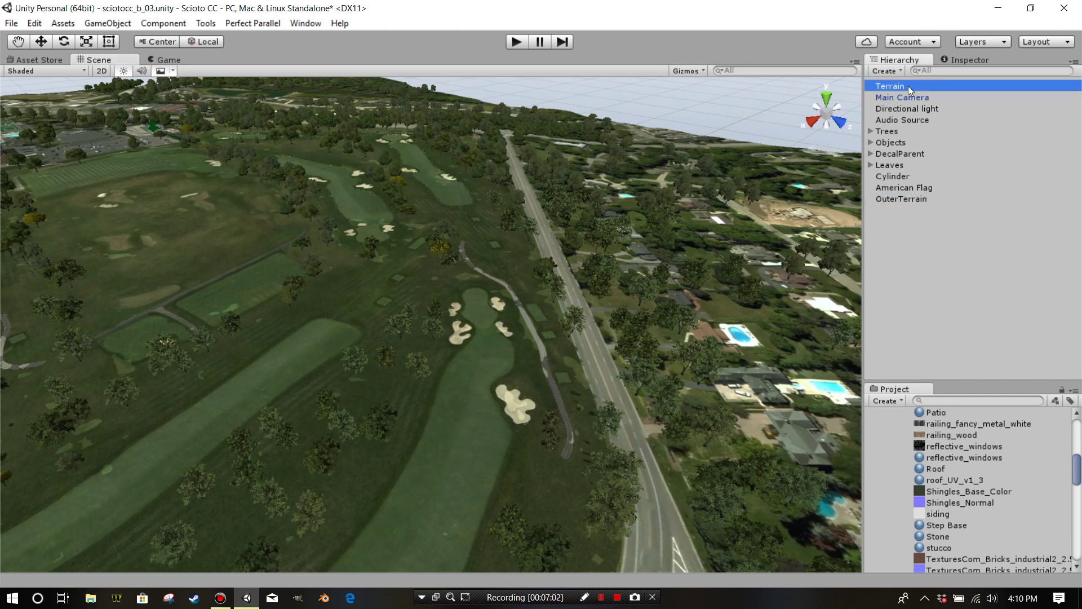
pyautogui.click(965, 61)
pyautogui.scroll(-7, 1029, 196)
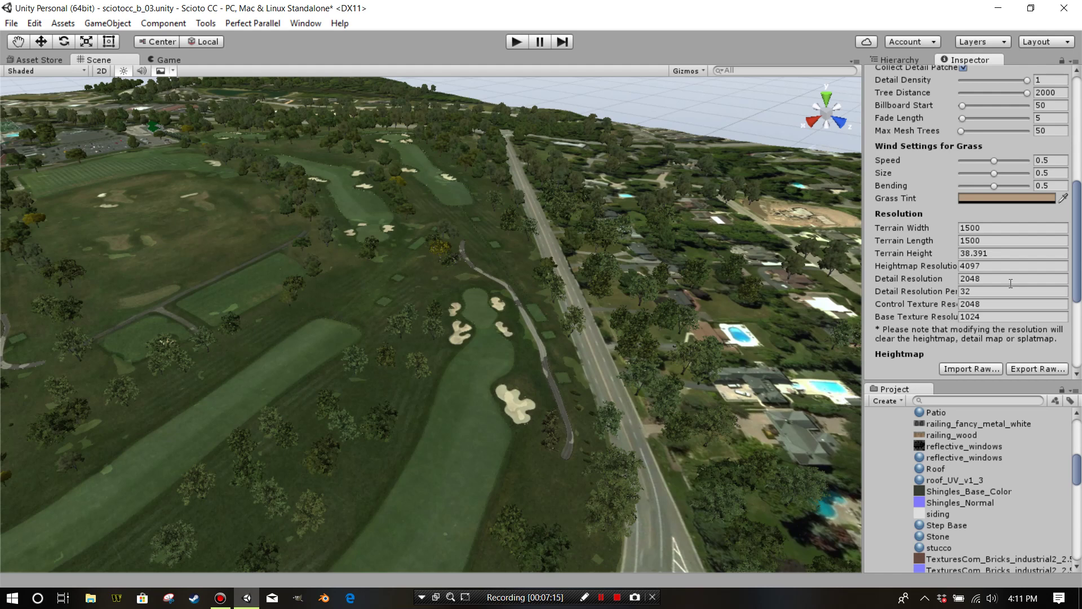
# Set OuterTerrain's terrain width to 1500, terrain length to 1500 and terrain height to 38.391
pyautogui.click(905, 59)
pyautogui.click(906, 199)
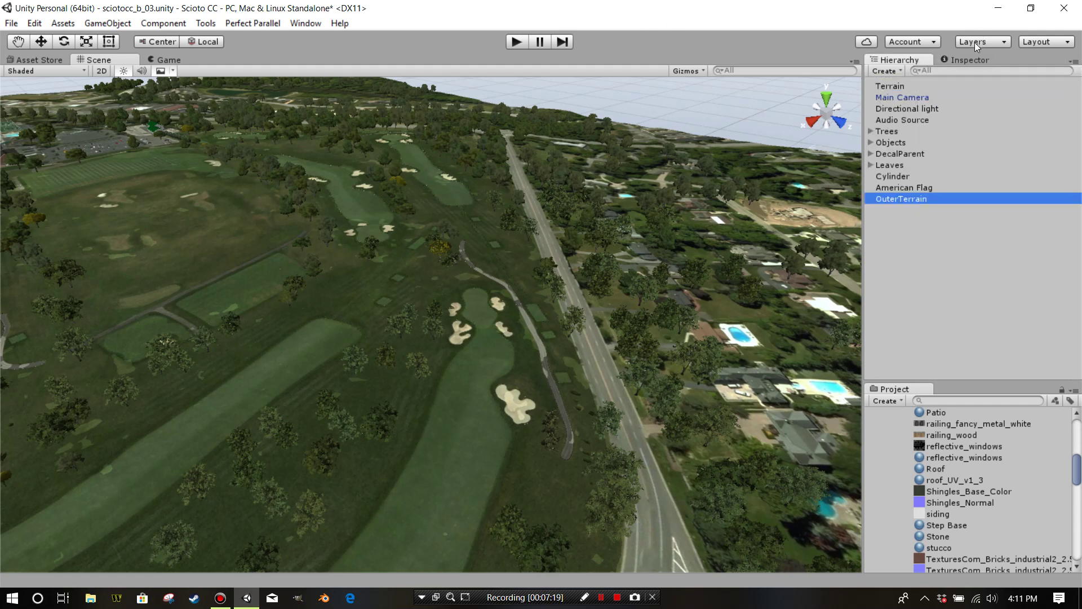
pyautogui.click(972, 60)
pyautogui.scroll(-3, 1013, 205)
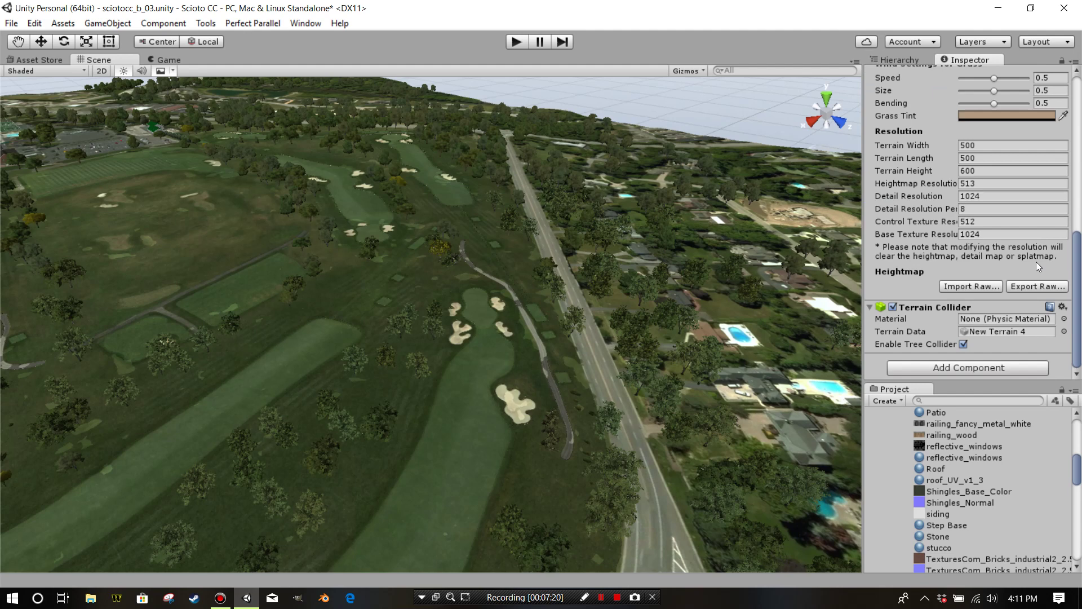
pyautogui.click(998, 147)
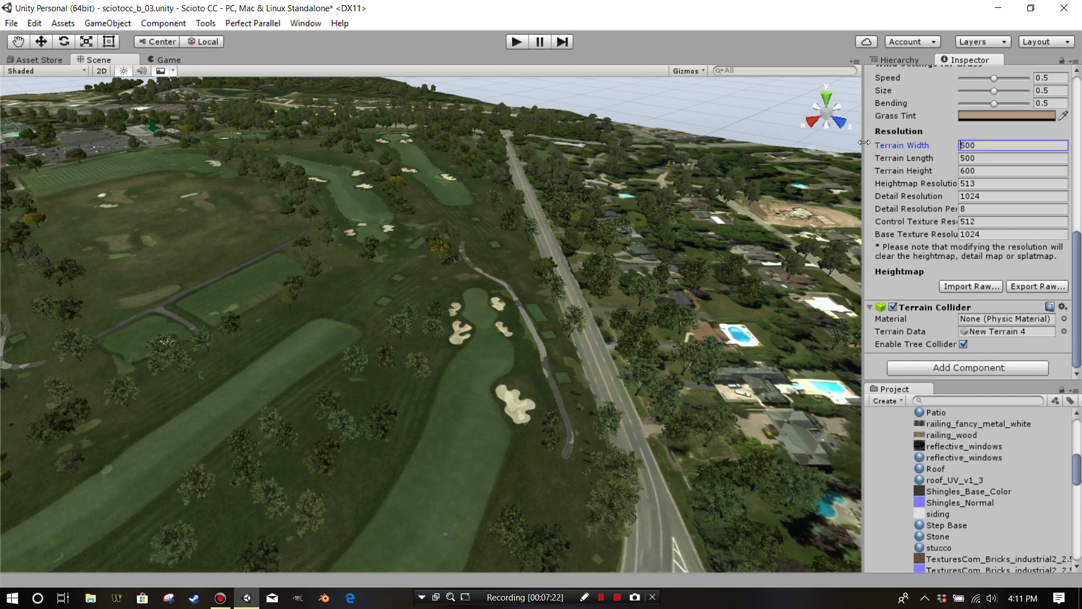
pyautogui.write('15')
pyautogui.write('1500')
pyautogui.press('Tab')
pyautogui.write('1500')
pyautogui.press('Tab')
pyautogui.write('3')
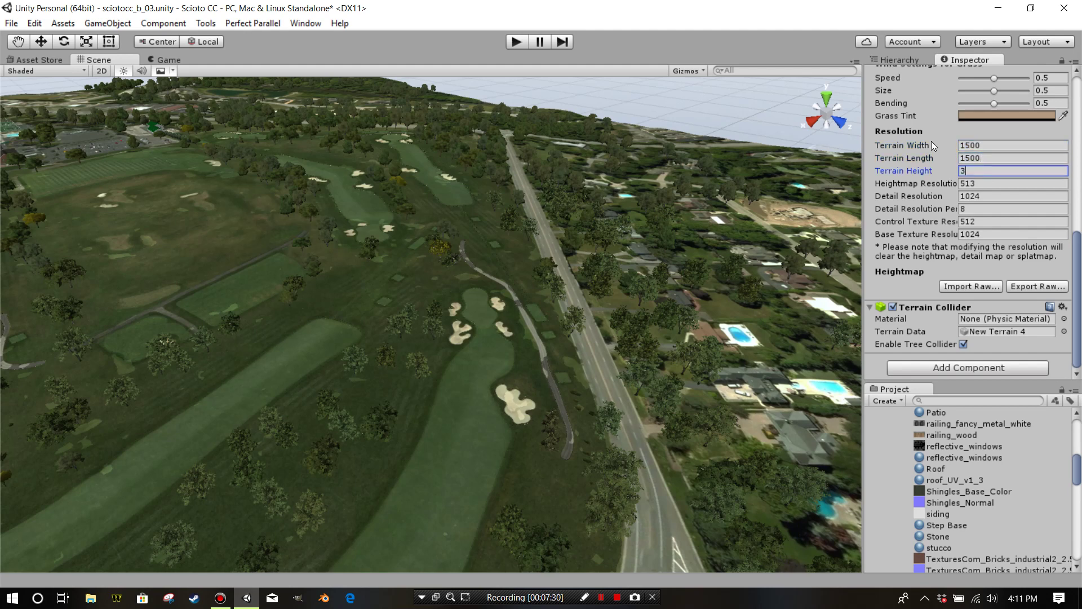
pyautogui.write('8.391')
# Import secondary_512.raw from the Assets Terrain Backup folder as OuterTerrain's heightmap, with 16-bit depth, 513 × 513 resolution and Windows byte order
pyautogui.click(965, 286)
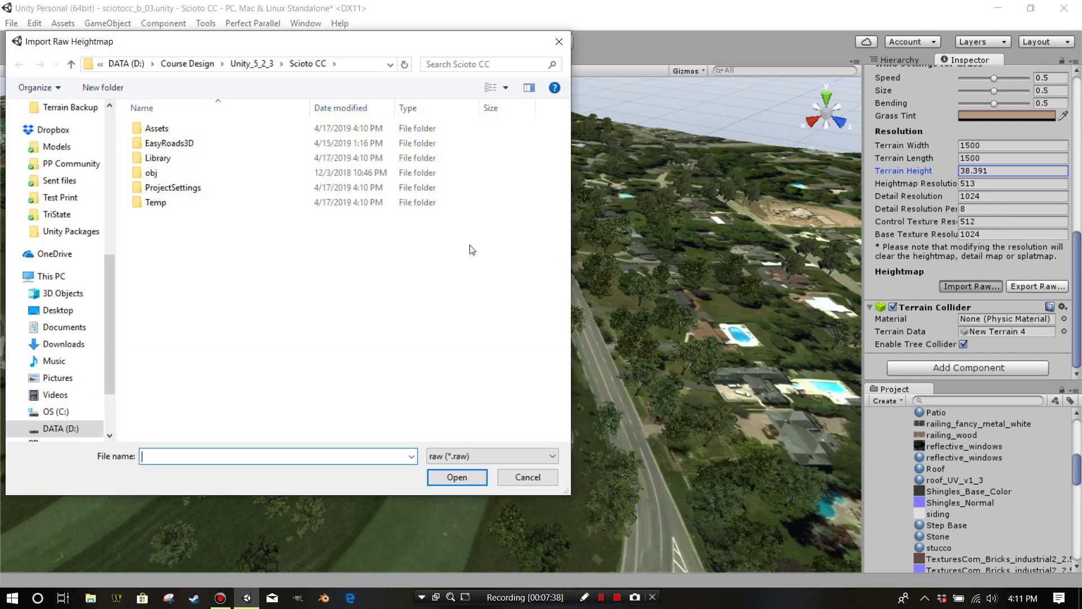
pyautogui.doubleClick(158, 128)
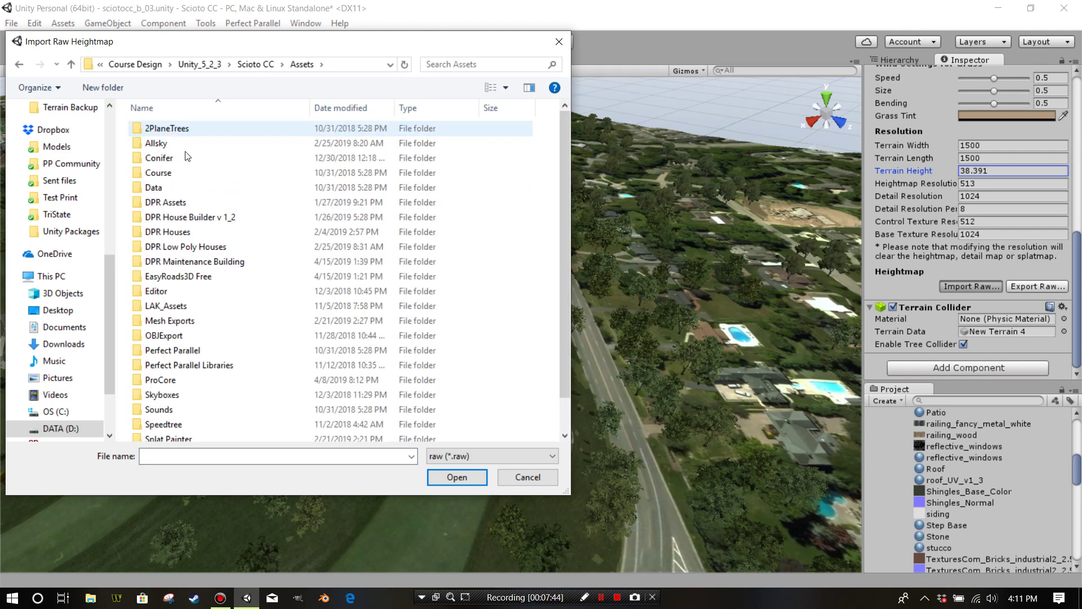
pyautogui.scroll(-1, 169, 284)
pyautogui.doubleClick(175, 433)
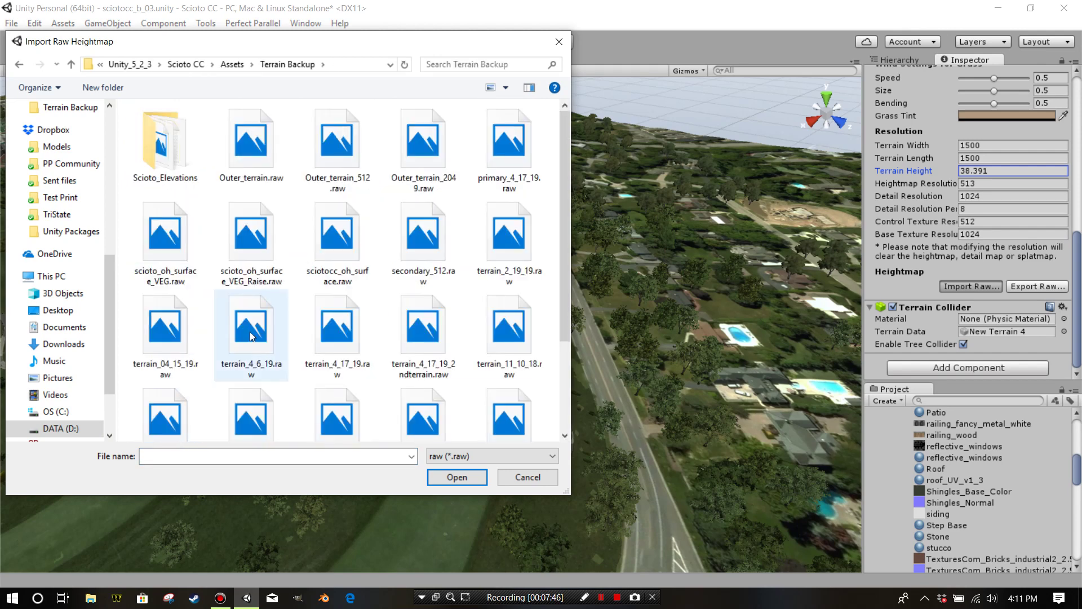
pyautogui.click(390, 242)
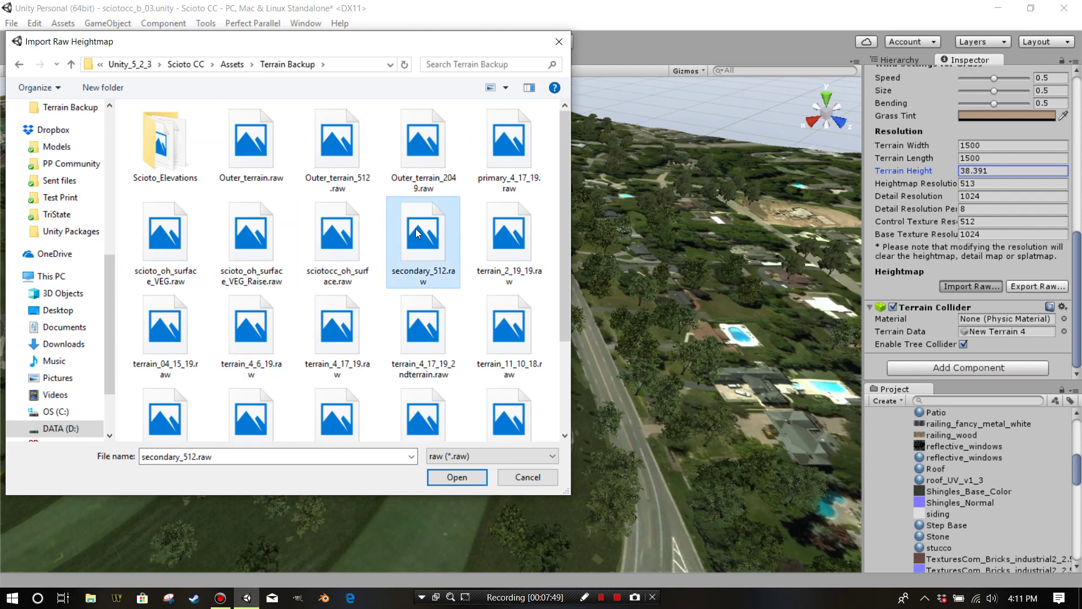
pyautogui.click(456, 477)
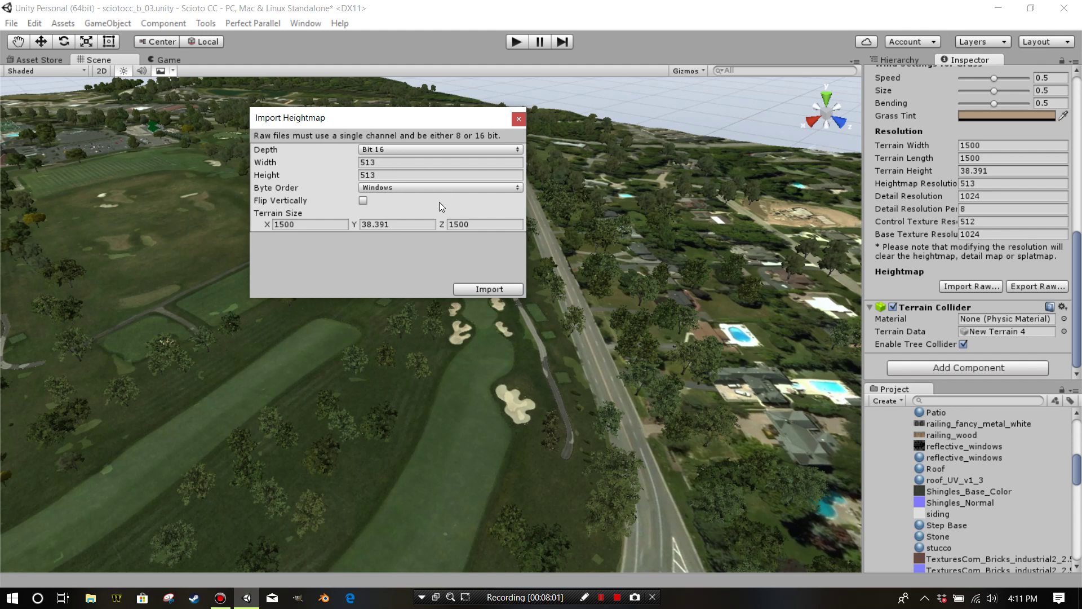
pyautogui.click(478, 288)
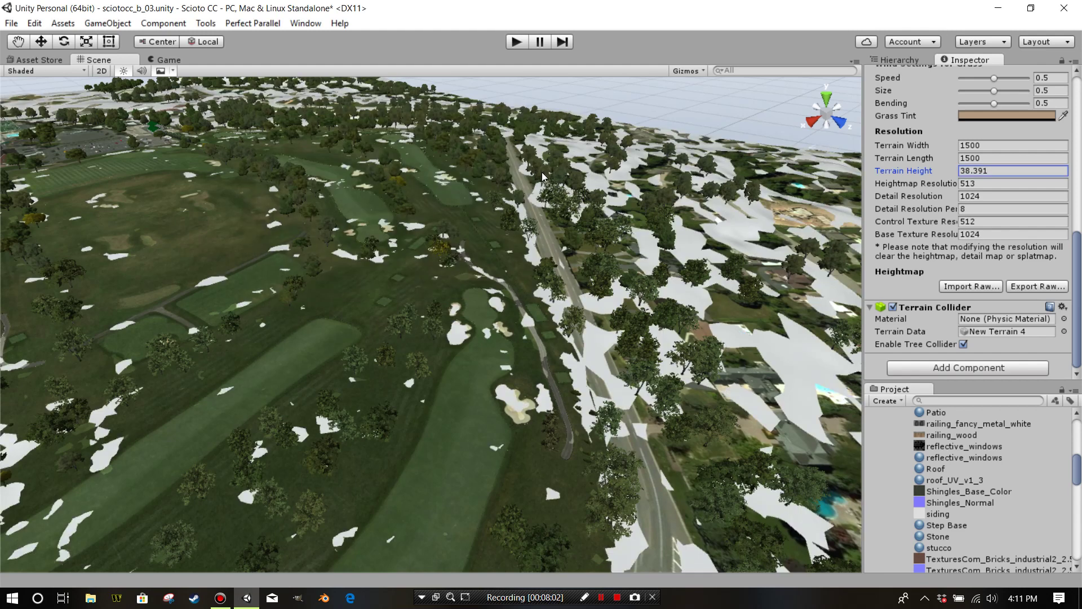
# Turn off base terrain drawing for the original Terrain object
pyautogui.scroll(10, 976, 129)
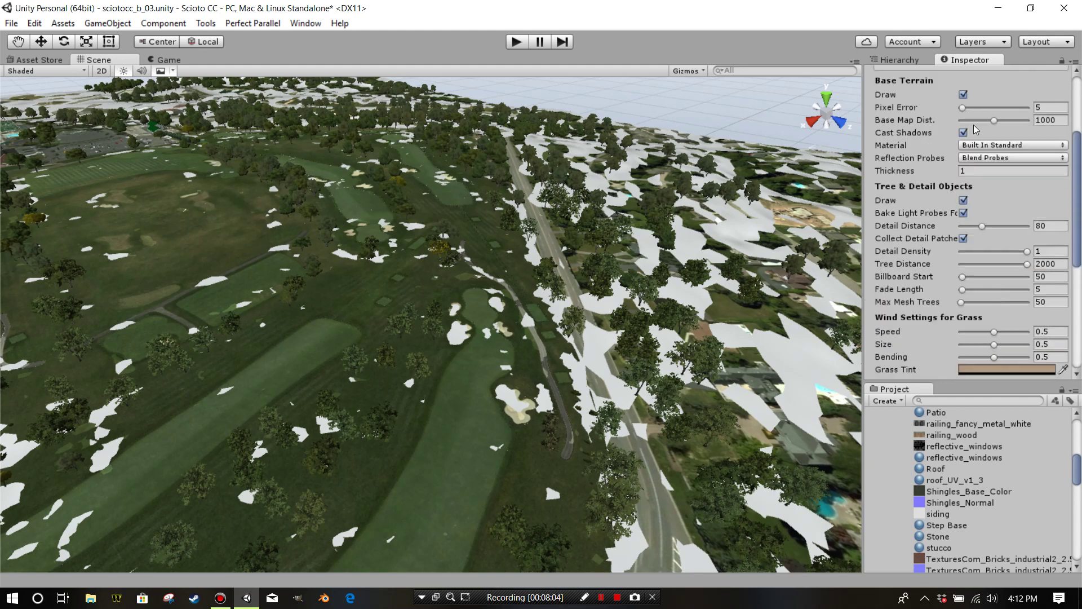
pyautogui.click(900, 59)
pyautogui.click(904, 86)
pyautogui.click(971, 59)
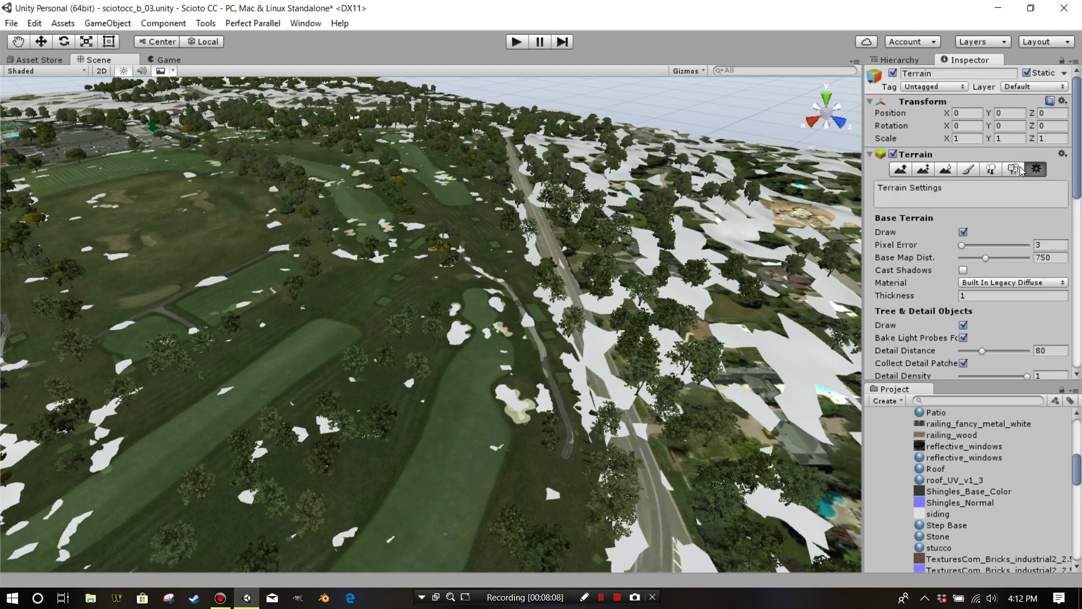
pyautogui.click(963, 232)
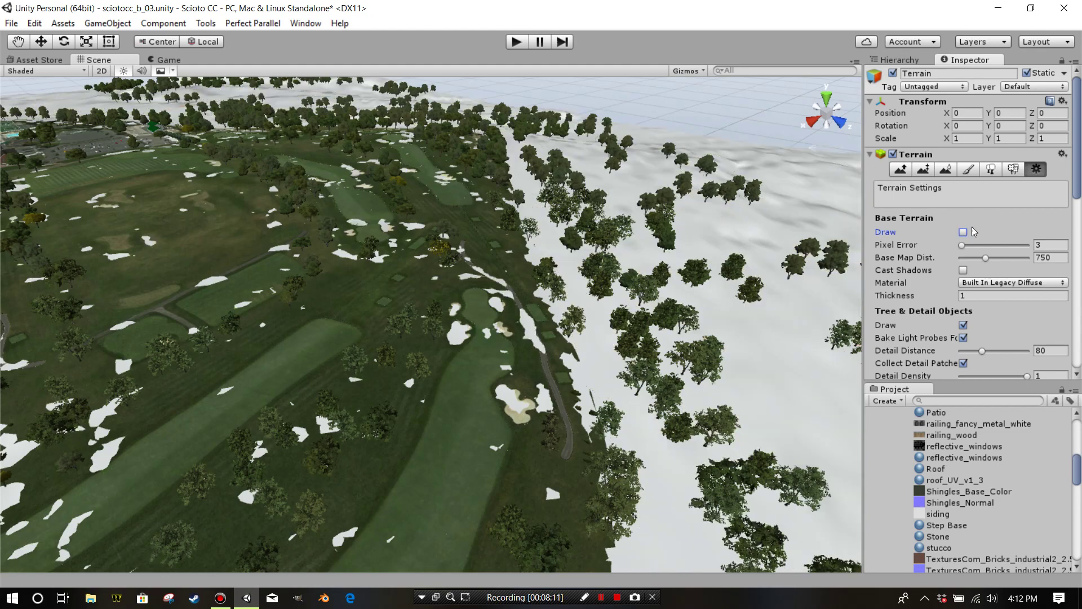
# Examine the imported outer terrain around the golf course and where it meets the course meshes
pyautogui.moveTo(798, 248); pyautogui.dragTo(592, 236, button='right')
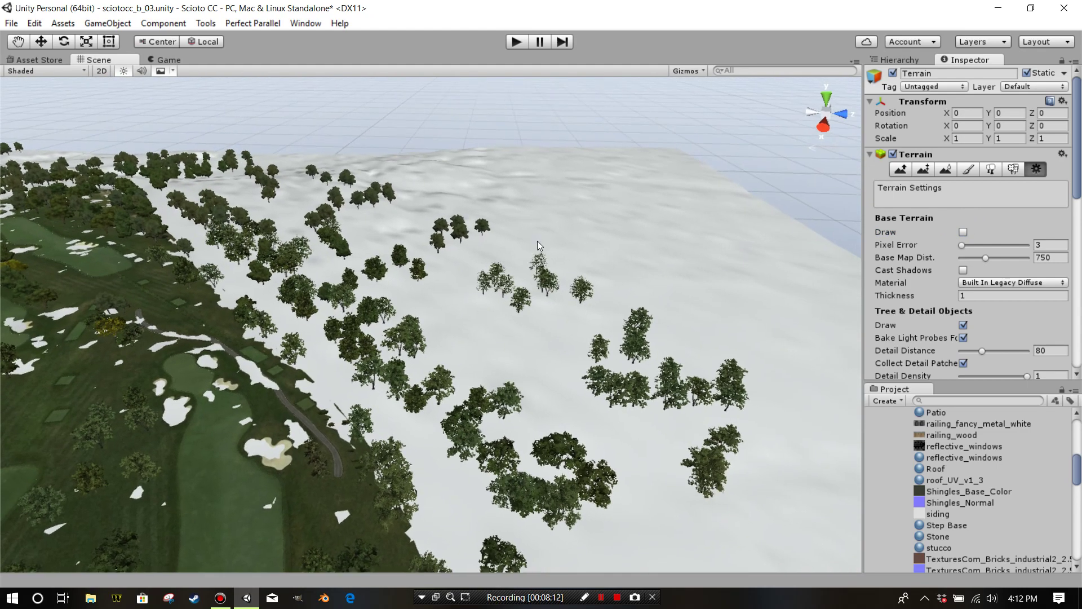
pyautogui.scroll(5, 594, 346)
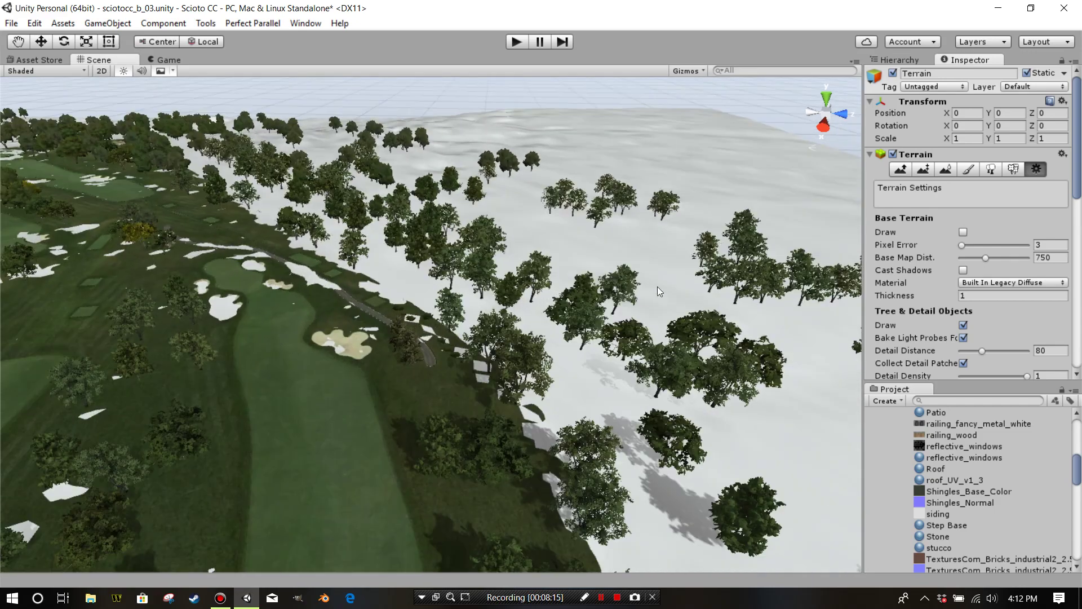
pyautogui.moveTo(657, 287); pyautogui.dragTo(610, 288, button='right')
pyautogui.moveTo(619, 357); pyautogui.dragTo(684, 363, button='right')
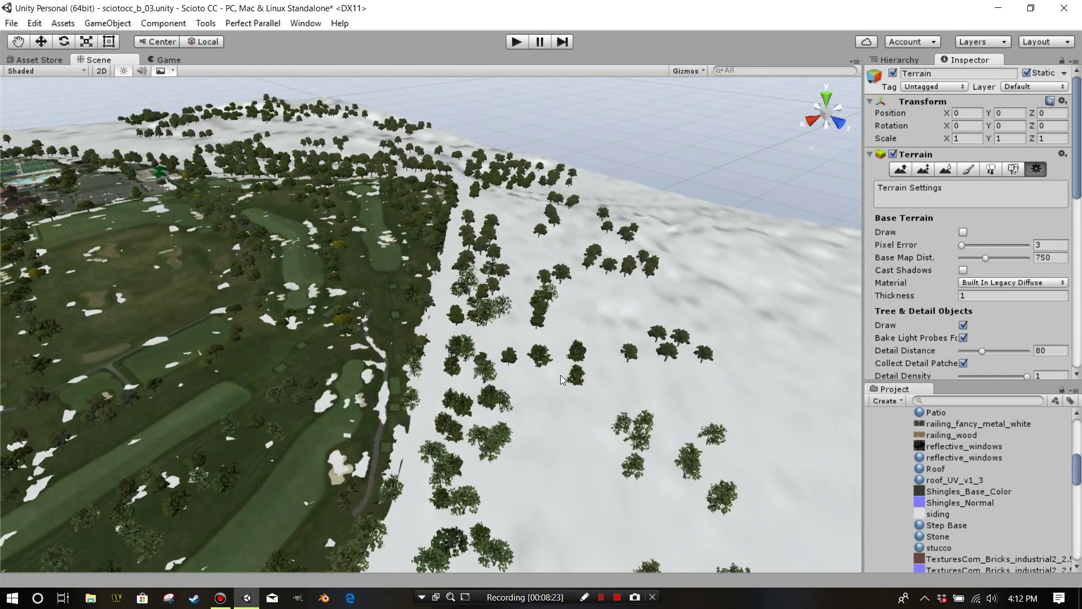
pyautogui.scroll(-5, 697, 361)
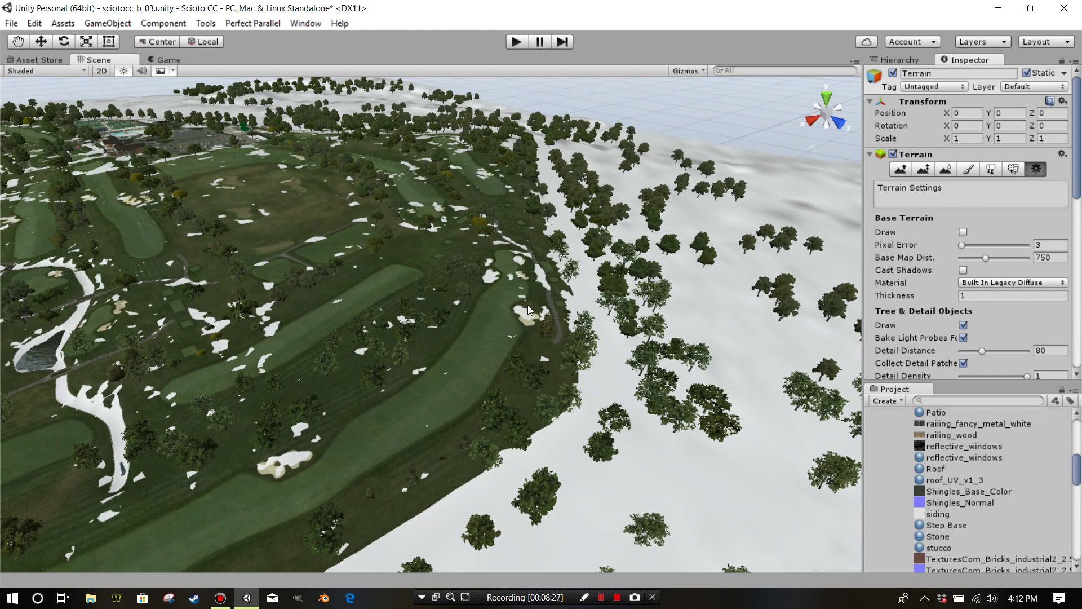
pyautogui.scroll(5, 477, 345)
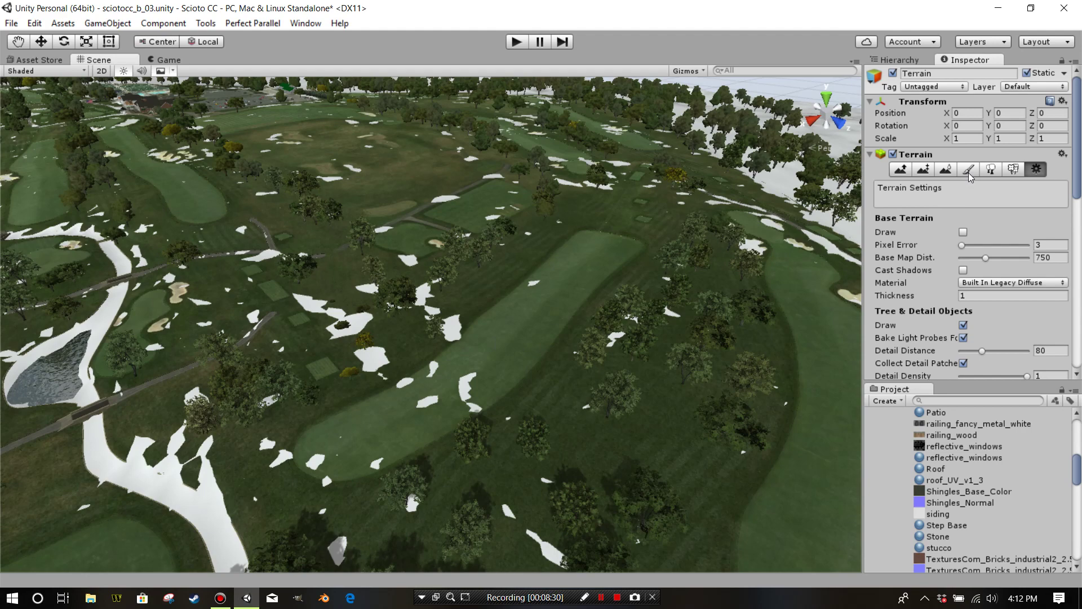
pyautogui.moveTo(670, 300); pyautogui.dragTo(651, 307, button='middle')
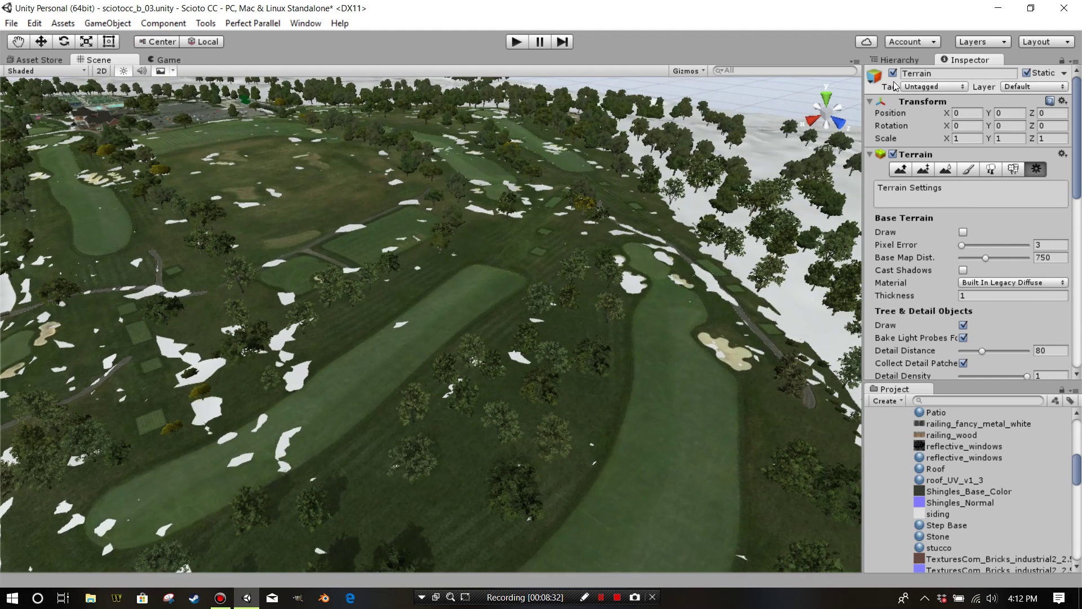
# Select OuterTerrain and inspect its surface against the course meshes around the fairways, bunkers and boundary trees
pyautogui.click(908, 62)
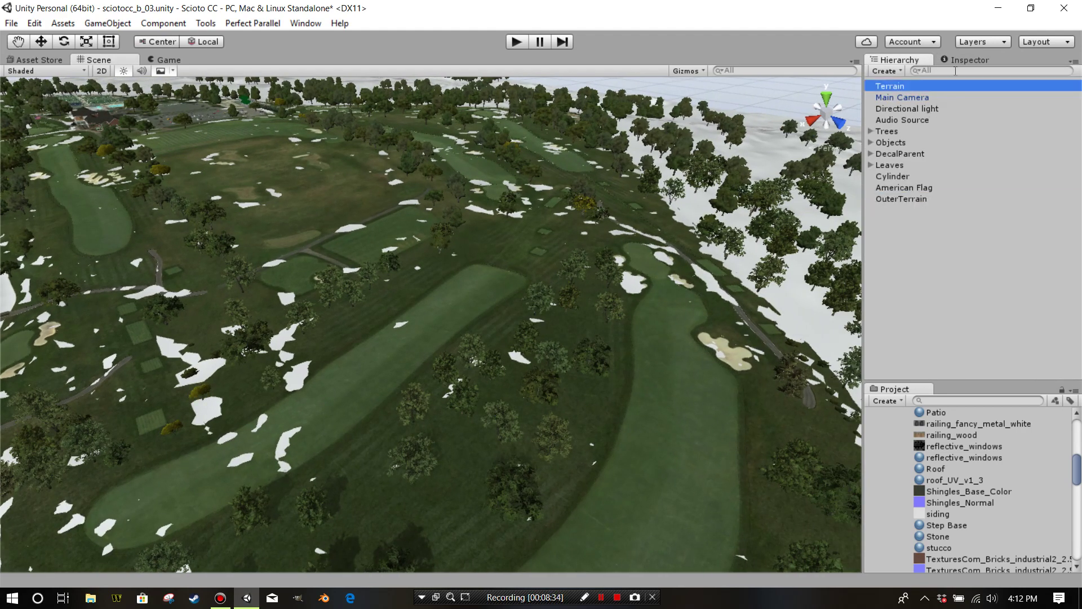
pyautogui.click(898, 199)
pyautogui.click(970, 60)
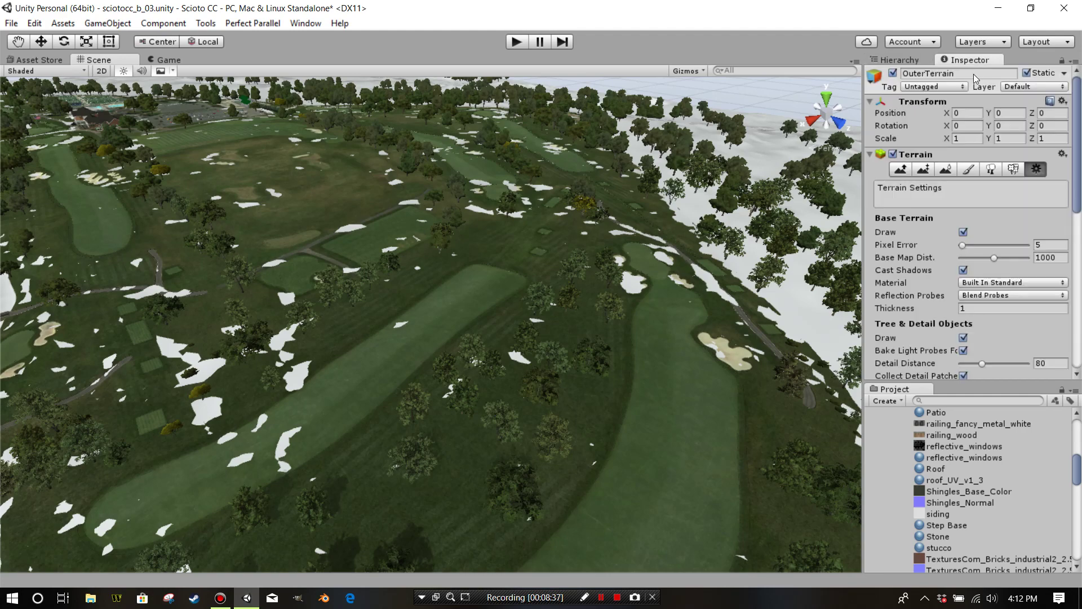
pyautogui.moveTo(573, 317); pyautogui.dragTo(946, 252, button='middle')
pyautogui.moveTo(710, 302); pyautogui.dragTo(825, 247, button='middle')
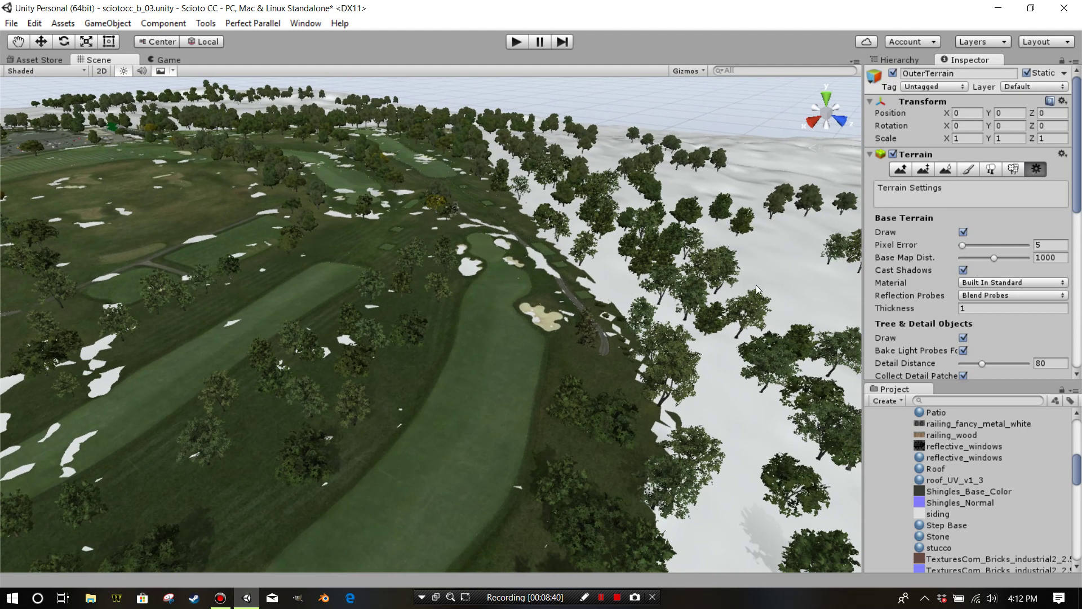
pyautogui.moveTo(609, 313); pyautogui.dragTo(632, 242, button='right')
pyautogui.moveTo(655, 299); pyautogui.dragTo(688, 218, button='middle')
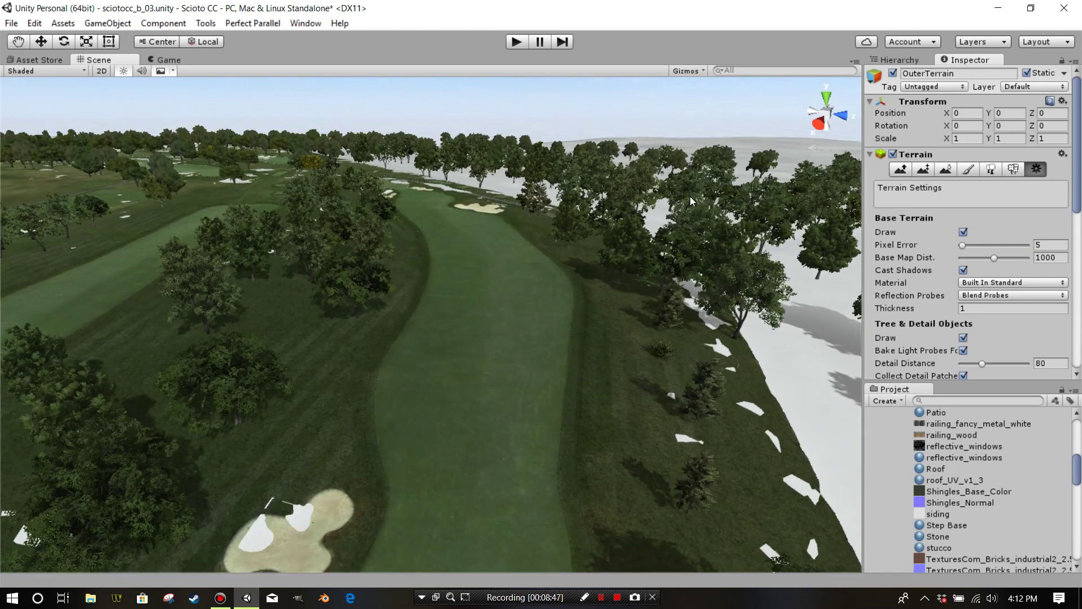
pyautogui.scroll(-2, 711, 218)
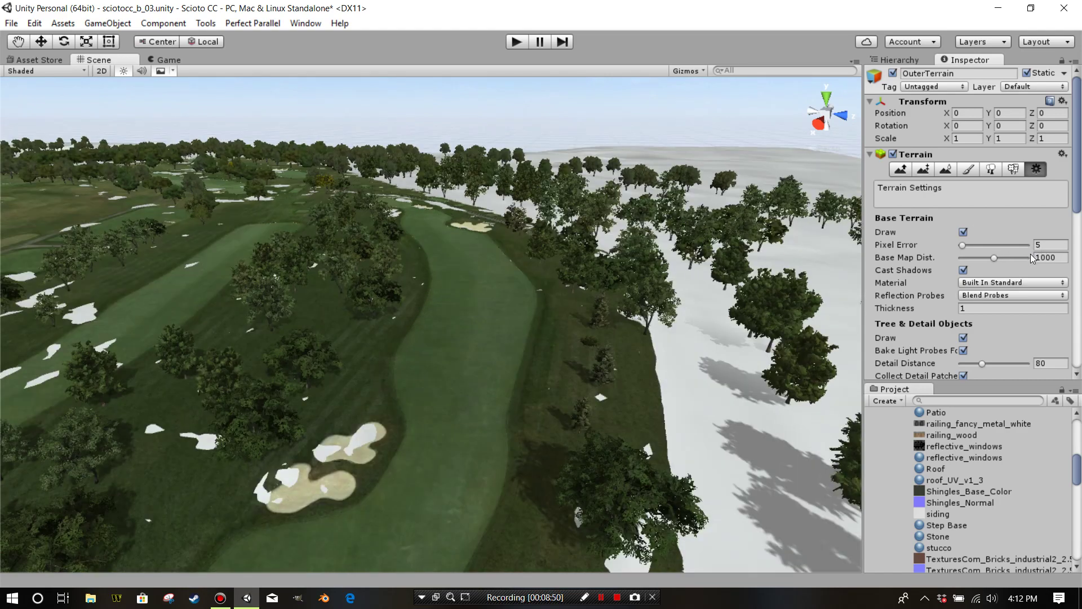
pyautogui.moveTo(690, 297); pyautogui.dragTo(684, 312, button='middle')
pyautogui.scroll(2, 684, 312)
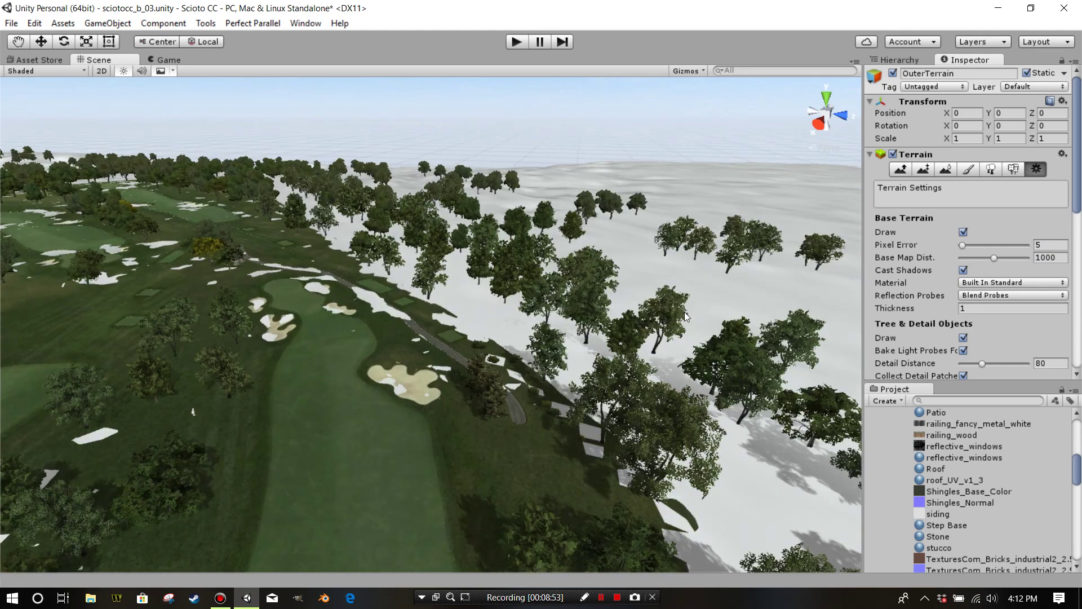
pyautogui.scroll(1, 695, 259)
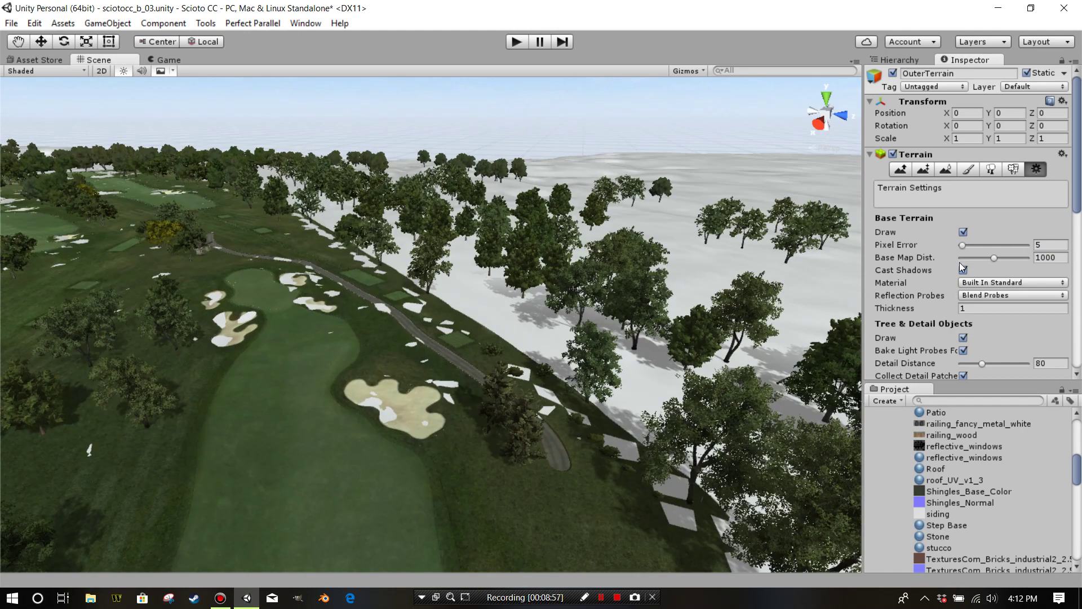
pyautogui.moveTo(725, 308); pyautogui.dragTo(633, 321, button='right')
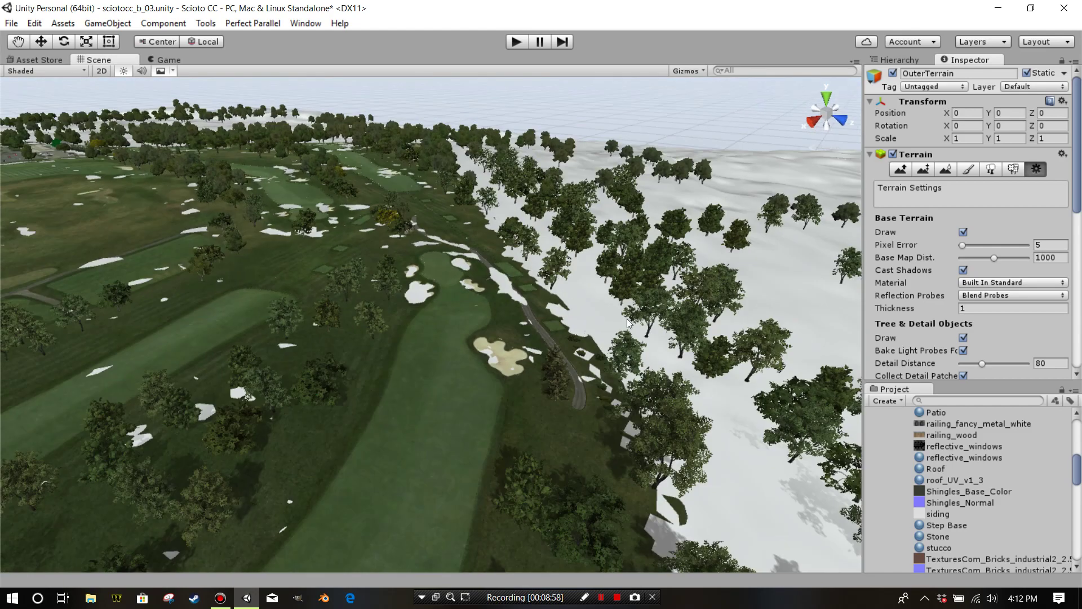
pyautogui.scroll(2, 611, 323)
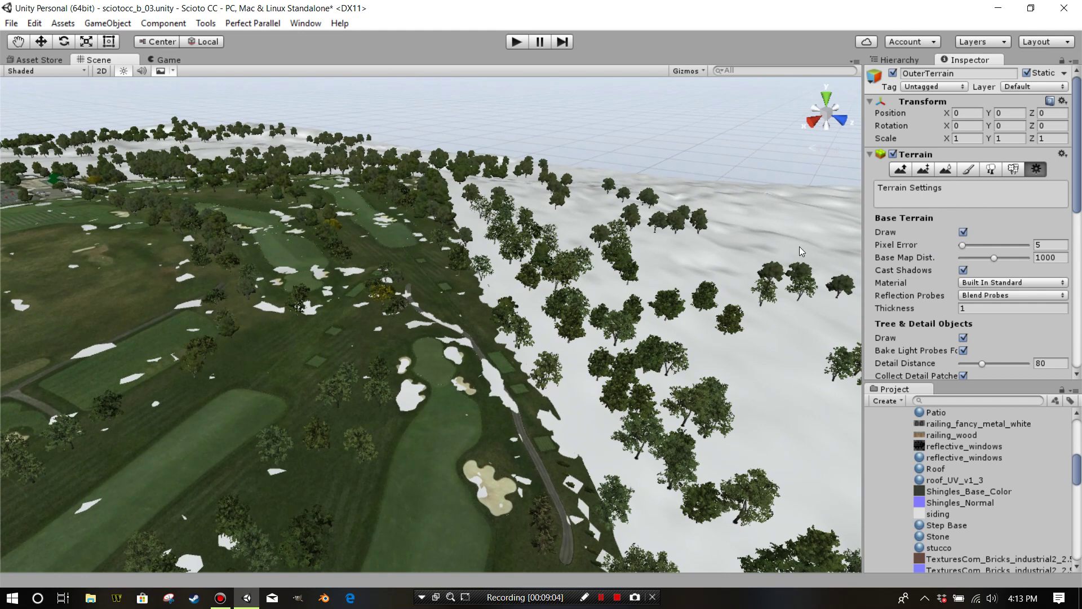
# Add the LightBlue texture to OuterTerrain as its terrain texture, with a size of 15 by 15
pyautogui.click(968, 169)
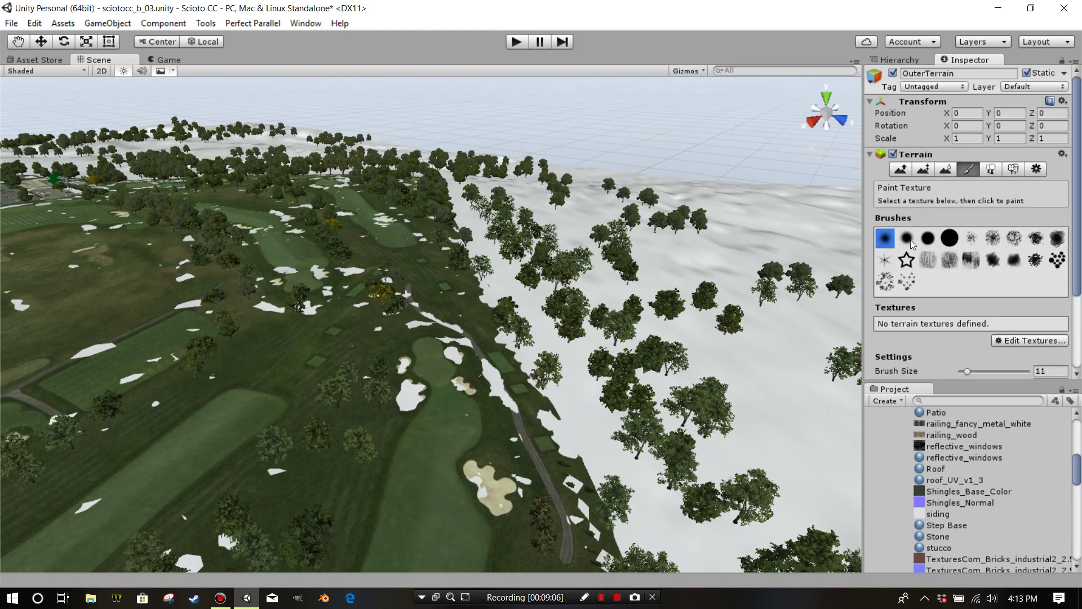
pyautogui.click(1010, 342)
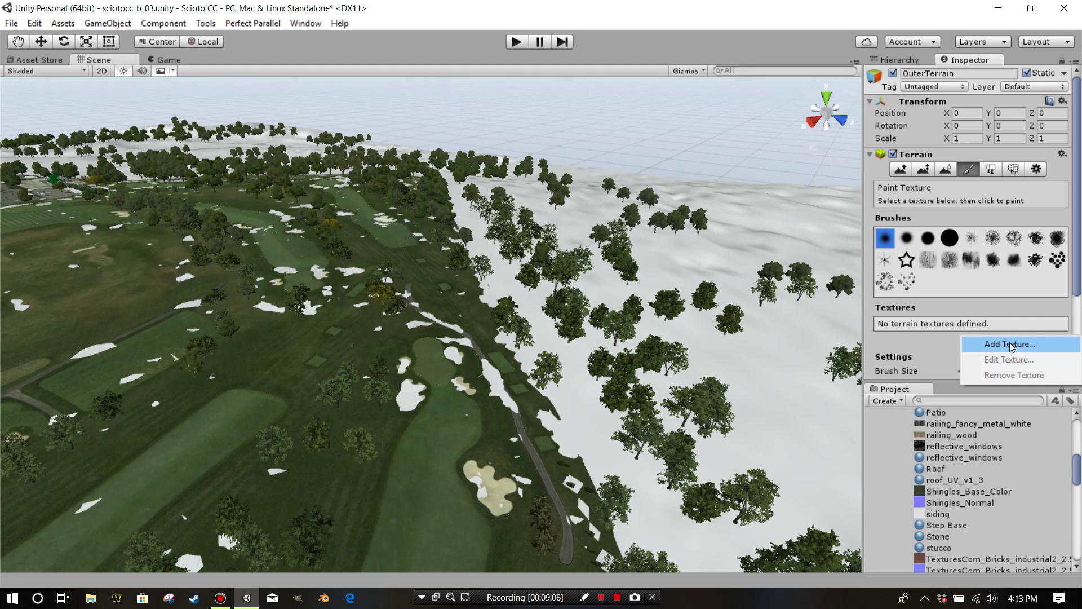
pyautogui.click(1010, 345)
pyautogui.click(658, 205)
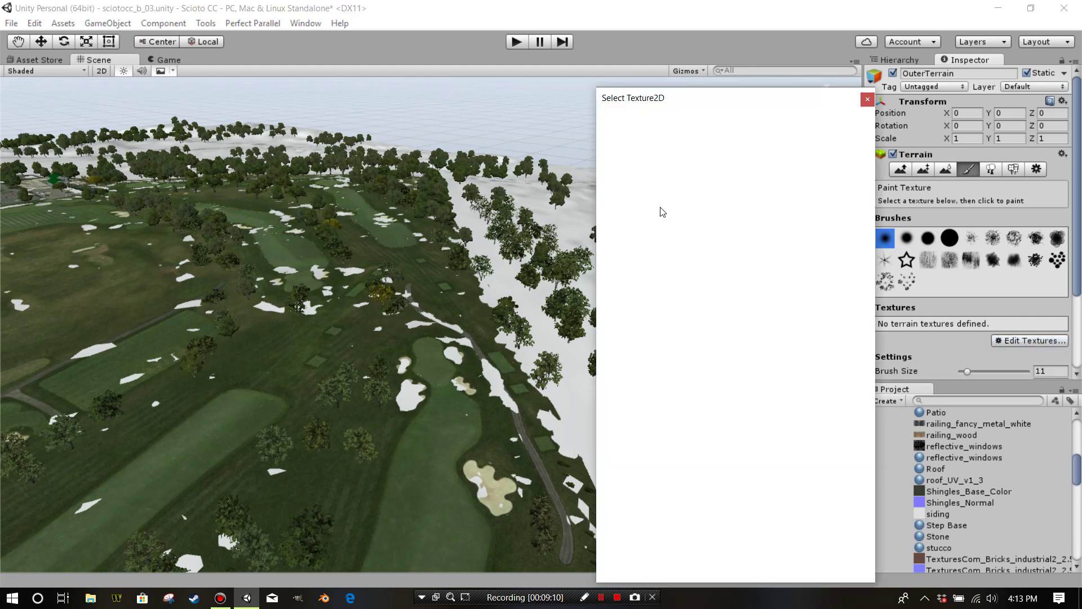
pyautogui.write('blue')
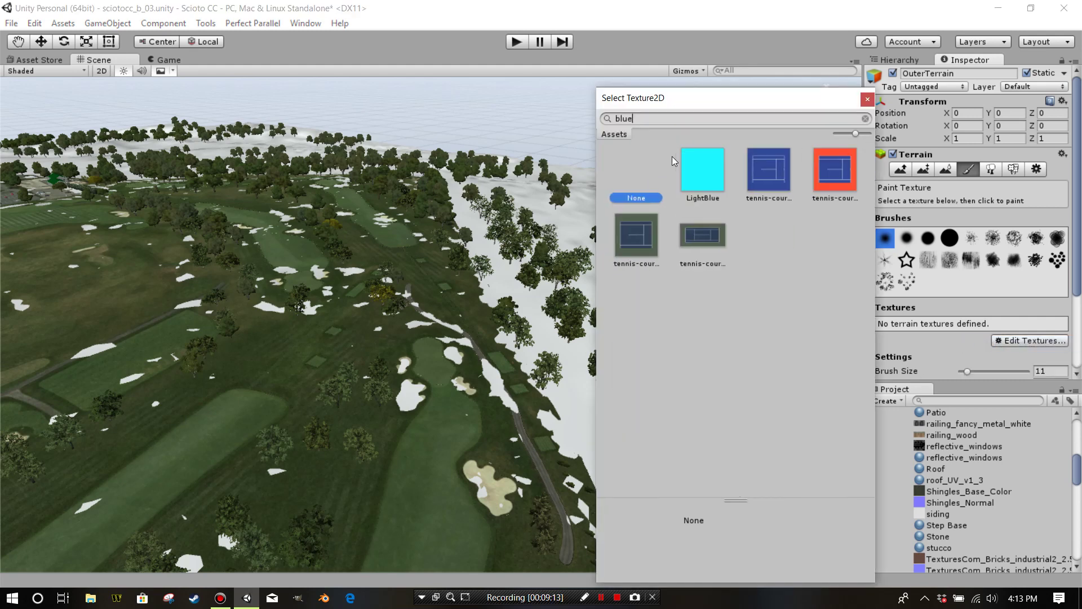
pyautogui.click(695, 183)
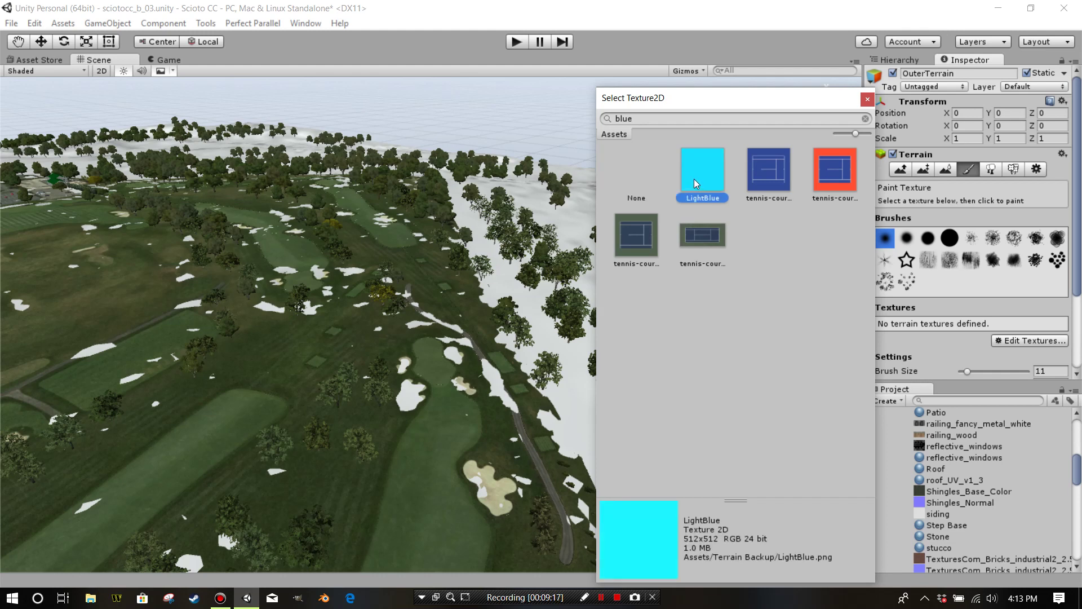
pyautogui.doubleClick(702, 178)
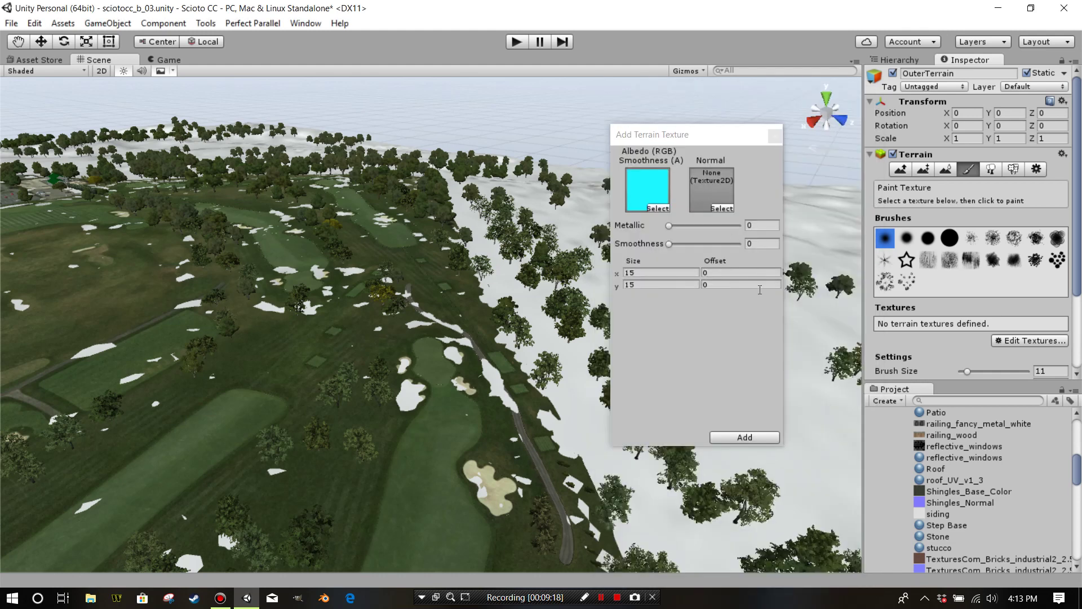
pyautogui.click(744, 437)
# Examine where the textured OuterTerrain overlaps the course meshes across the fairways, the creek and the outer edge
pyautogui.keyDown('alt'); pyautogui.moveTo(741, 337); pyautogui.dragTo(437, 377); pyautogui.keyUp('alt')
pyautogui.moveTo(467, 317); pyautogui.dragTo(545, 256, button='middle')
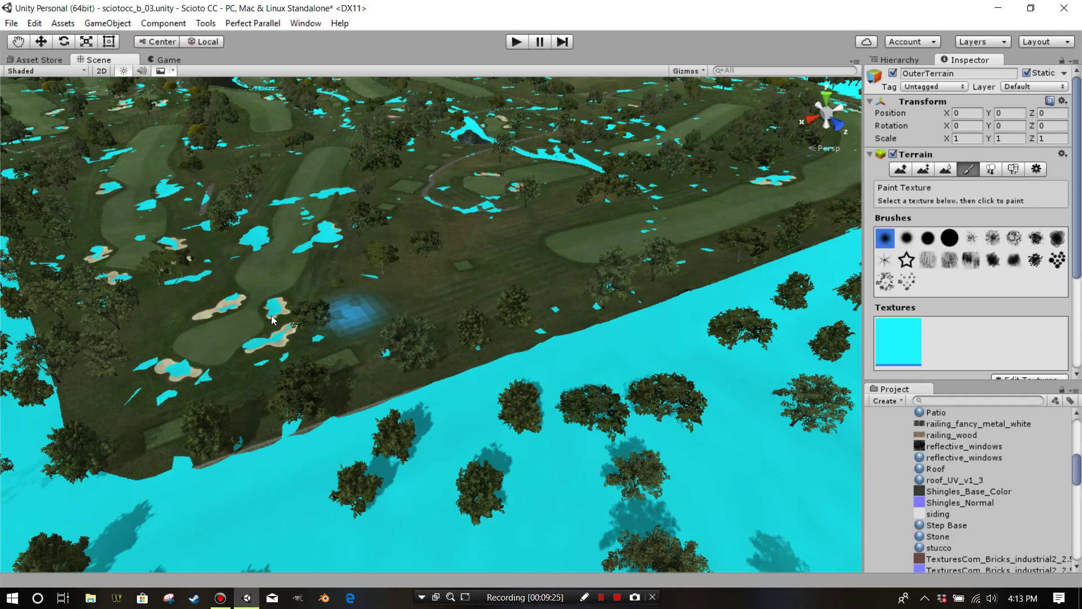
pyautogui.scroll(-5, 539, 211)
pyautogui.scroll(10, 441, 309)
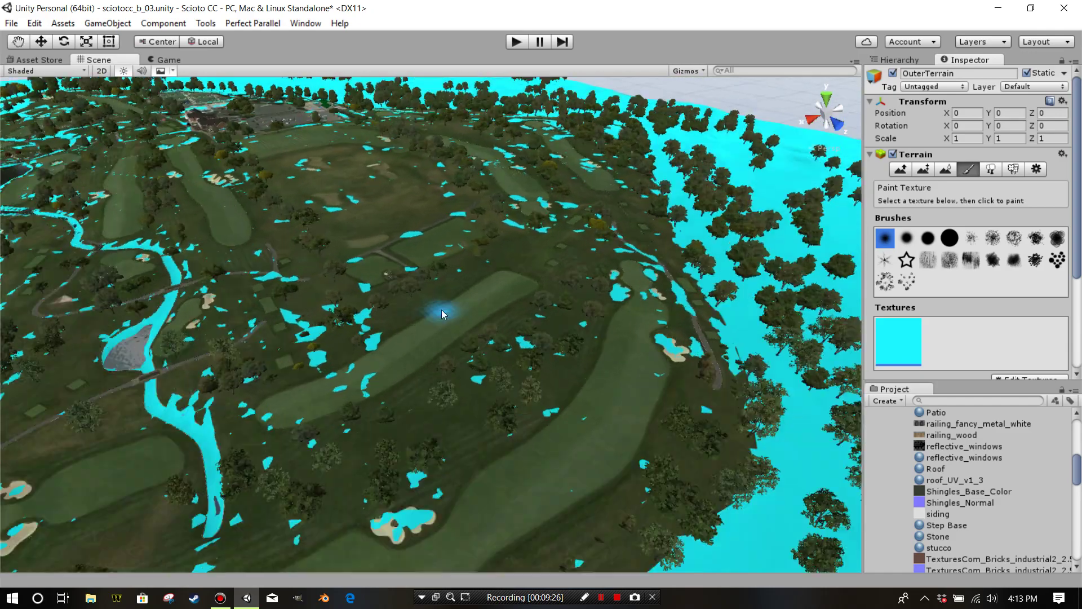
pyautogui.scroll(-10, 507, 275)
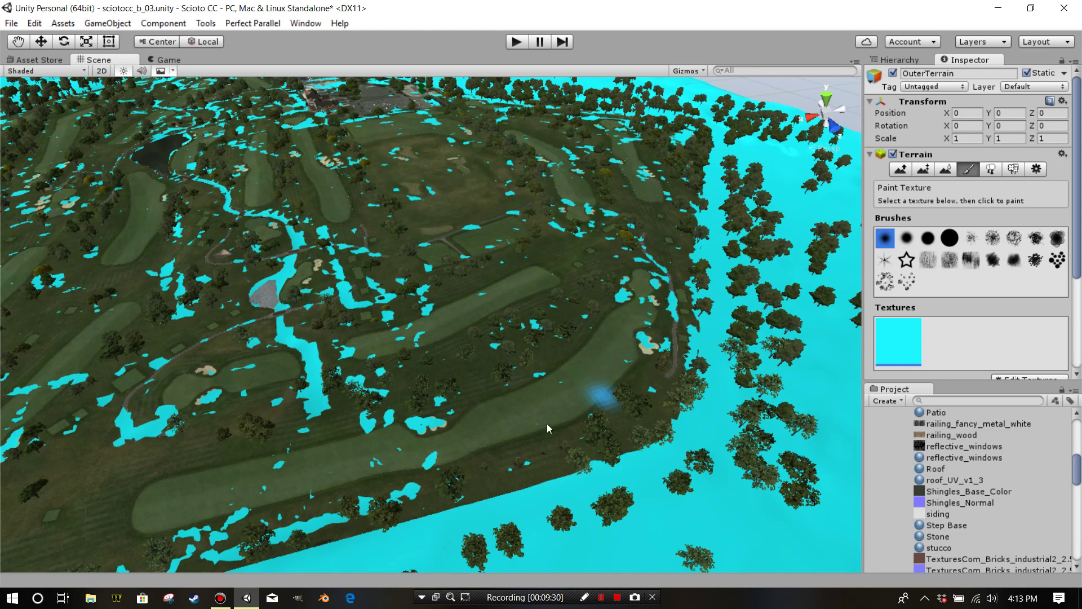
pyautogui.scroll(8, 461, 400)
pyautogui.moveTo(533, 326)
pyautogui.keyDown('alt'); pyautogui.mouseDown()
pyautogui.moveTo(640, 310)
pyautogui.moveTo(647, 263)
pyautogui.moveTo(570, 220)
pyautogui.moveTo(581, 217)
pyautogui.mouseUp(); pyautogui.keyUp('alt')
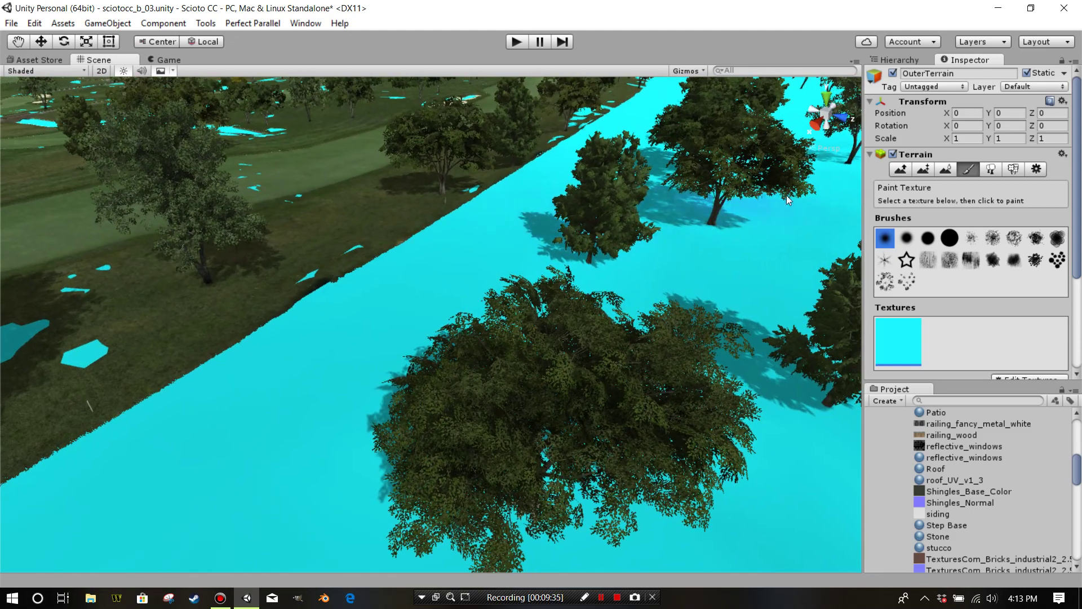
# Sample a target height from OuterTerrain beside the course boundary with the Paint Height tool
pyautogui.click(927, 170)
pyautogui.keyDown('shift'); pyautogui.click(400, 263); pyautogui.keyUp('shift')
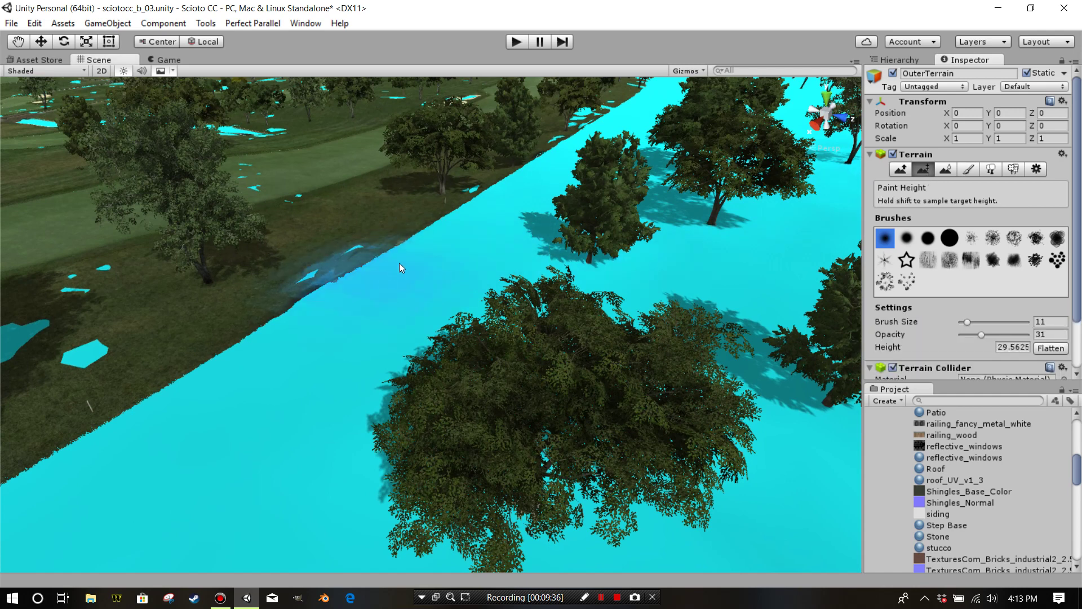
pyautogui.click(558, 205)
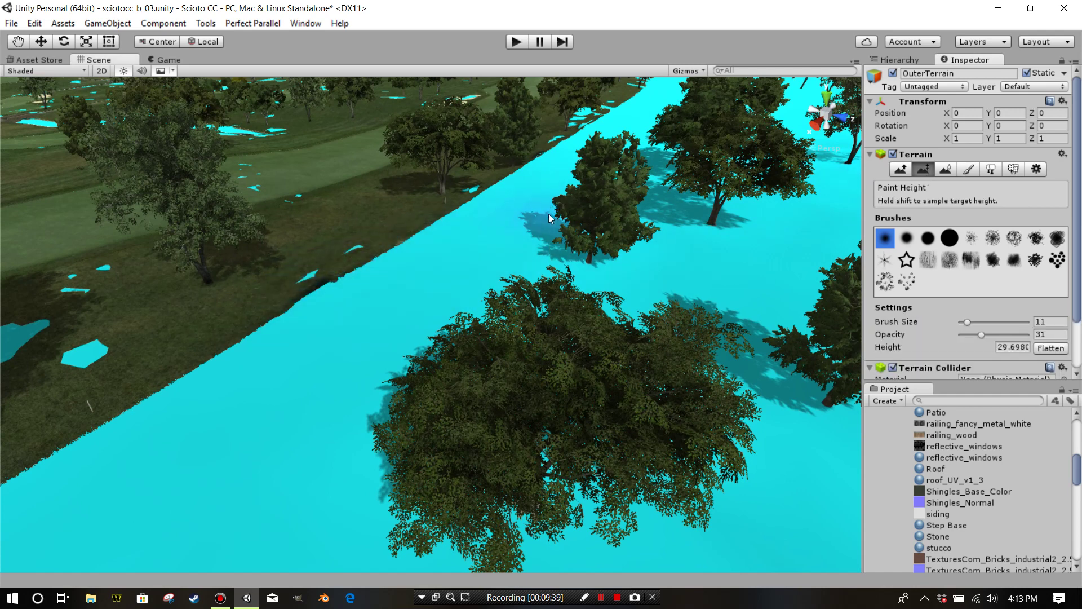
# Try to adjust the main Terrain with Raise/Lower Terrain, using the solid round brush at size 67 and opacity 64
pyautogui.click(900, 169)
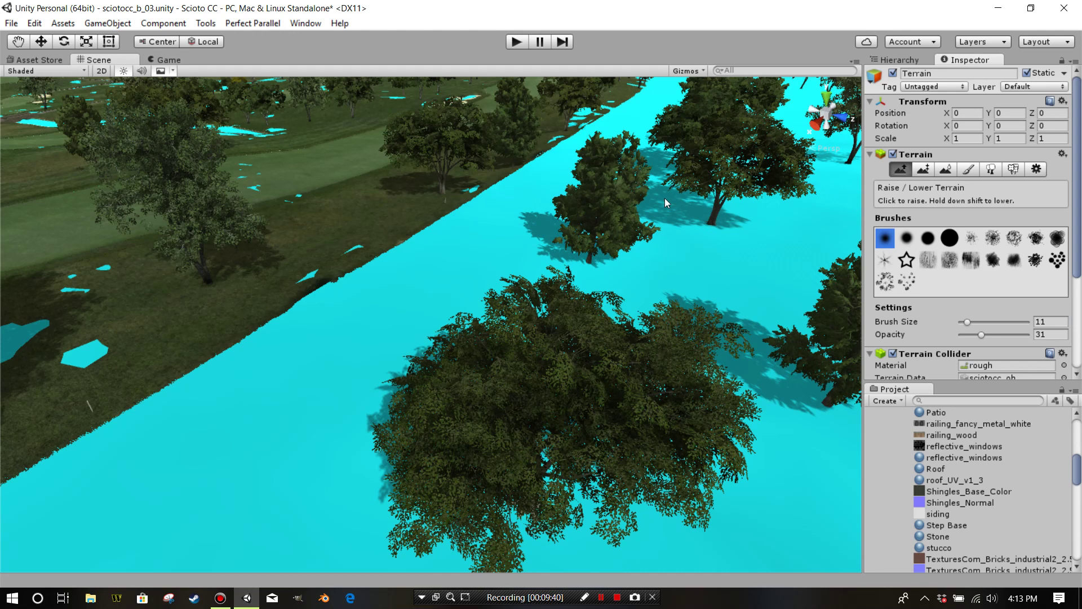
pyautogui.click(950, 241)
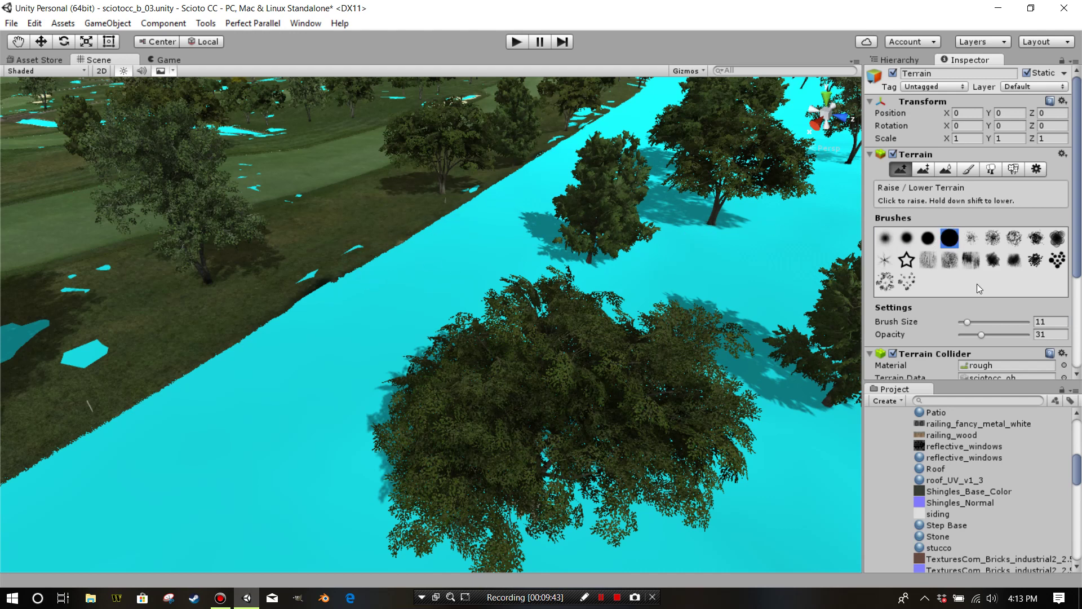
pyautogui.click(1003, 334)
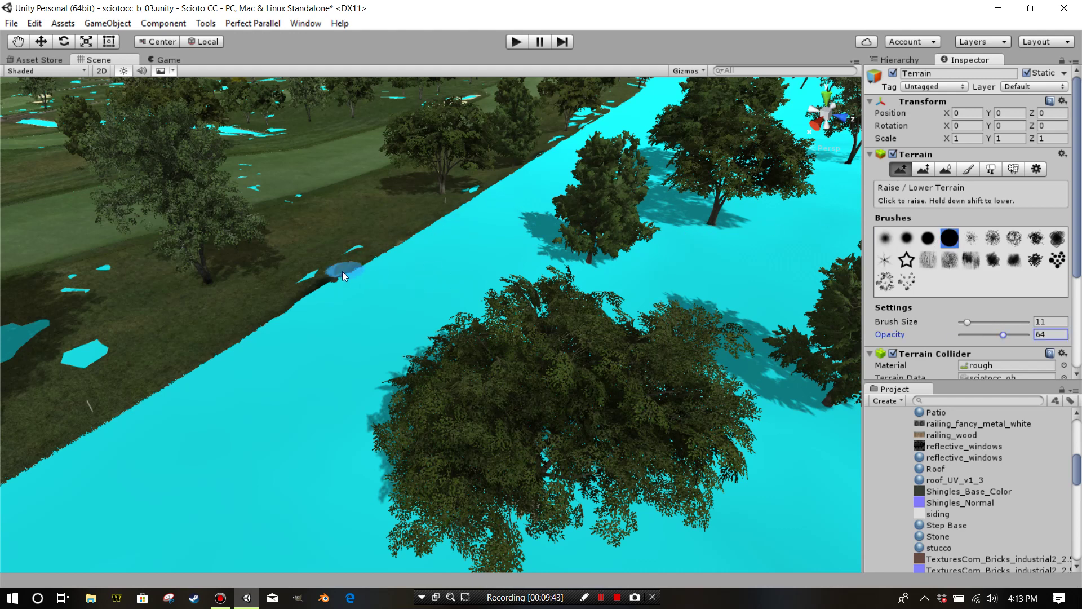
pyautogui.click(1006, 321)
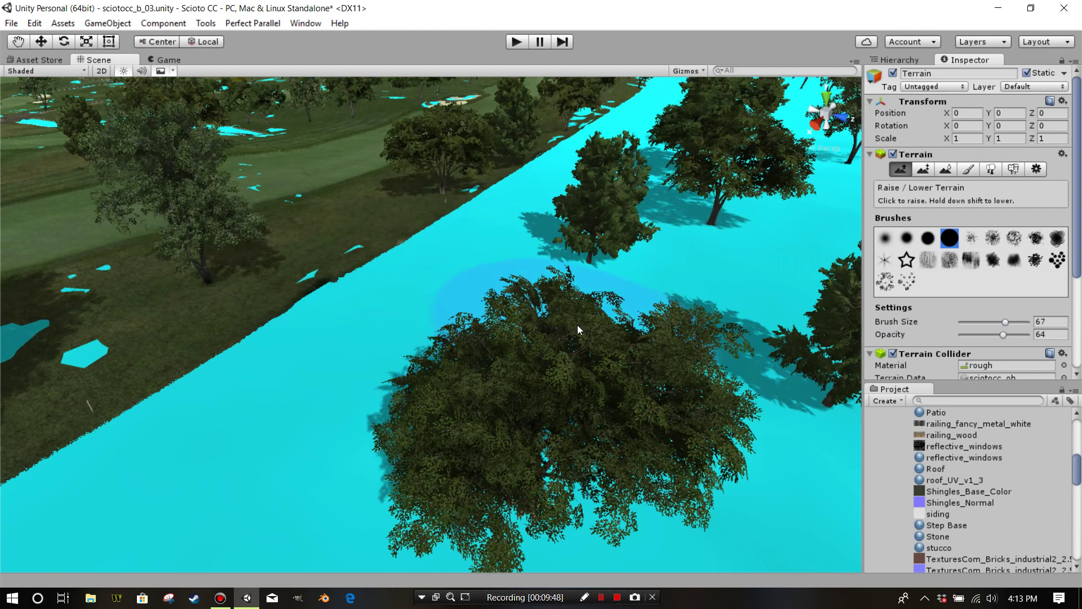
# Undo the last heightmap edit and check the ground along the course boundary
pyautogui.click(969, 171)
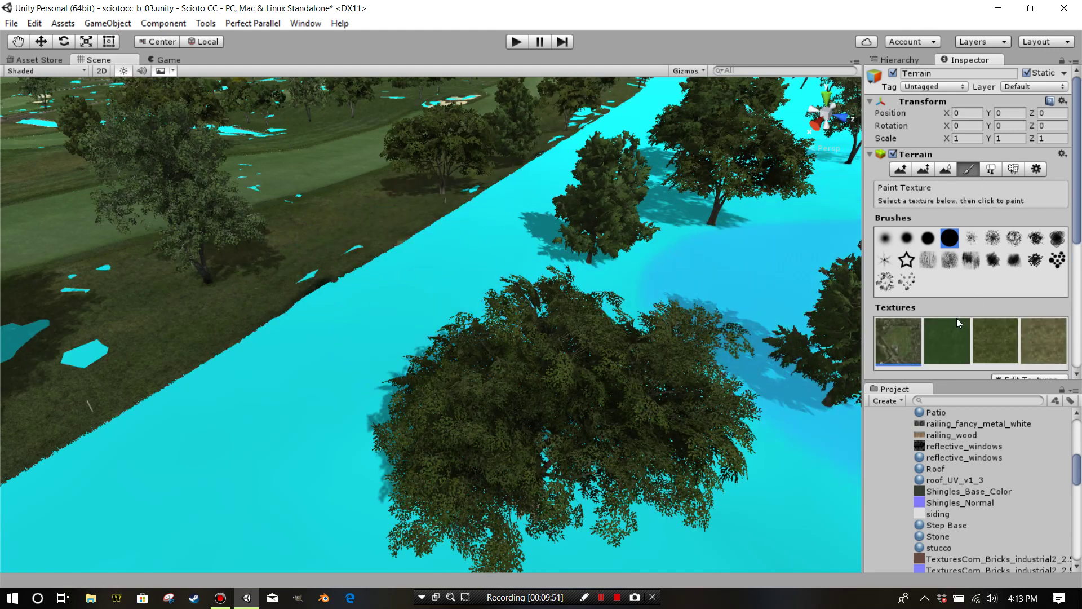
pyautogui.scroll(-3, 976, 296)
pyautogui.scroll(3, 973, 158)
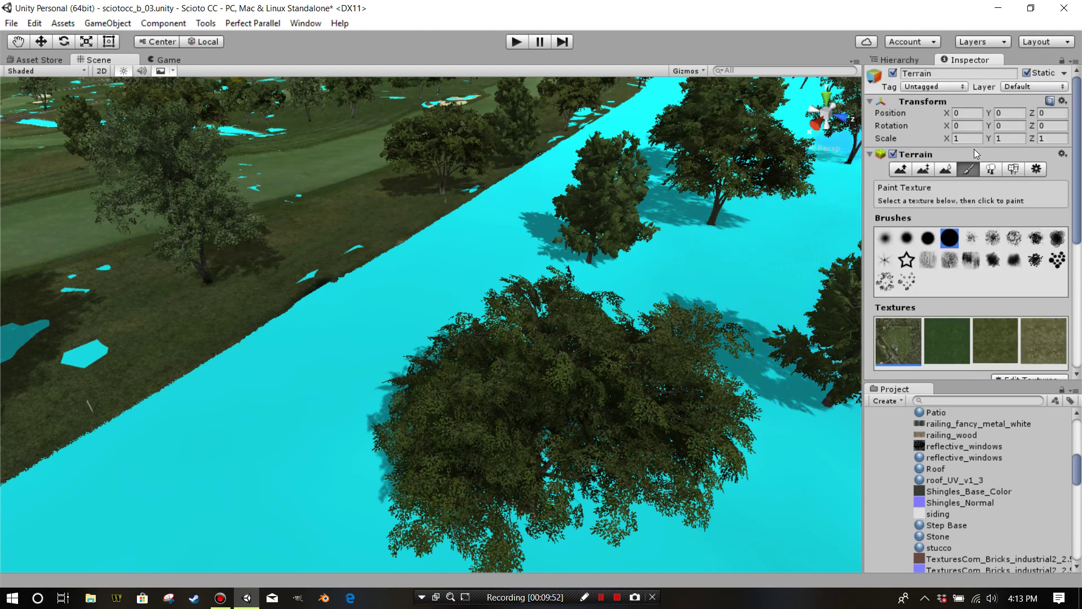
pyautogui.click(35, 23)
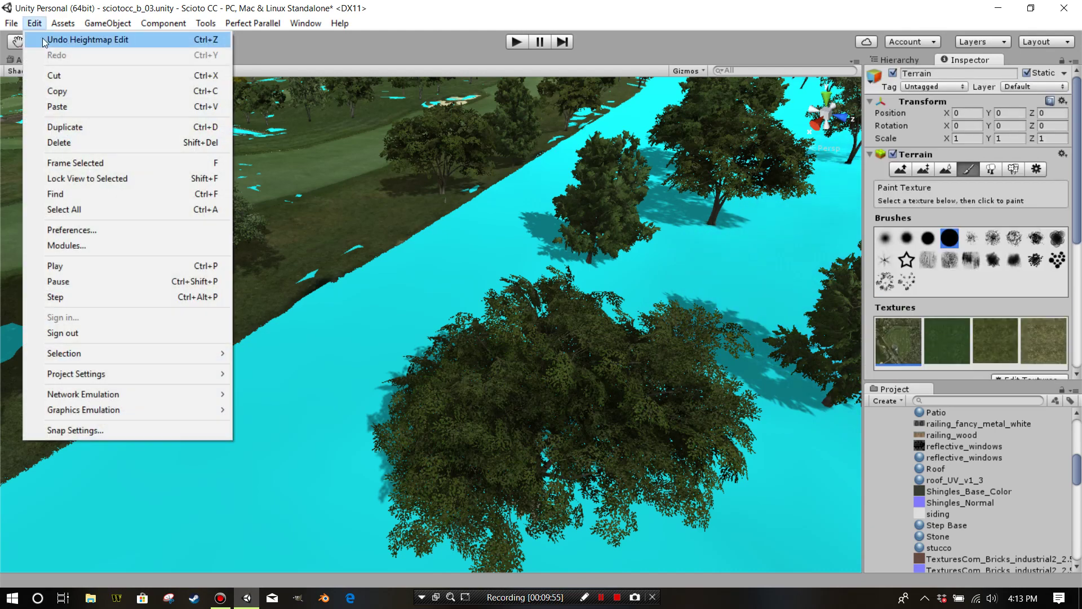
pyautogui.click(45, 39)
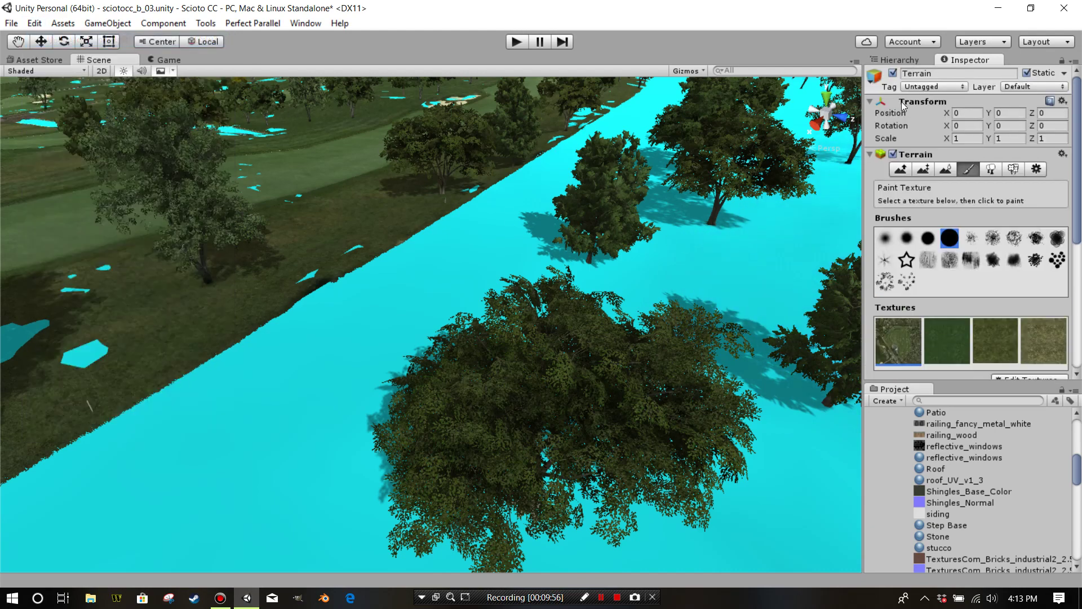
pyautogui.scroll(-4, 648, 164)
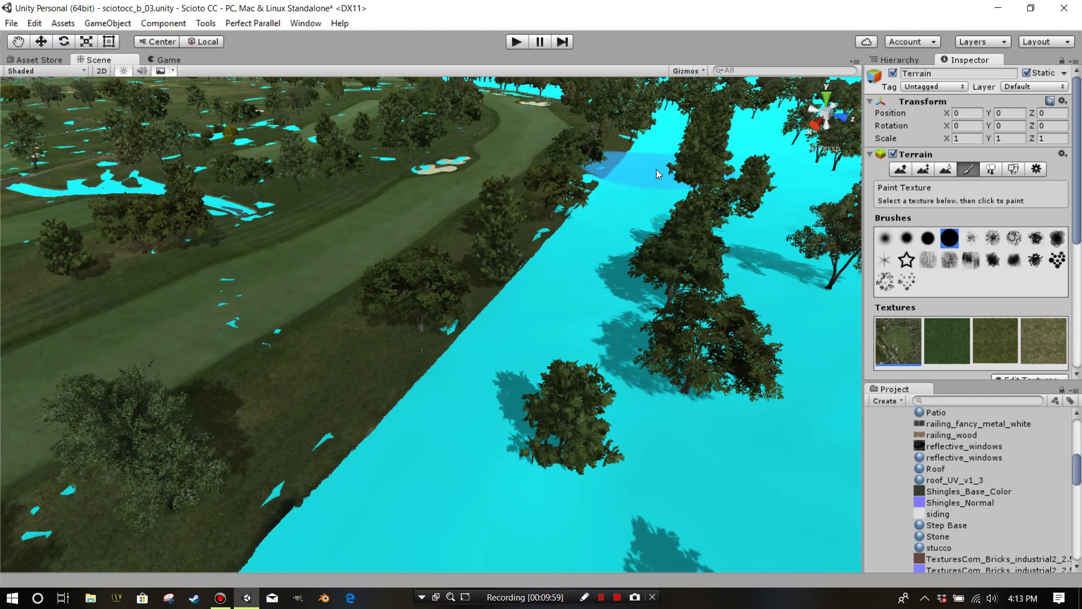
pyautogui.scroll(5, 659, 172)
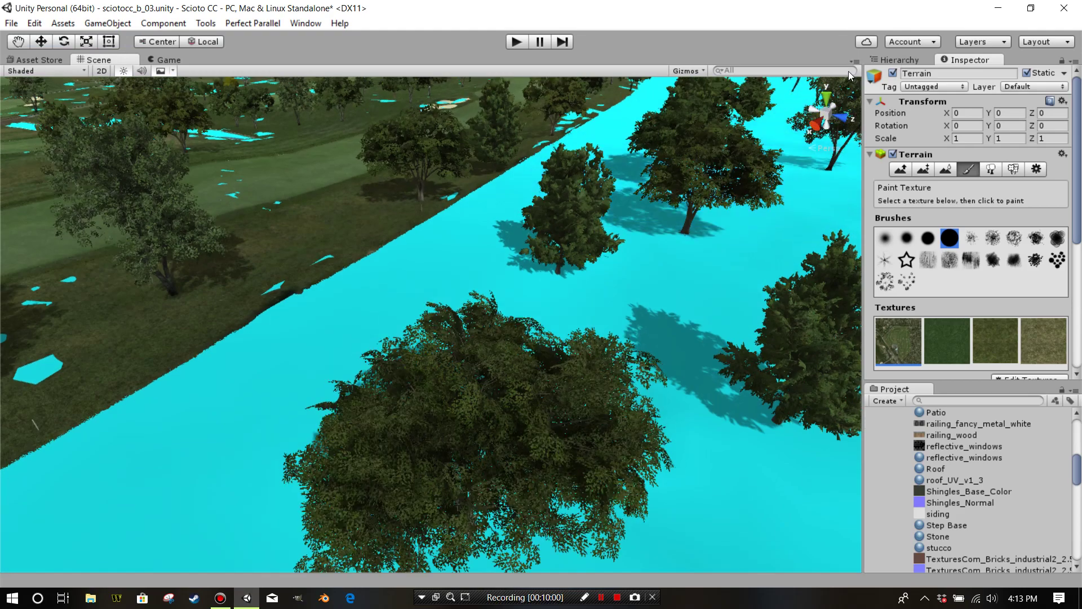
# Select OuterTerrain and activate its Raise/Lower Terrain tool
pyautogui.click(35, 23)
pyautogui.moveTo(63, 23)
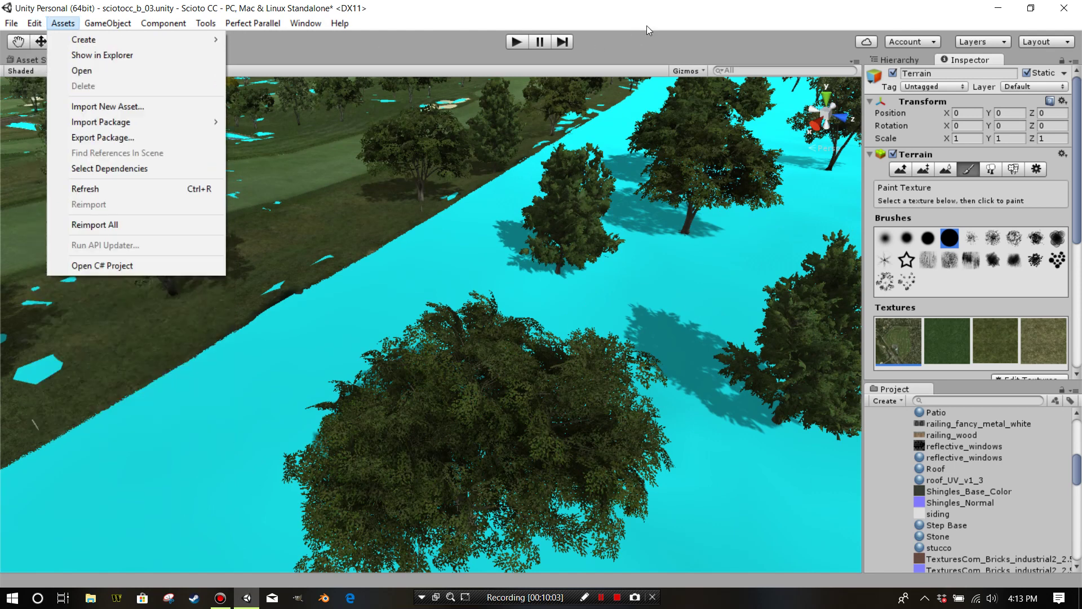
pyautogui.click(648, 31)
pyautogui.click(914, 62)
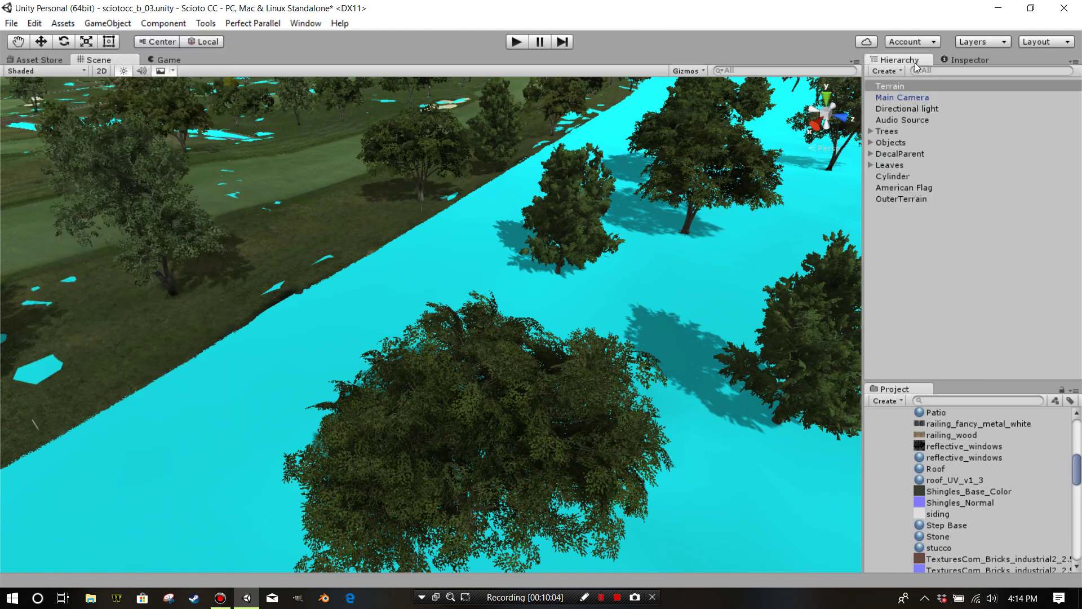
pyautogui.click(902, 199)
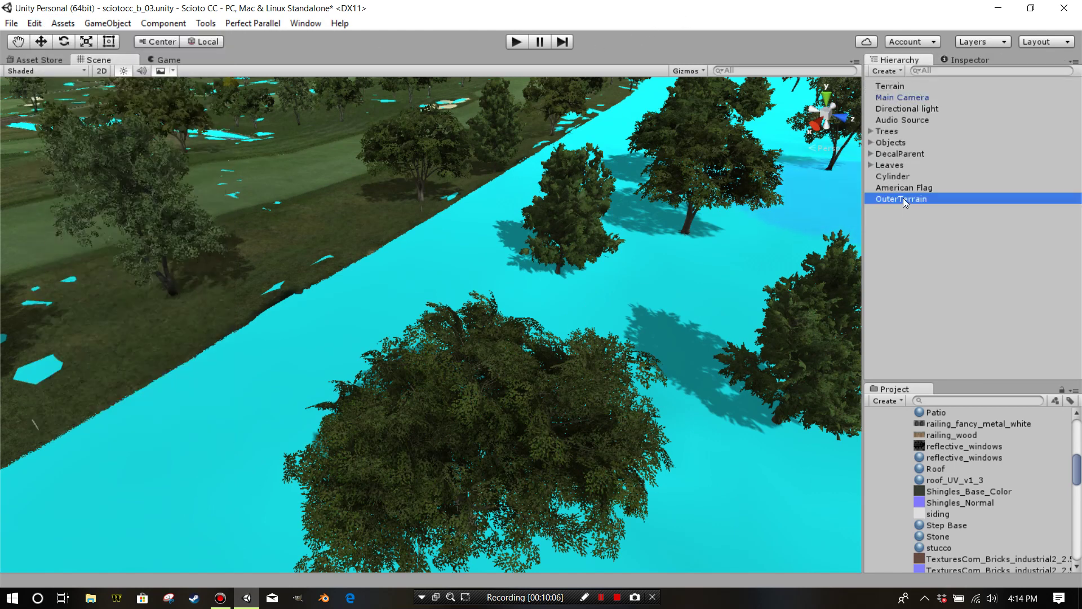
pyautogui.click(957, 63)
pyautogui.click(901, 169)
# Lower OuterTerrain along the course boundary with the soft brush at size 19, reducing the opacity to 25
pyautogui.moveTo(605, 239); pyautogui.dragTo(617, 252, button='middle')
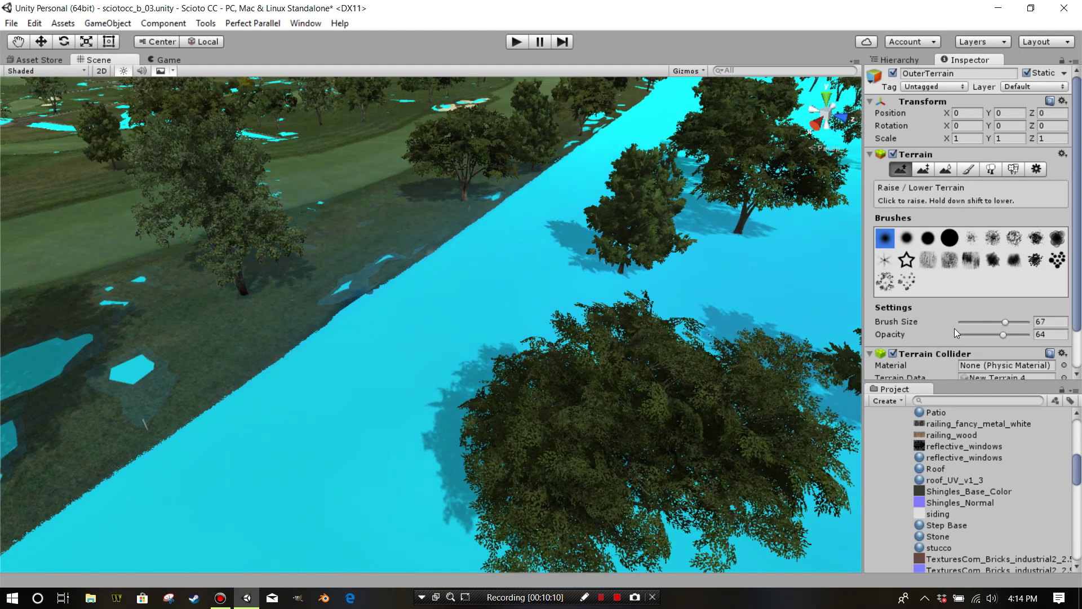
pyautogui.click(973, 322)
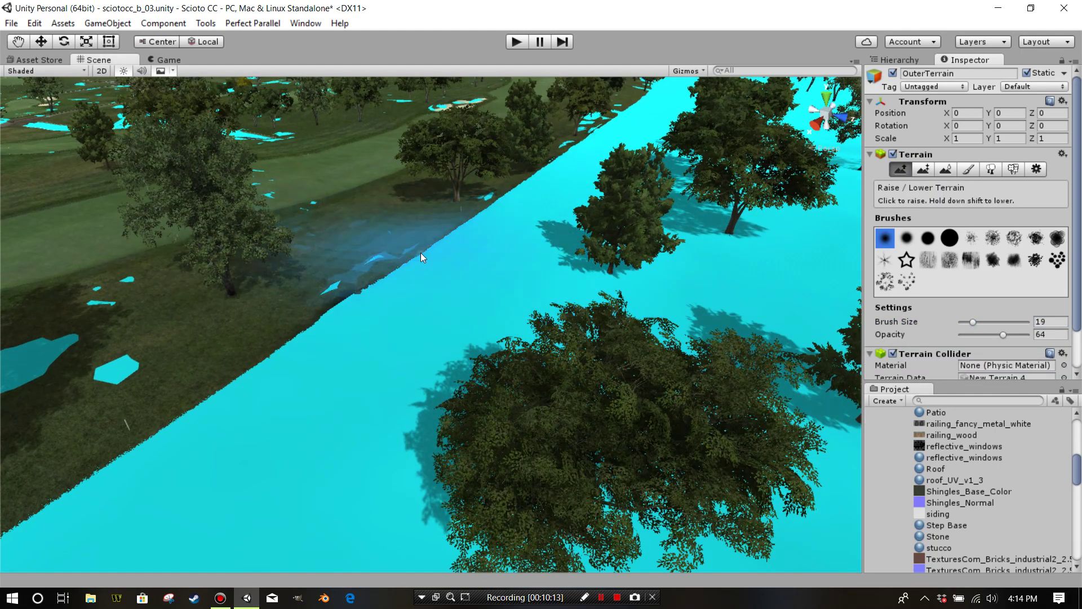
pyautogui.moveTo(401, 286); pyautogui.dragTo(428, 311, button='right')
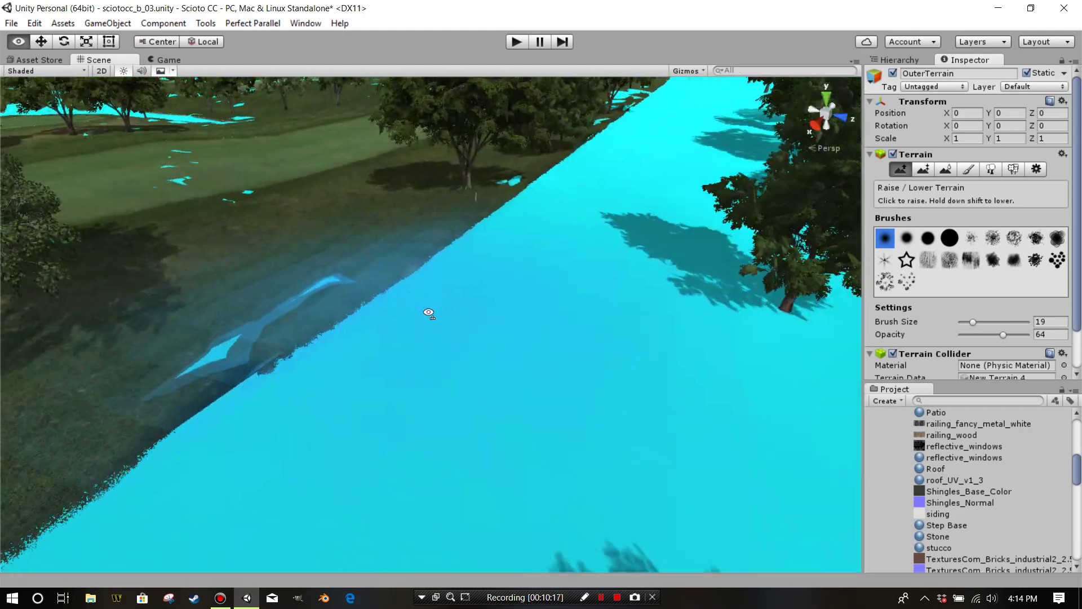
pyautogui.moveTo(366, 311); pyautogui.dragTo(377, 302, button='middle')
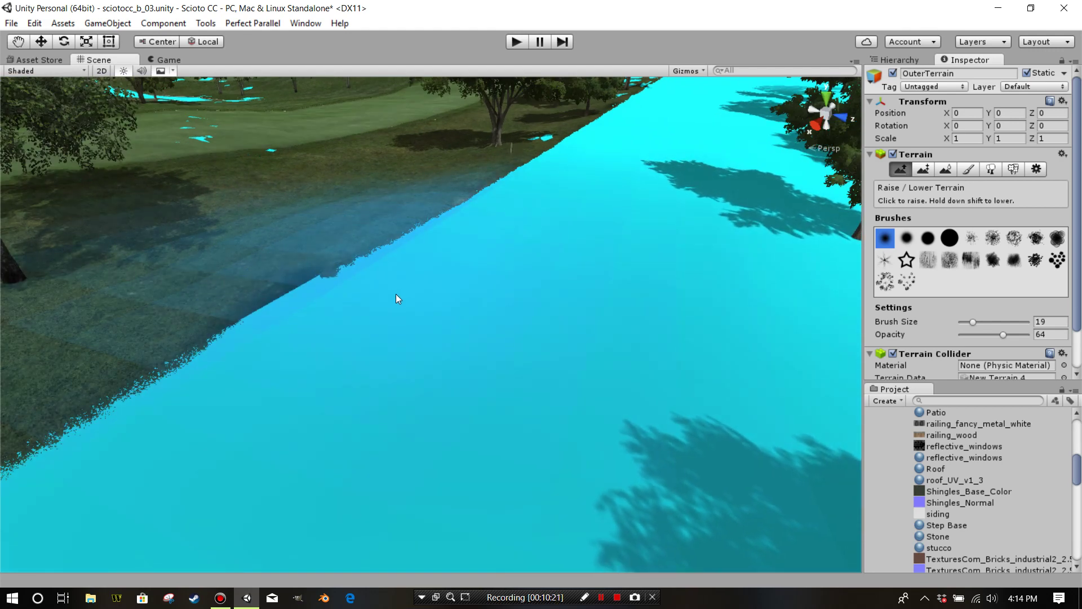
pyautogui.moveTo(408, 326); pyautogui.dragTo(491, 241, button='right')
pyautogui.click(978, 335)
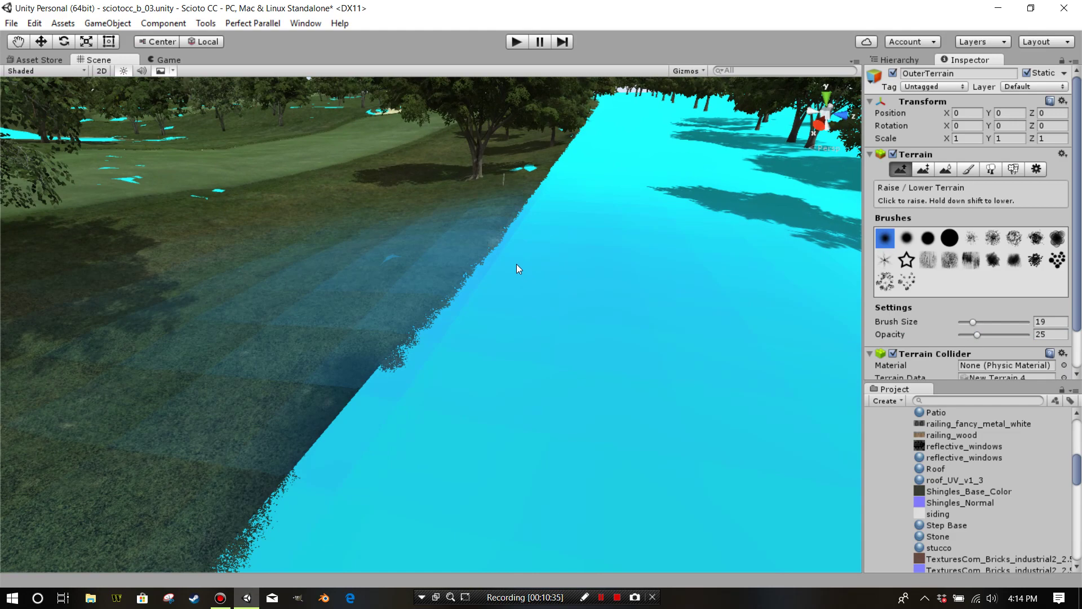
pyautogui.click(550, 184)
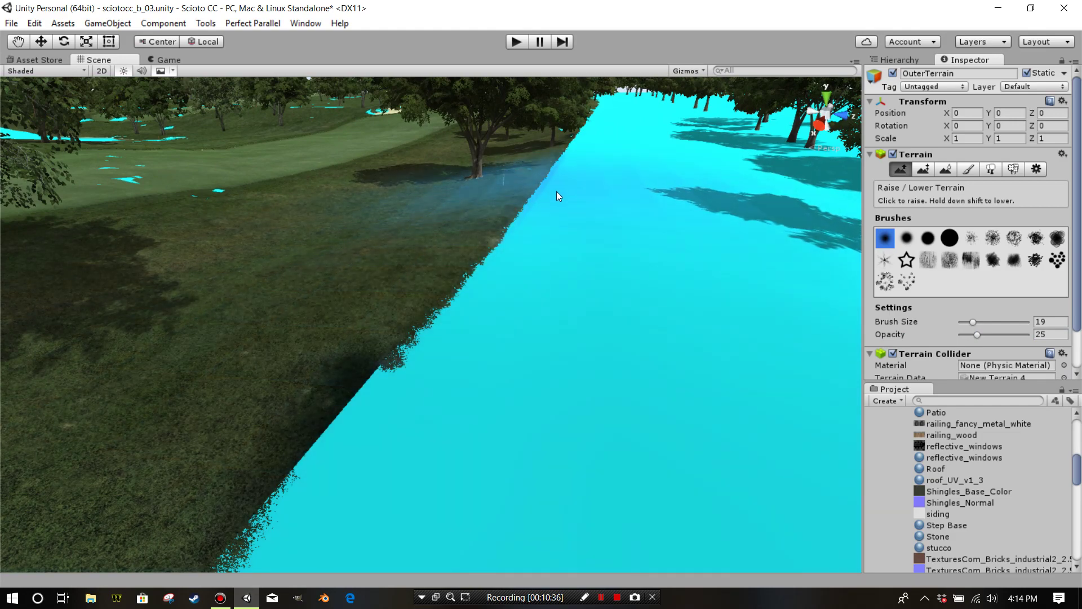
# Inspect the seam between OuterTerrain and the course edge from ground level, finishing with an overview of the course
pyautogui.moveTo(542, 191); pyautogui.dragTo(408, 151, button='right')
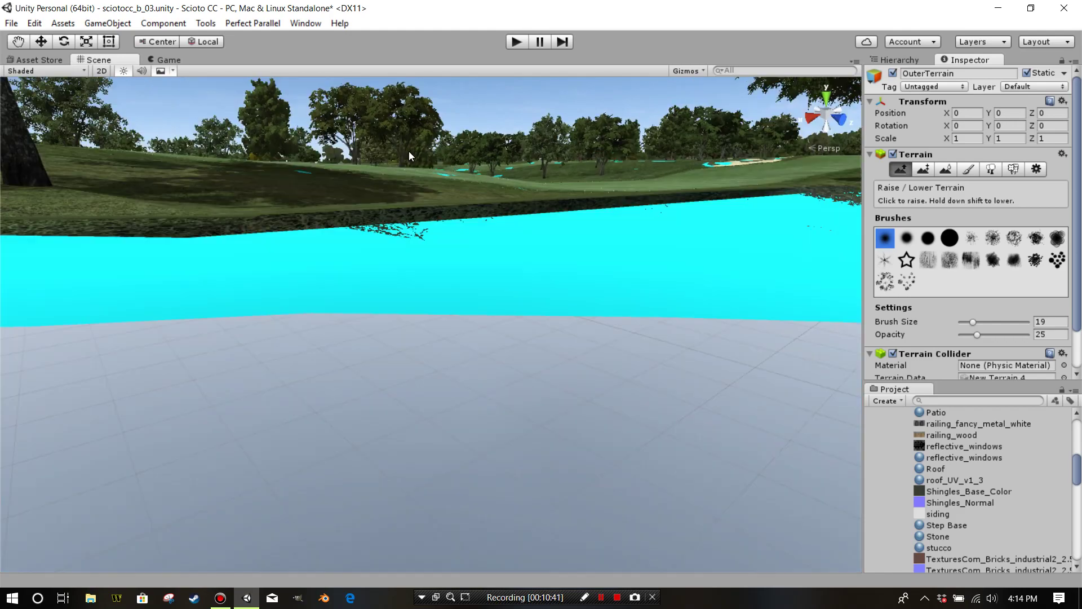
pyautogui.moveTo(619, 196); pyautogui.dragTo(387, 205, button='right')
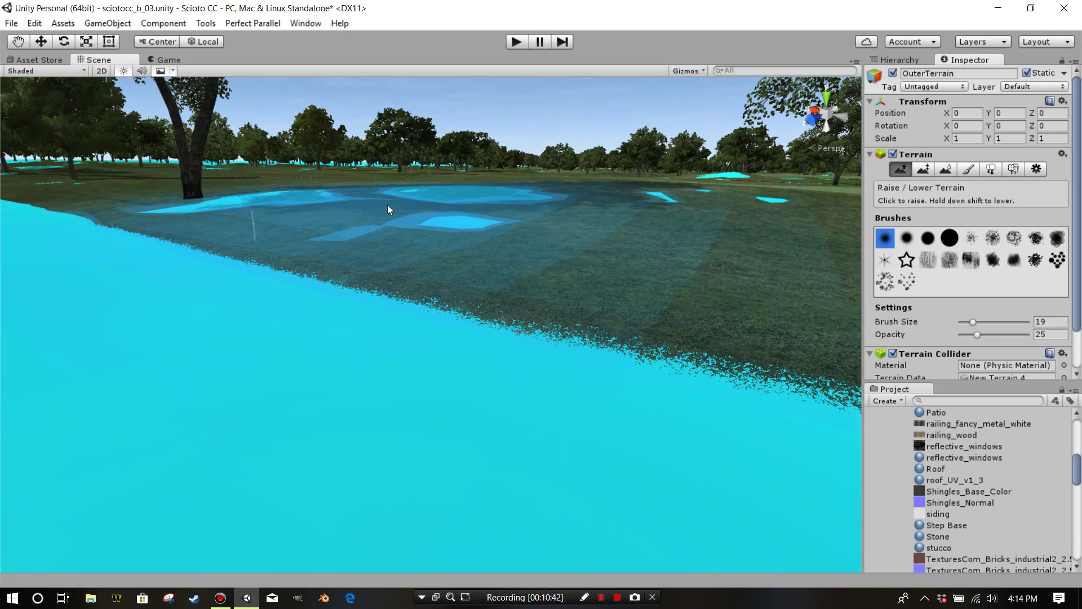
pyautogui.moveTo(467, 209); pyautogui.dragTo(437, 258, button='middle')
pyautogui.moveTo(552, 270); pyautogui.dragTo(618, 374, button='right')
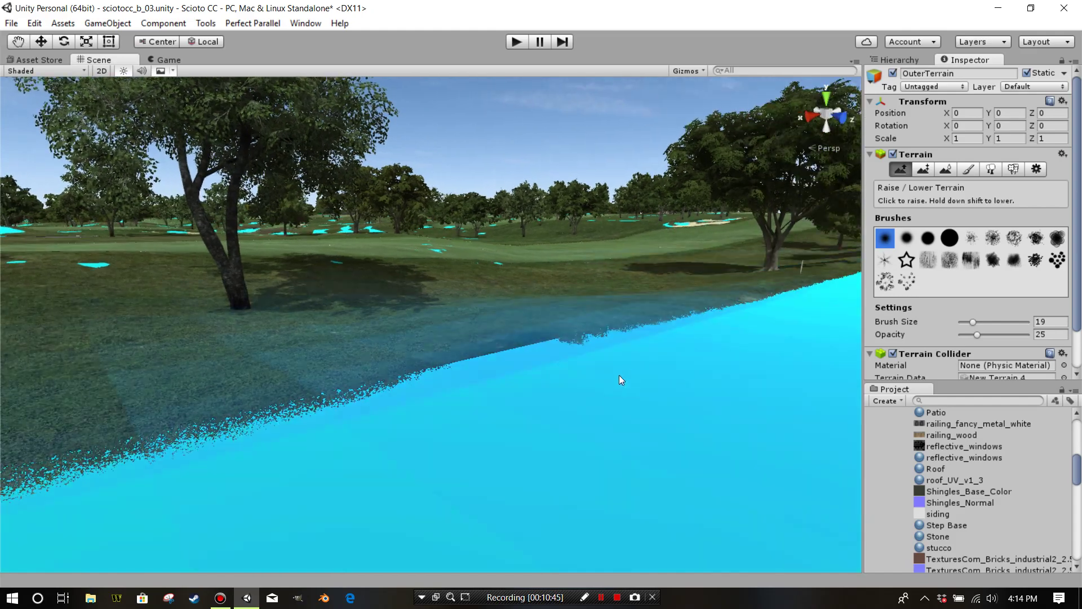
pyautogui.moveTo(541, 376); pyautogui.dragTo(506, 300, button='right')
pyautogui.keyDown('alt'); pyautogui.moveTo(506, 300); pyautogui.dragTo(567, 308); pyautogui.keyUp('alt')
# Flatten OuterTerrain beneath the course to height 16 with Paint Height, using the solid round brush at size 100 and opacity 100
pyautogui.click(949, 237)
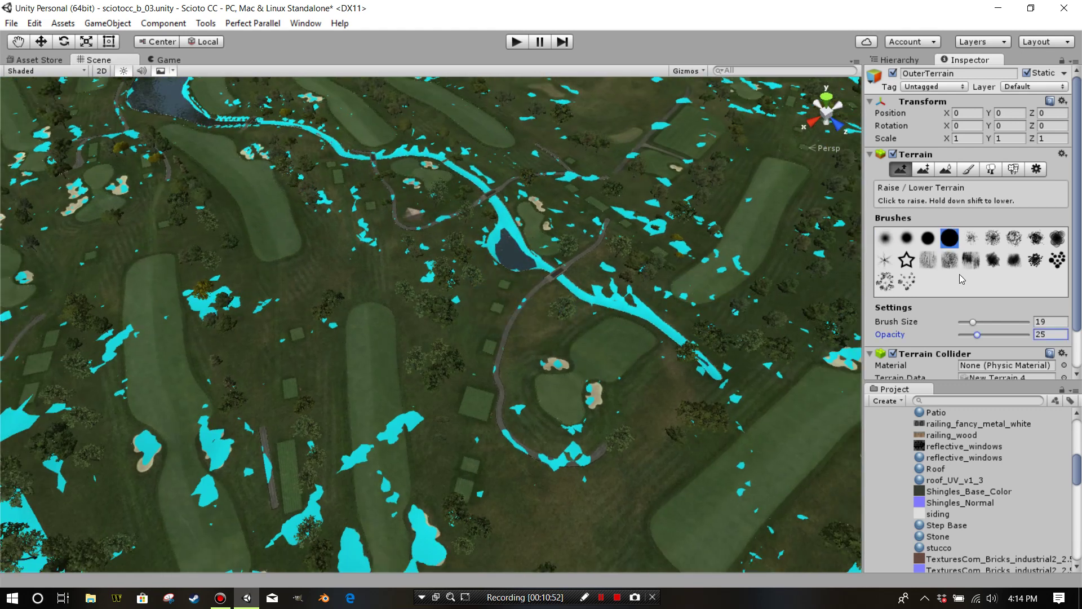
pyautogui.moveTo(975, 323); pyautogui.dragTo(1061, 325)
pyautogui.moveTo(978, 334); pyautogui.dragTo(1027, 334)
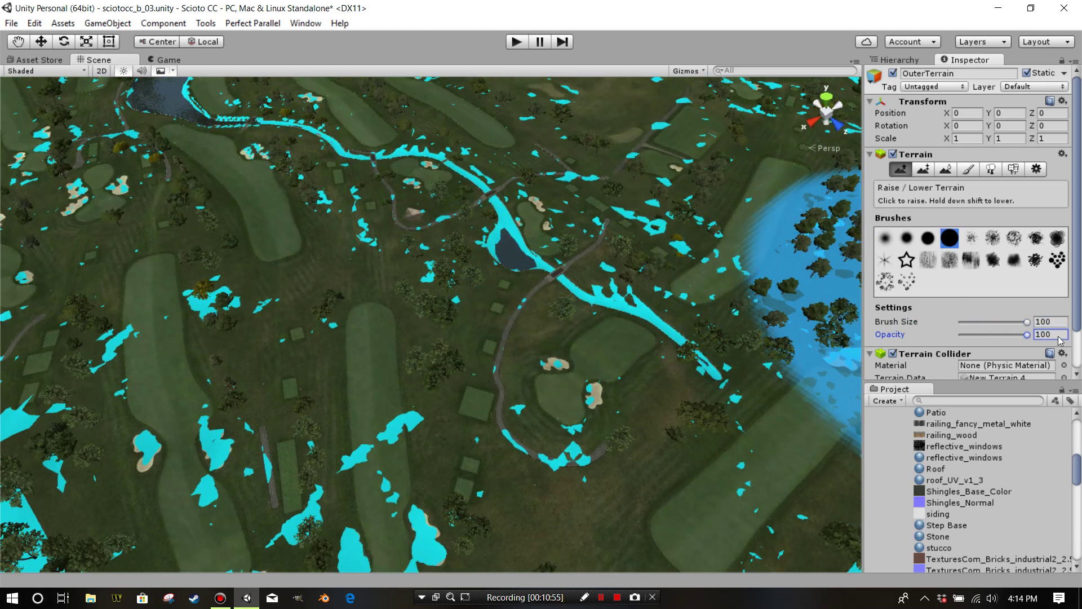
pyautogui.scroll(-2, 946, 322)
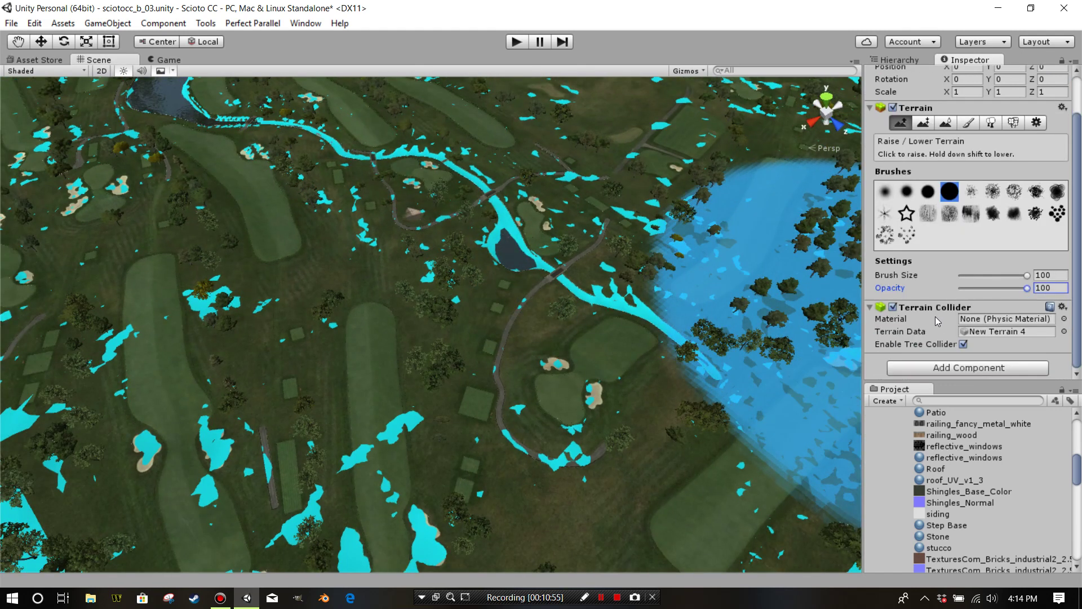
pyautogui.click(922, 124)
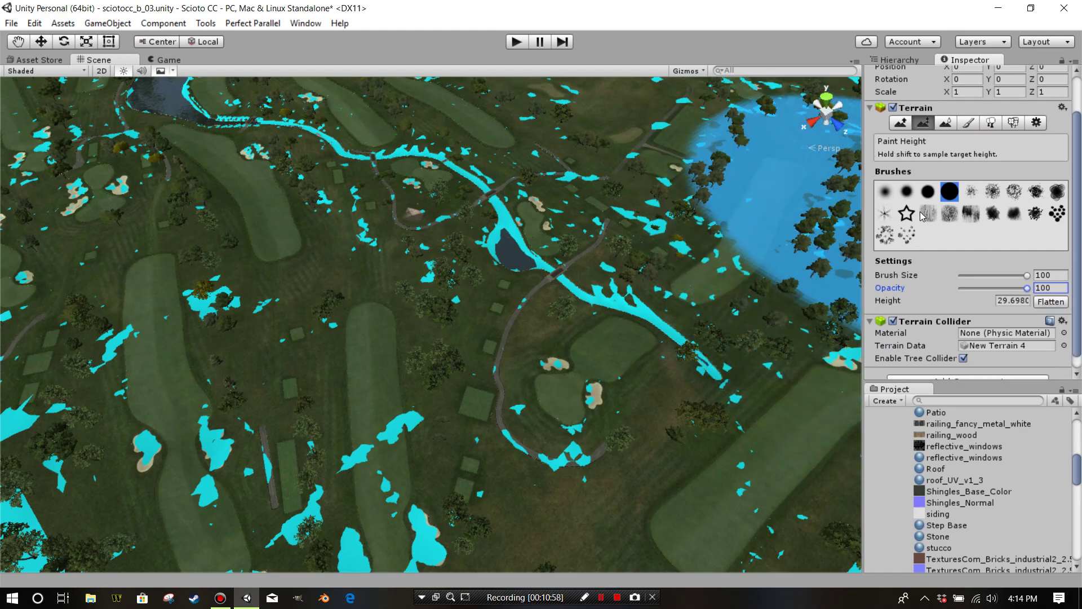
pyautogui.moveTo(513, 249); pyautogui.dragTo(725, 414, button='middle')
pyautogui.click(1009, 300)
pyautogui.write('16')
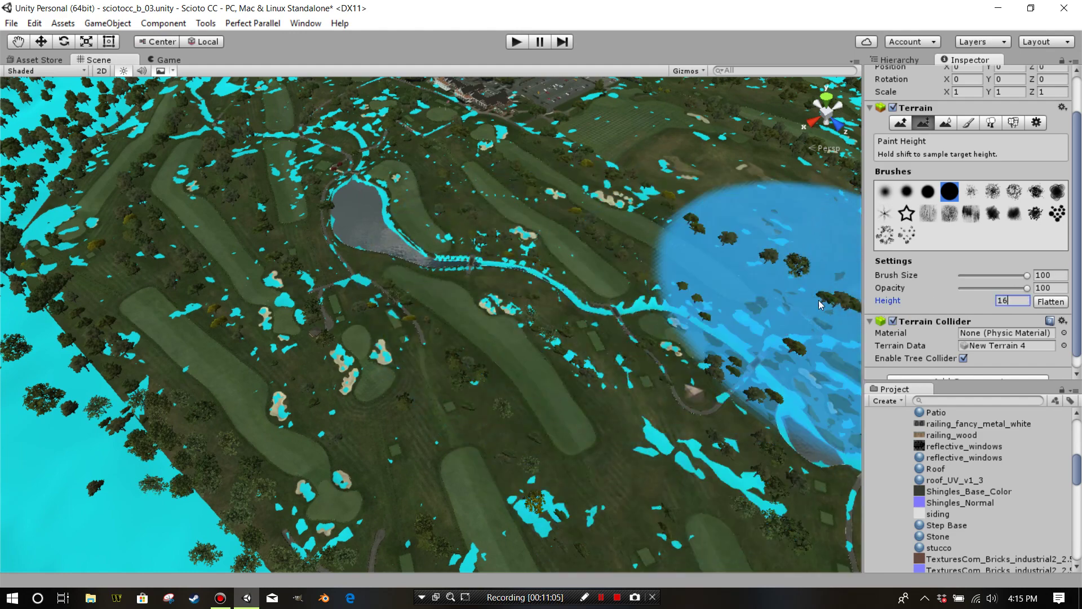
pyautogui.scroll(-10, 617, 285)
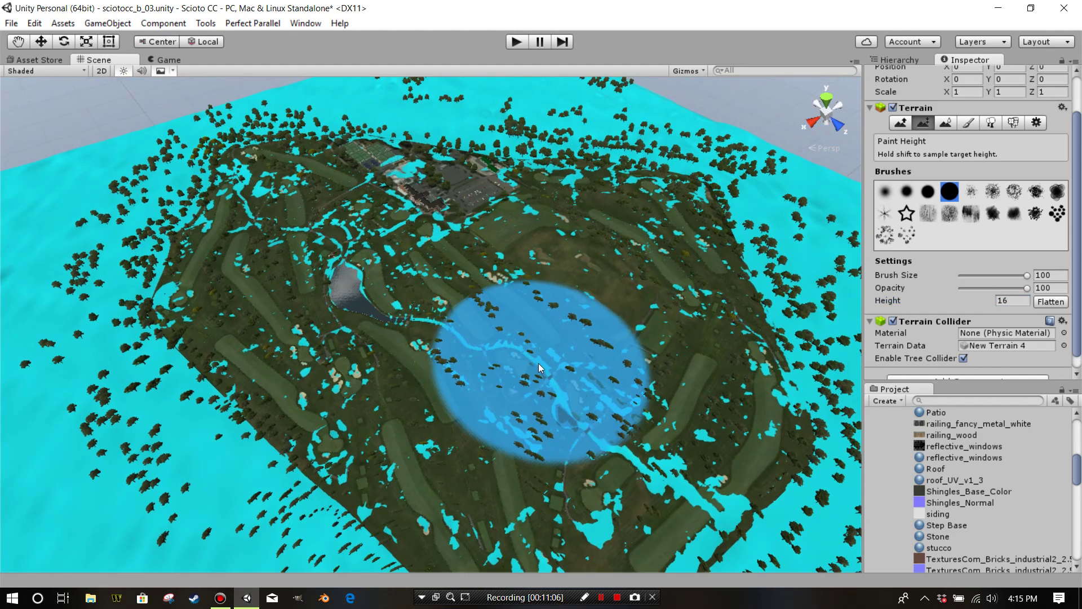
pyautogui.moveTo(458, 333)
pyautogui.mouseDown()
pyautogui.moveTo(382, 270)
pyautogui.moveTo(603, 340)
pyautogui.moveTo(579, 393)
pyautogui.moveTo(627, 371)
pyautogui.moveTo(610, 278)
pyautogui.moveTo(627, 232)
pyautogui.moveTo(611, 225)
pyautogui.moveTo(620, 398)
pyautogui.moveTo(562, 434)
pyautogui.moveTo(522, 438)
pyautogui.moveTo(315, 319)
pyautogui.moveTo(278, 278)
pyautogui.moveTo(291, 216)
pyautogui.moveTo(328, 231)
pyautogui.moveTo(459, 448)
pyautogui.moveTo(412, 451)
pyautogui.moveTo(428, 420)
pyautogui.moveTo(785, 354)
pyautogui.mouseUp()
# Lower OuterTerrain to height 14 around the creek in the far corner of the course with a size 36 brush
pyautogui.click(982, 275)
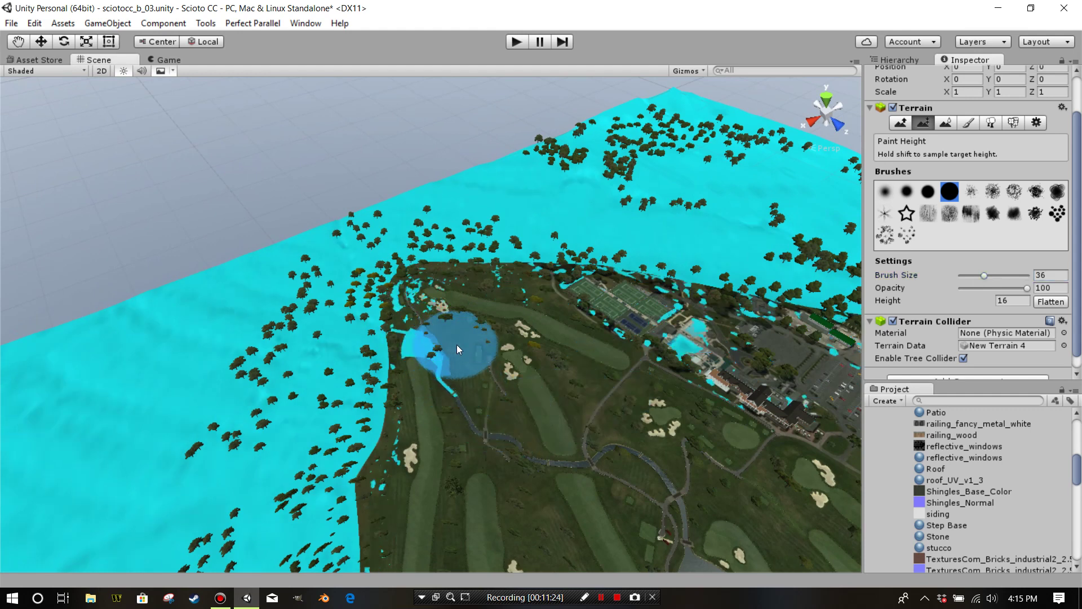
pyautogui.click(1023, 302)
pyautogui.write('14')
pyautogui.moveTo(508, 445)
pyautogui.mouseDown()
pyautogui.moveTo(438, 330)
pyautogui.moveTo(465, 309)
pyautogui.moveTo(583, 319)
pyautogui.mouseUp()
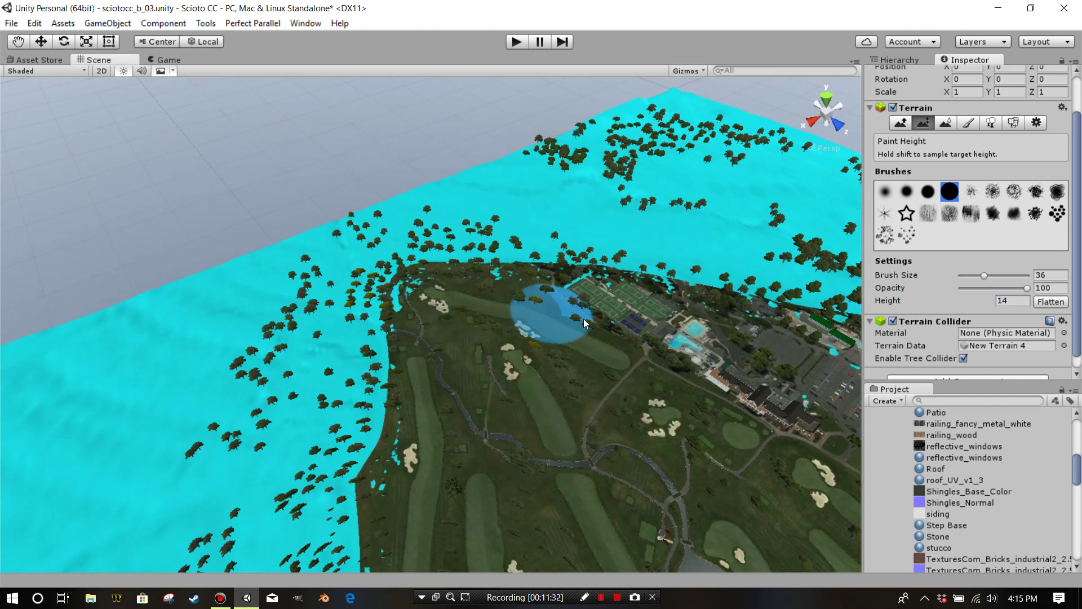
# Lower OuterTerrain to height 14 under the bunkers and cart path near the tree-lined course boundary
pyautogui.scroll(5, 434, 218)
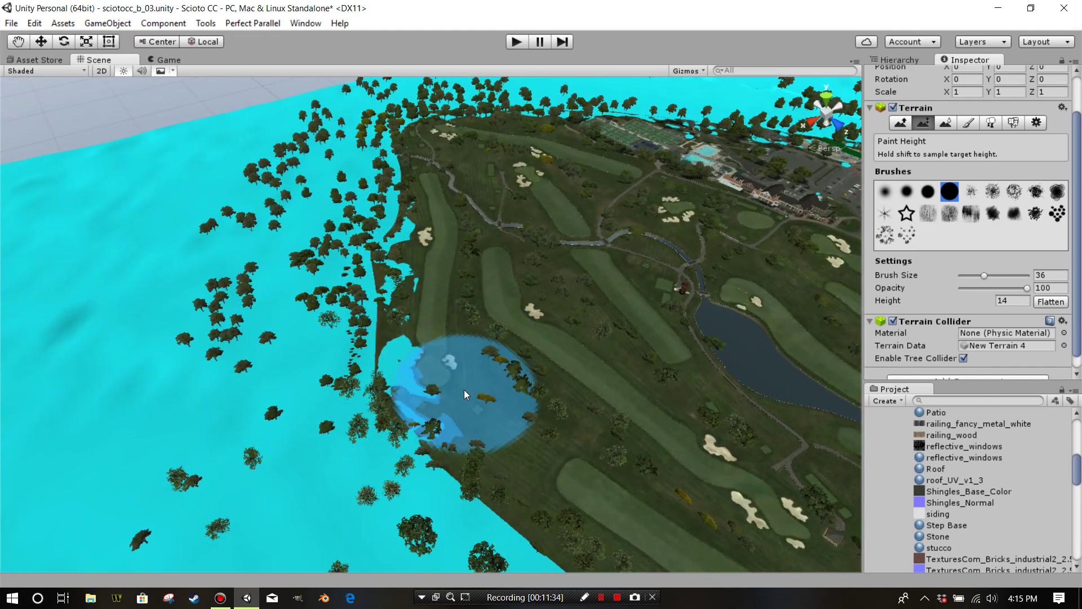
pyautogui.scroll(10, 464, 390)
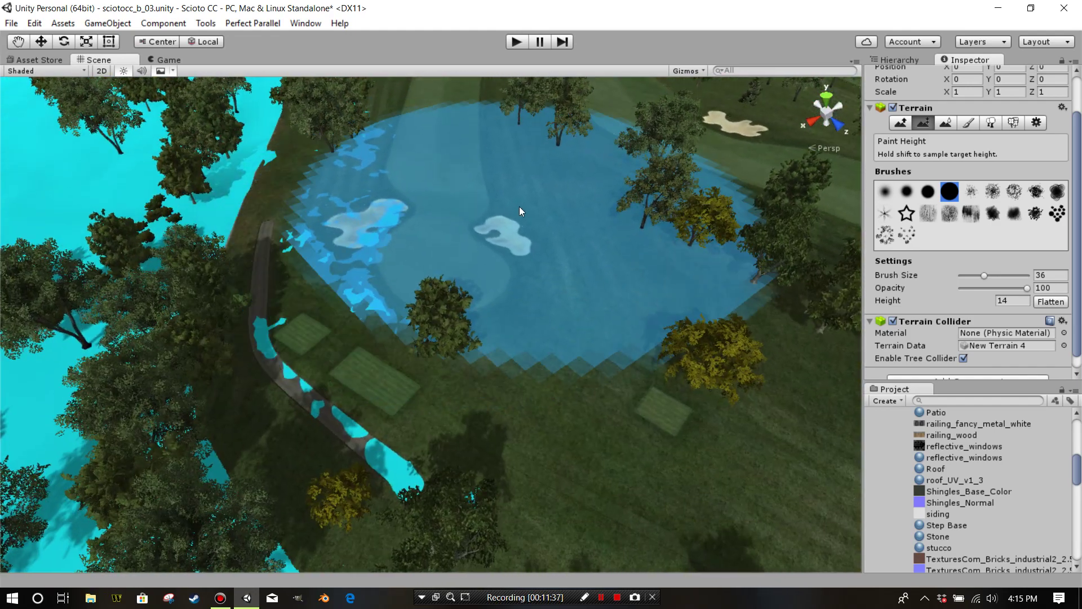
pyautogui.moveTo(551, 283); pyautogui.dragTo(514, 217, button='middle')
pyautogui.scroll(6, 606, 330)
pyautogui.scroll(5, 597, 330)
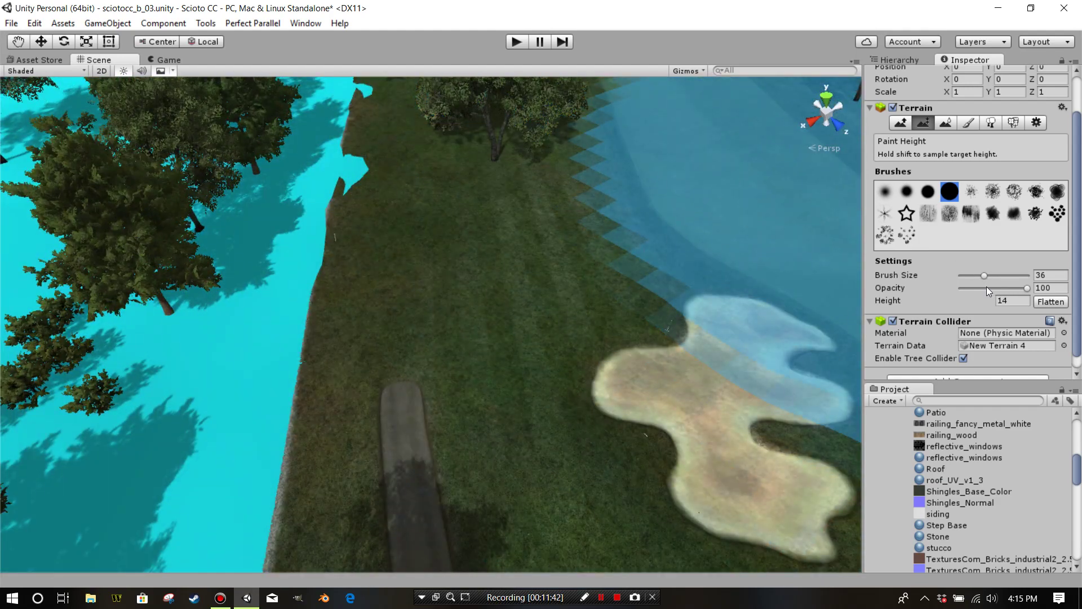
# Lower OuterTerrain along the jagged course edge toward height 14 with the soft round brush at size 12 and opacity 28
pyautogui.moveTo(986, 288); pyautogui.dragTo(976, 288)
pyautogui.click(968, 275)
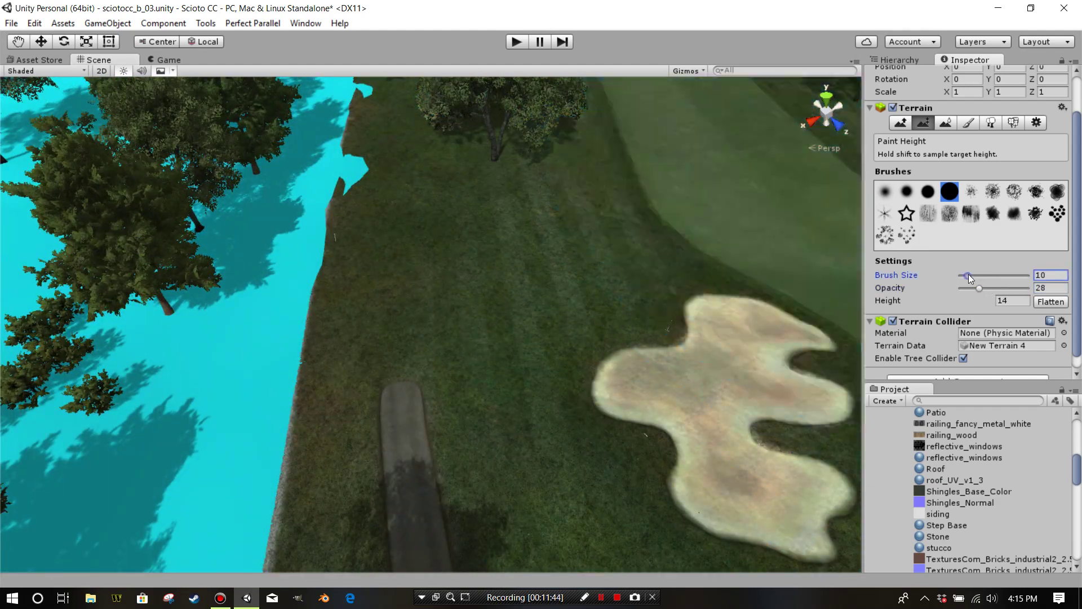
pyautogui.click(884, 195)
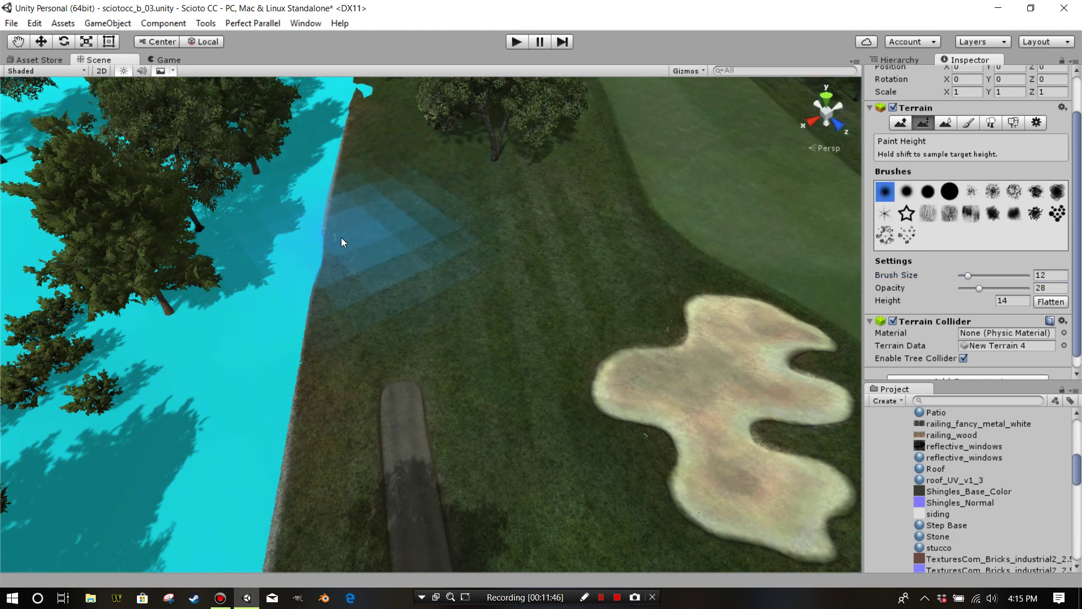
pyautogui.moveTo(370, 218); pyautogui.dragTo(375, 343, button='middle')
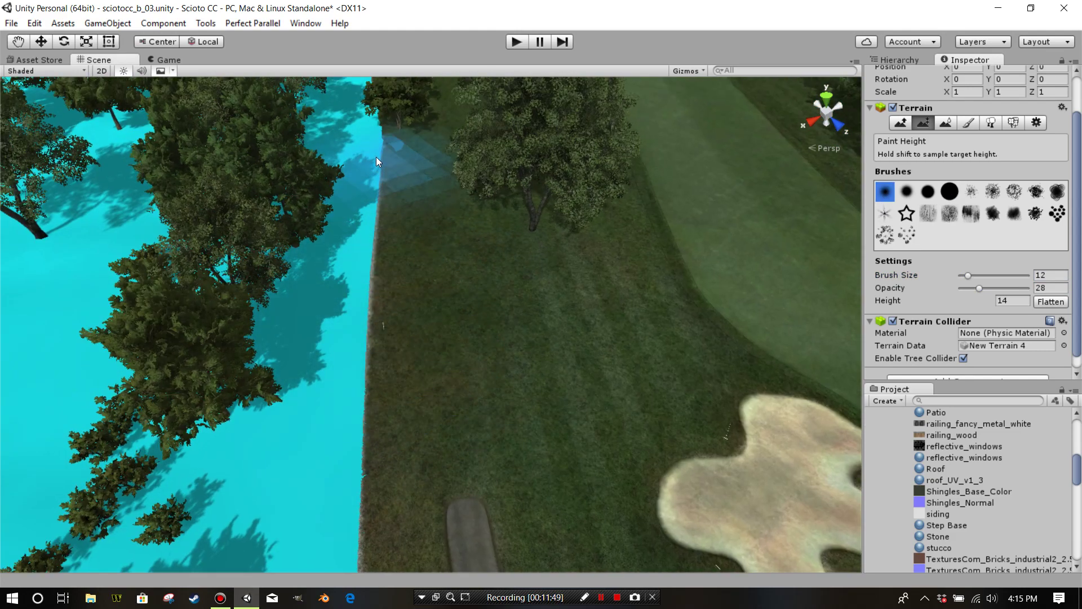
# Survey the course and its tree-lined boundary from above for spots where OuterTerrain still pokes through
pyautogui.scroll(-5, 439, 312)
pyautogui.moveTo(459, 411); pyautogui.dragTo(425, 296, button='middle')
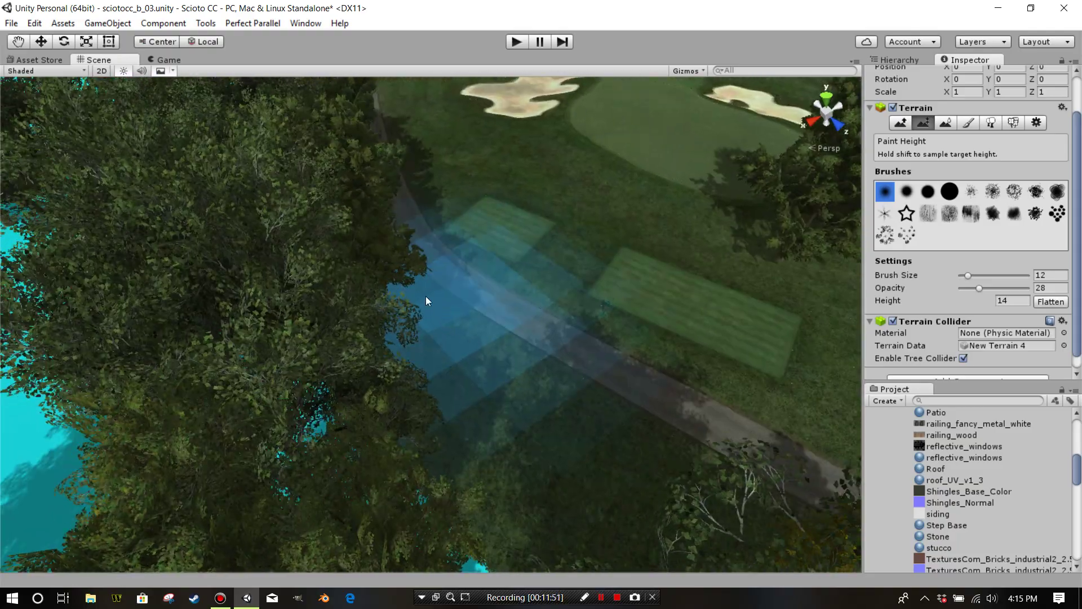
pyautogui.scroll(-10, 425, 296)
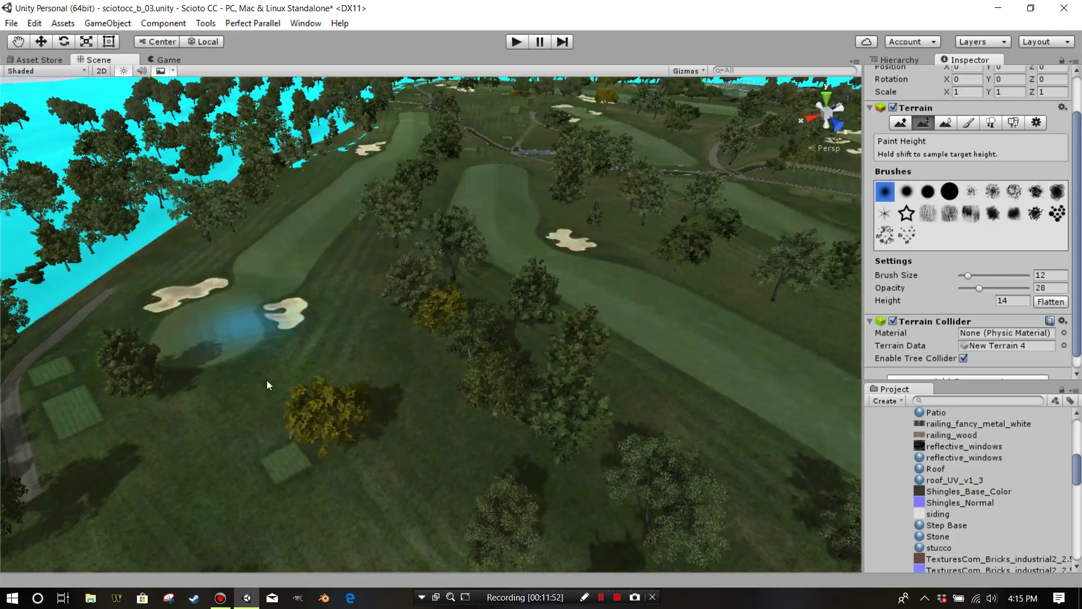
pyautogui.scroll(-5, 267, 385)
pyautogui.moveTo(374, 387); pyautogui.dragTo(79, 208, button='middle')
pyautogui.scroll(3, 319, 403)
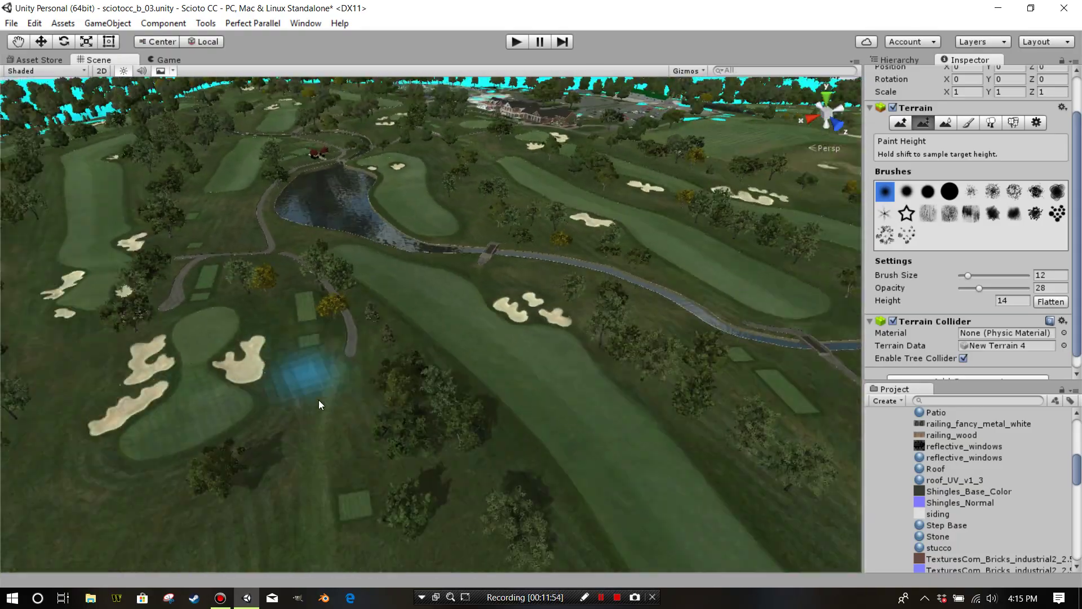
pyautogui.scroll(-3, 319, 405)
pyautogui.moveTo(319, 404); pyautogui.dragTo(576, 280, button='right')
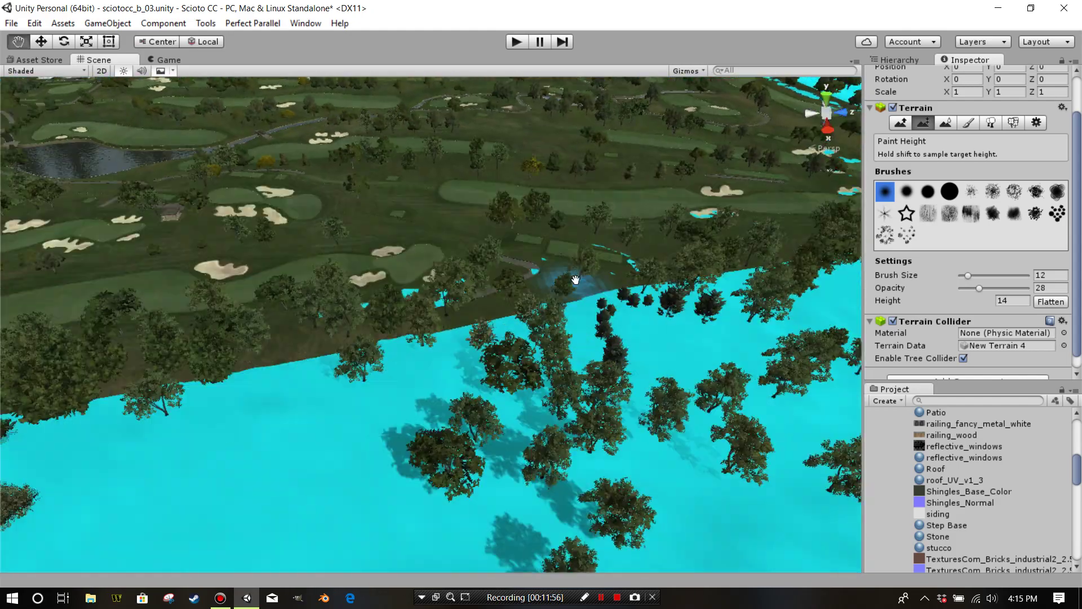
pyautogui.scroll(3, 575, 280)
pyautogui.scroll(-8, 408, 289)
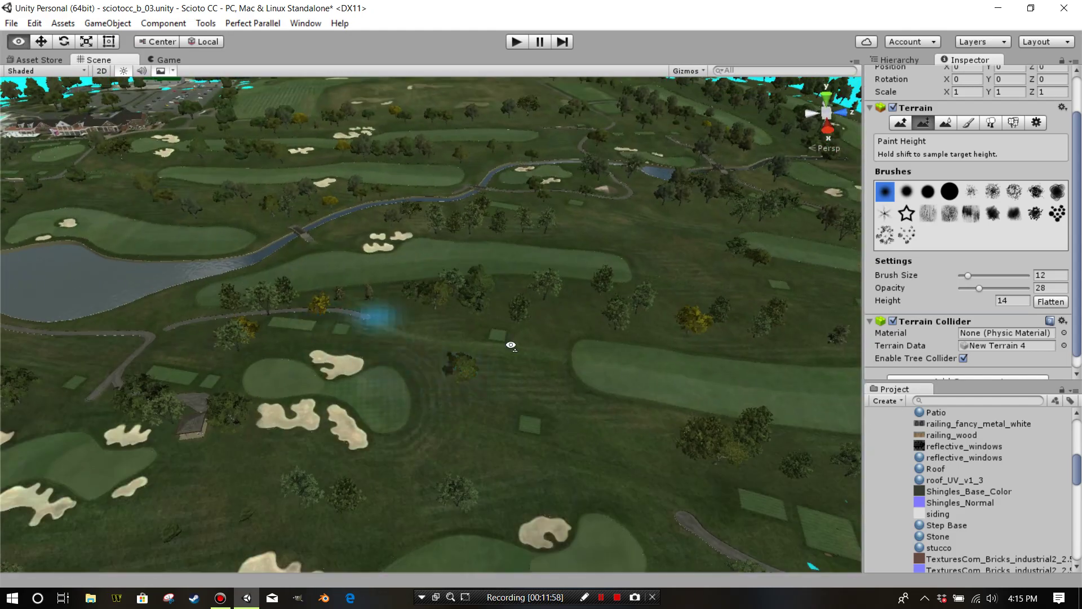
pyautogui.moveTo(510, 346); pyautogui.dragTo(600, 331, button='right')
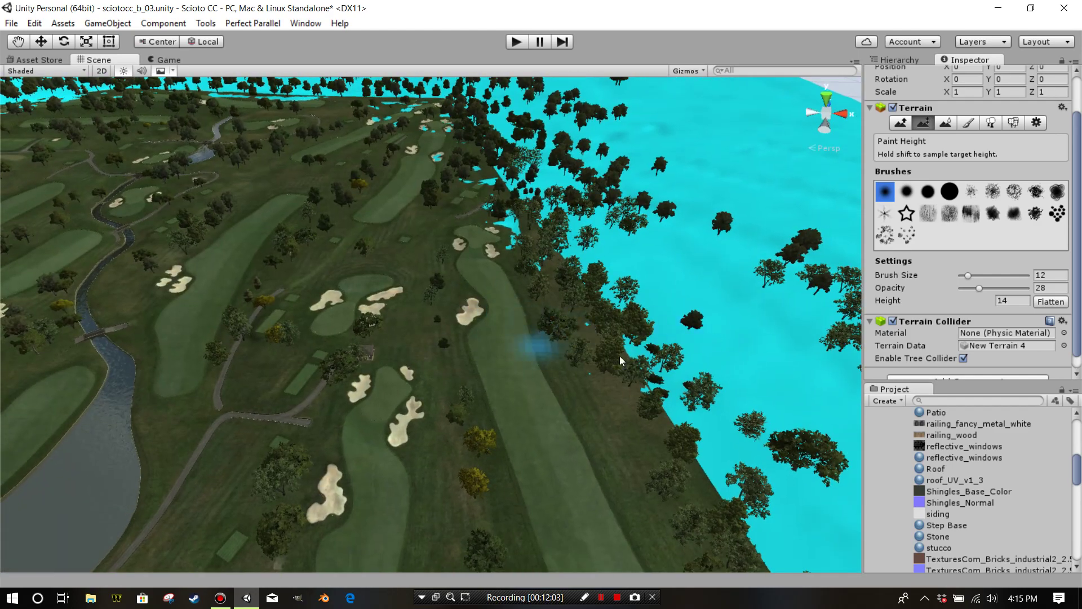
pyautogui.moveTo(585, 259); pyautogui.dragTo(650, 308, button='right')
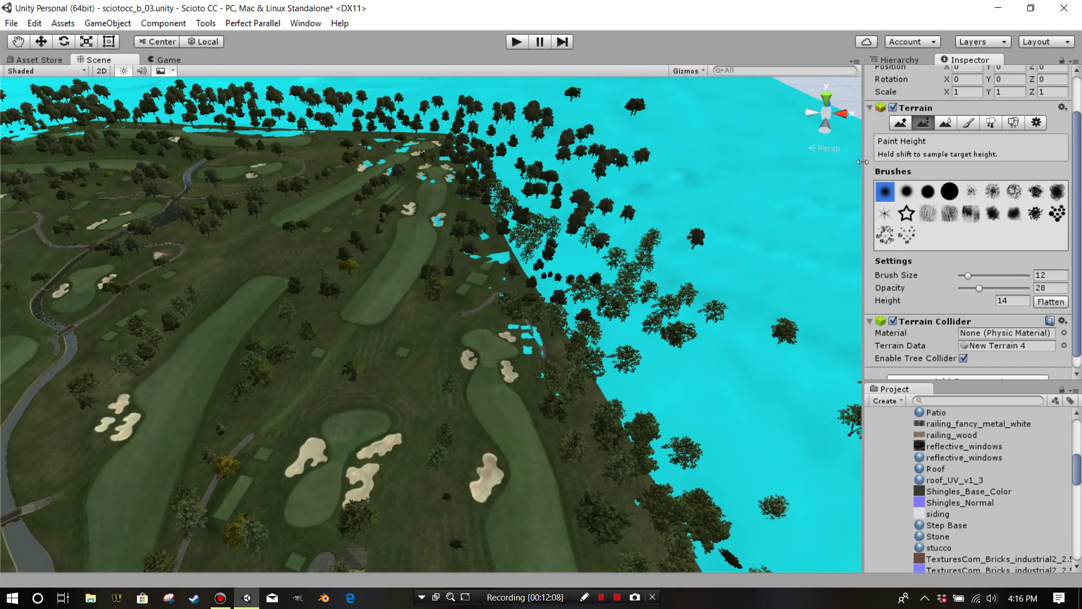
# Replace OuterTerrain's light blue texture with the sciotocc_oh_overlay_B_JPG aerial image
pyautogui.click(969, 122)
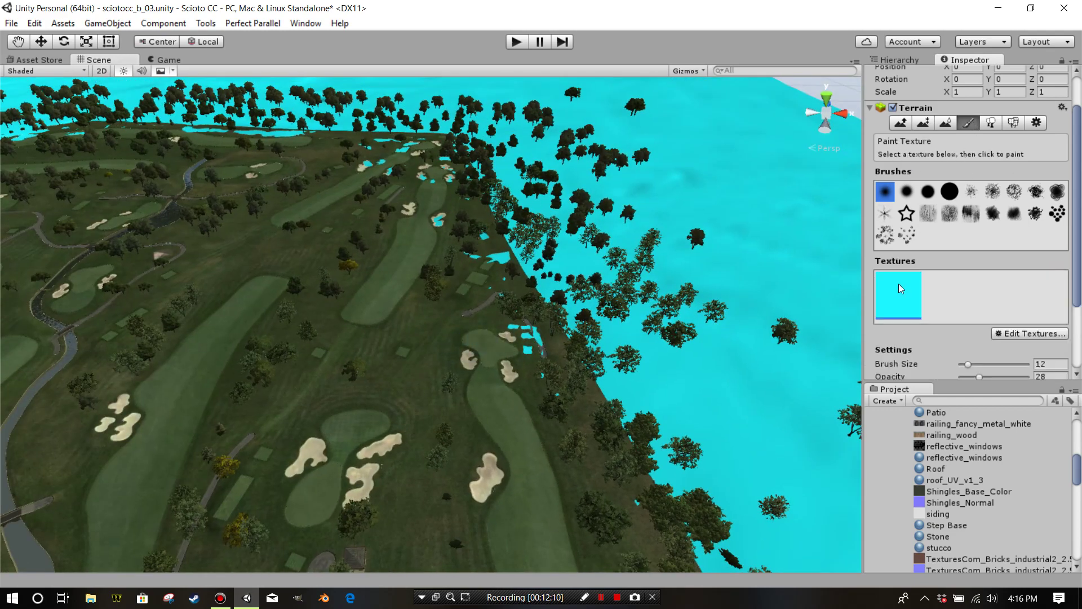
pyautogui.doubleClick(902, 303)
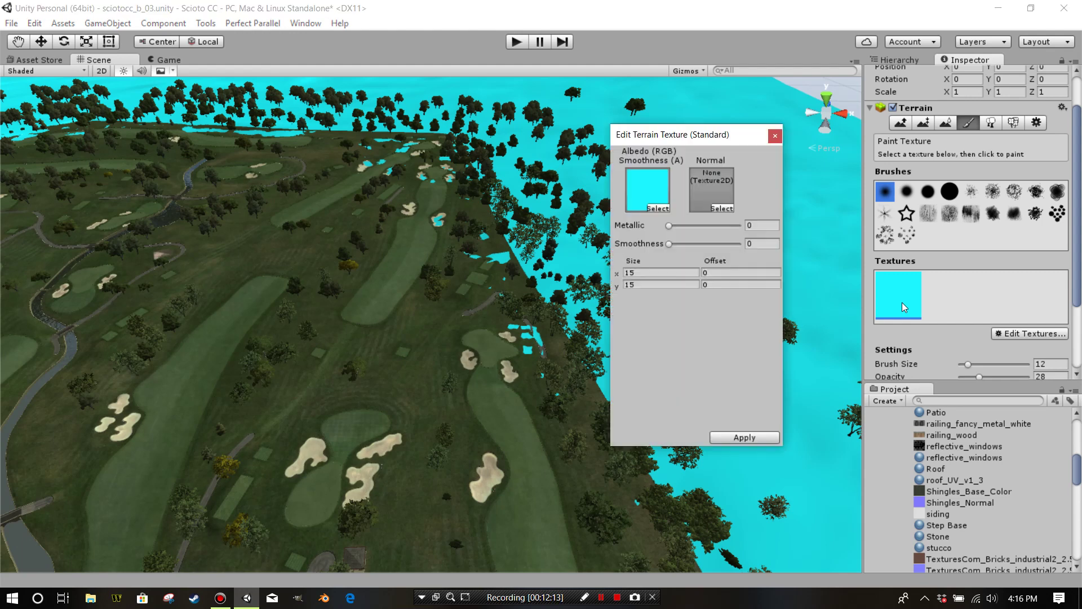
pyautogui.click(665, 206)
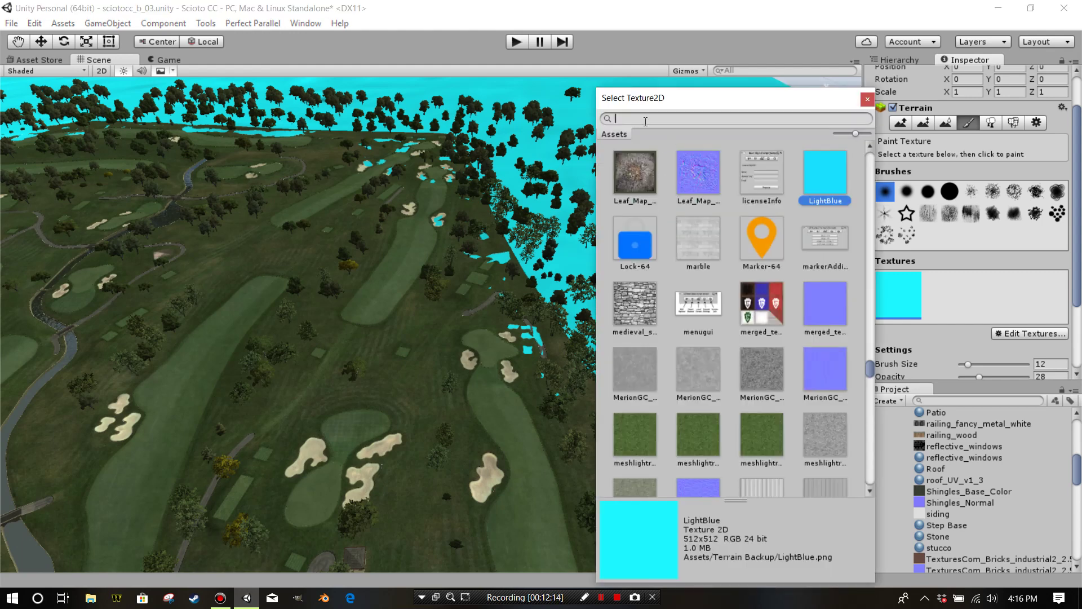
pyautogui.write('scio')
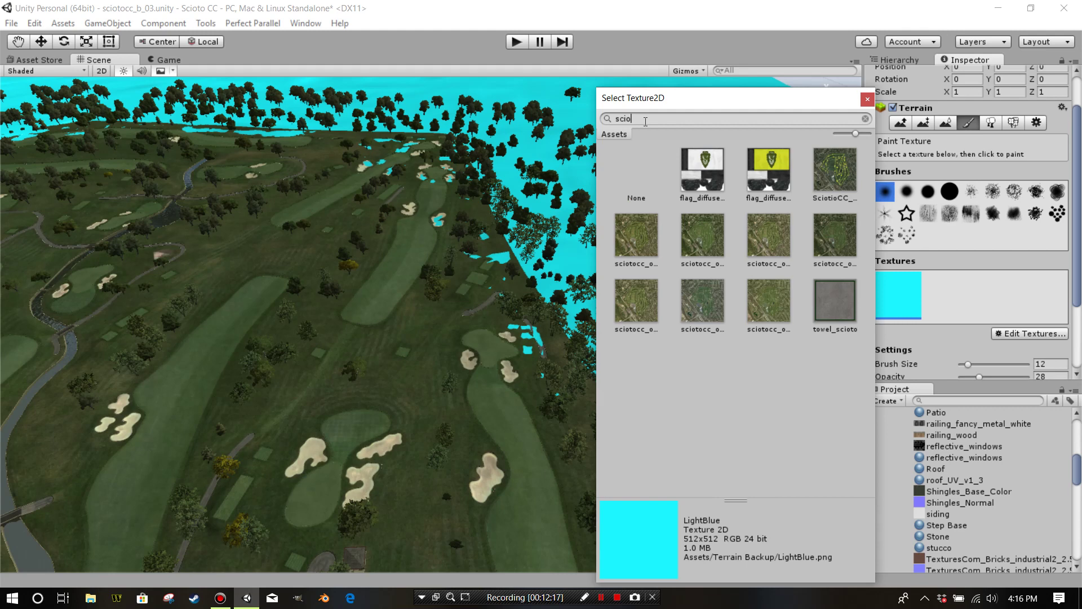
pyautogui.click(719, 241)
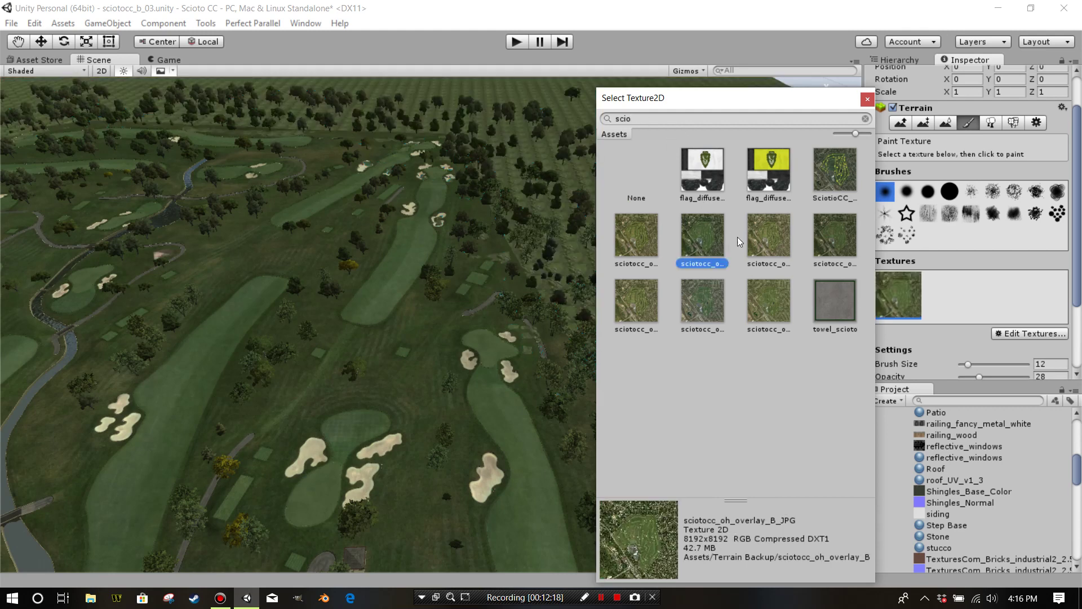
pyautogui.click(867, 99)
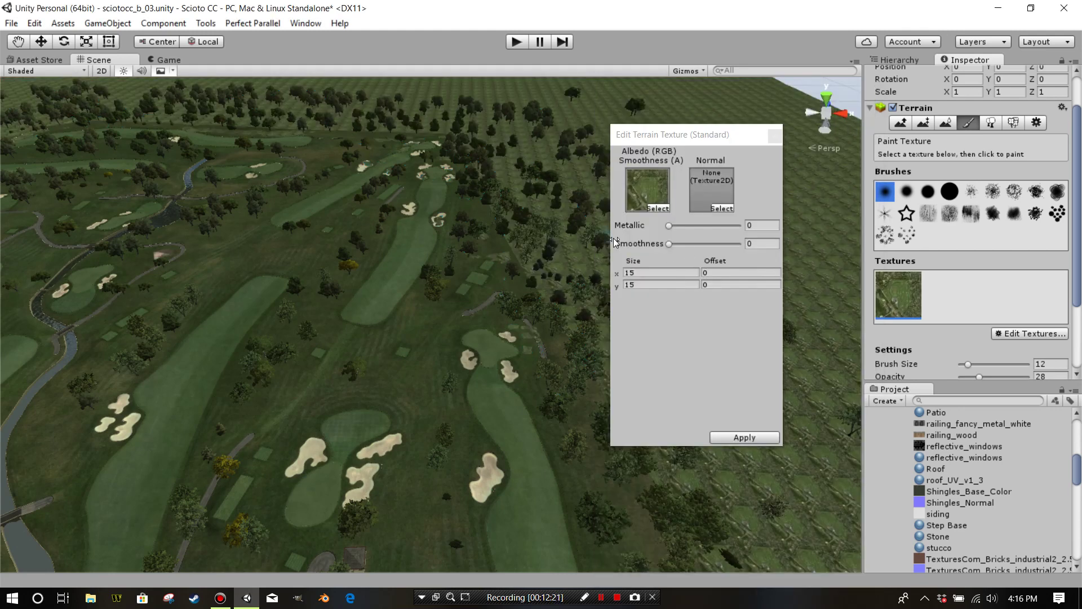
# Set the overlay texture's tiling size to 1500 by 1500 and apply it to OuterTerrain
pyautogui.click(616, 273)
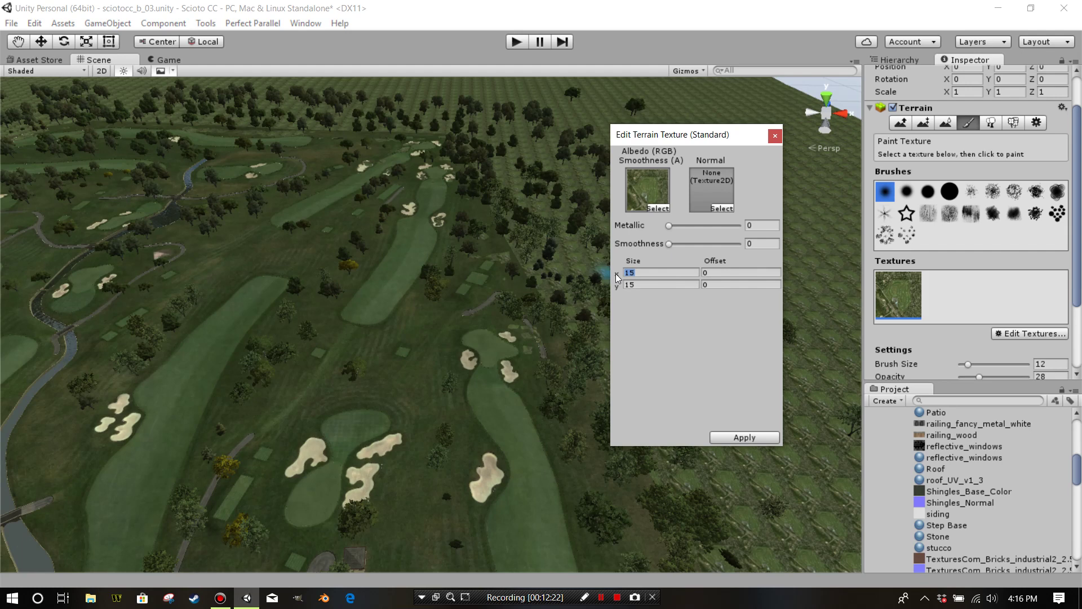
pyautogui.write('00')
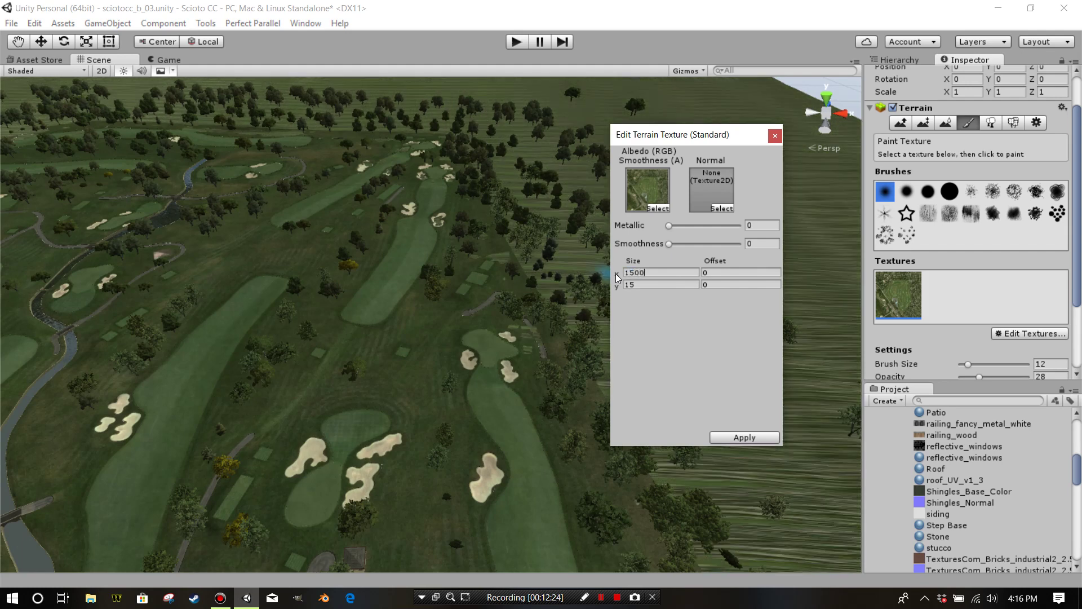
pyautogui.click(629, 286)
pyautogui.write('1500')
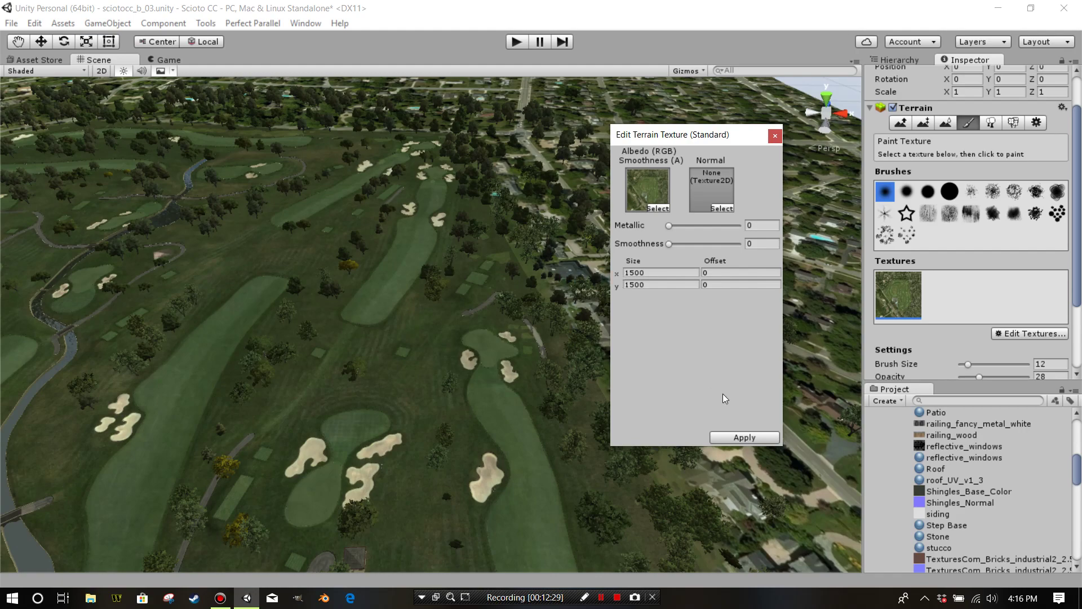
pyautogui.click(759, 435)
# Move the Main Camera to a scene view over the fairway and check the result in the Game view
pyautogui.keyDown('alt'); pyautogui.moveTo(758, 435); pyautogui.dragTo(468, 350); pyautogui.keyUp('alt')
pyautogui.moveTo(468, 359); pyautogui.dragTo(575, 273, button='middle')
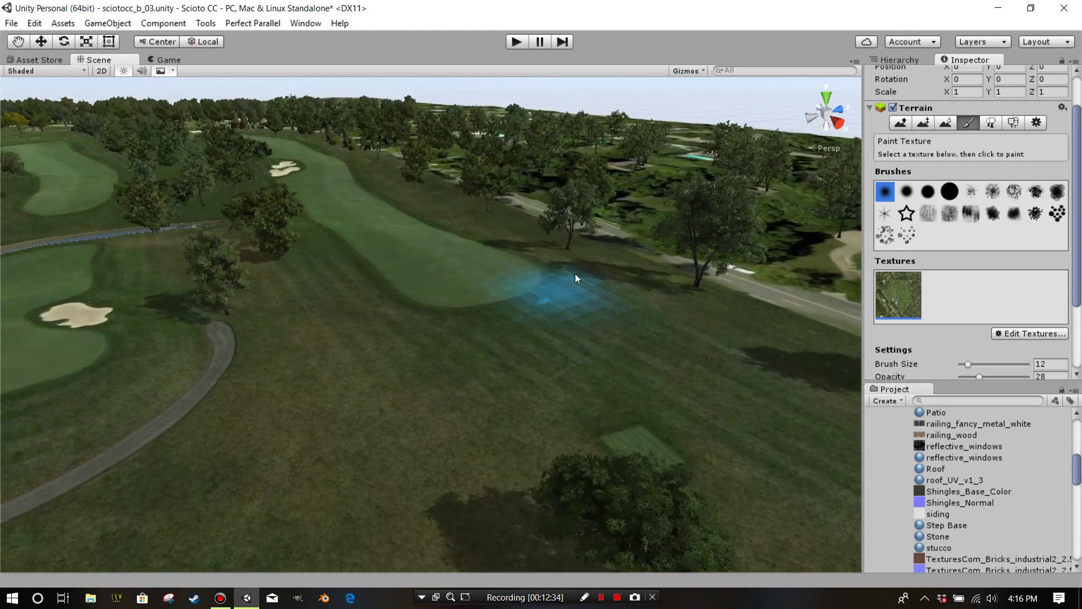
pyautogui.click(887, 60)
pyautogui.click(896, 96)
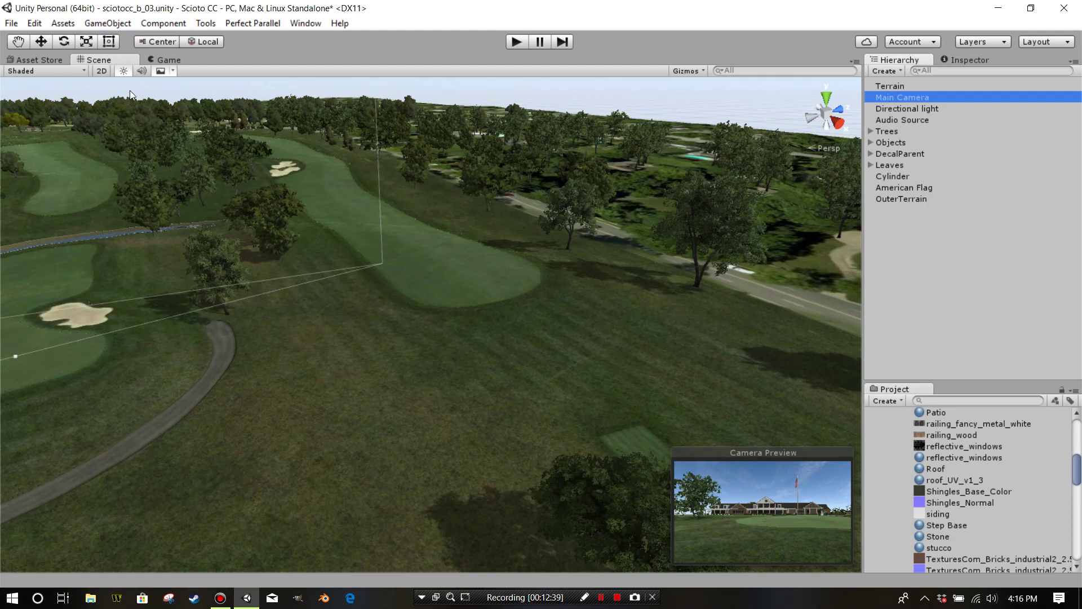
pyautogui.moveTo(534, 273); pyautogui.dragTo(509, 261, button='middle')
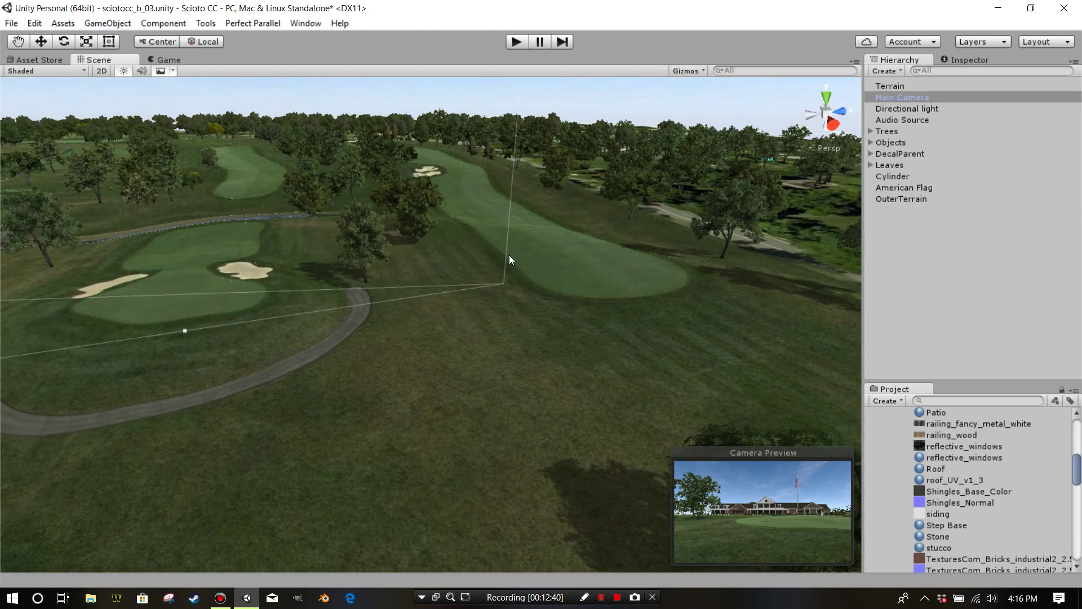
pyautogui.click(109, 23)
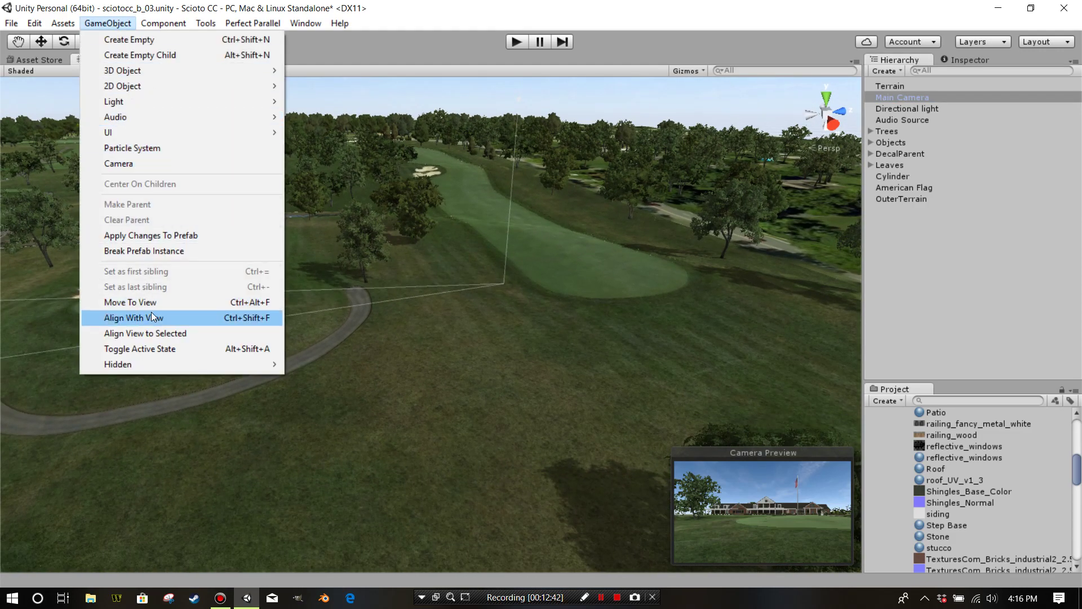
pyautogui.click(157, 303)
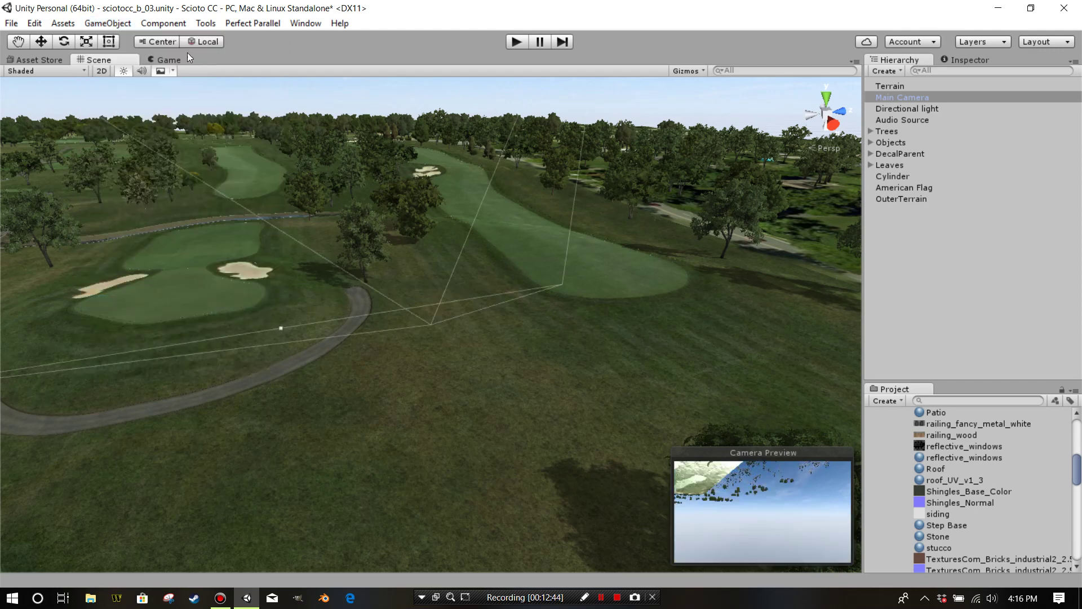
pyautogui.click(169, 59)
pyautogui.click(108, 60)
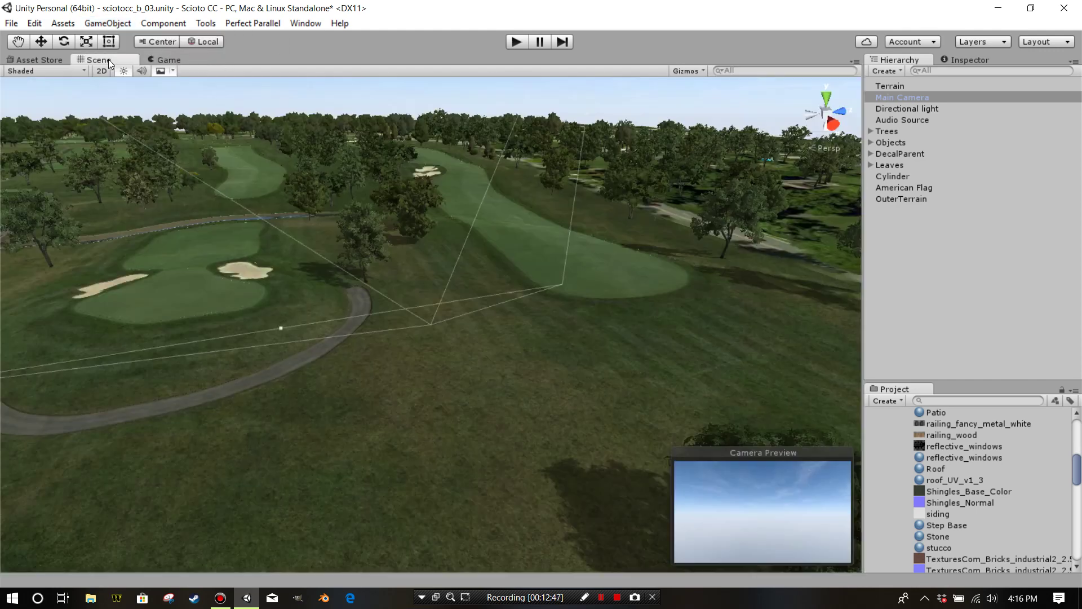
# Align the Main Camera with the current scene view and show the rendering statistics in the Game view
pyautogui.click(89, 25)
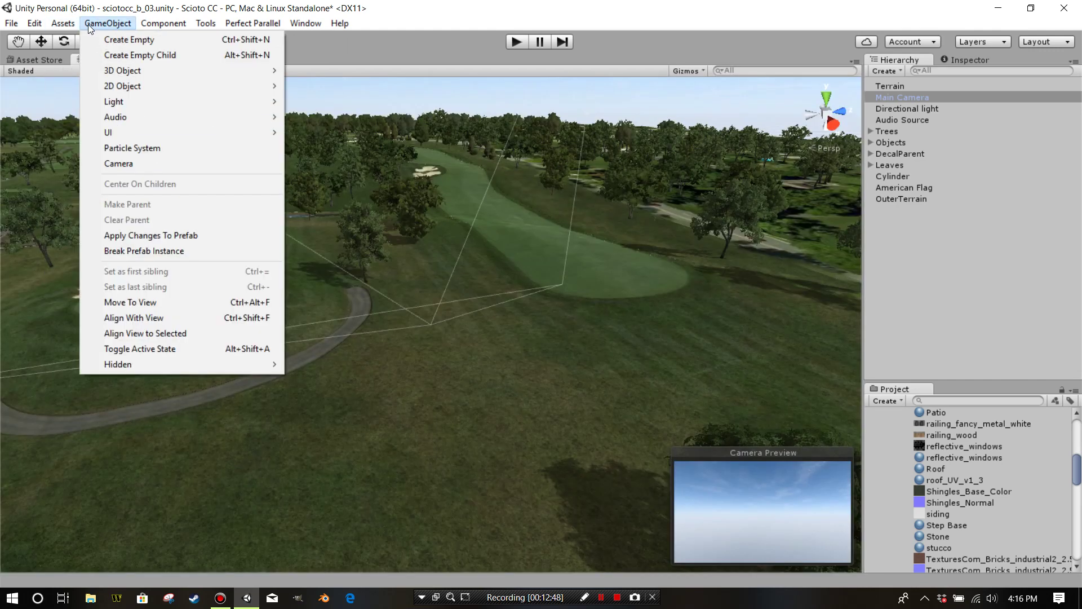
pyautogui.click(134, 317)
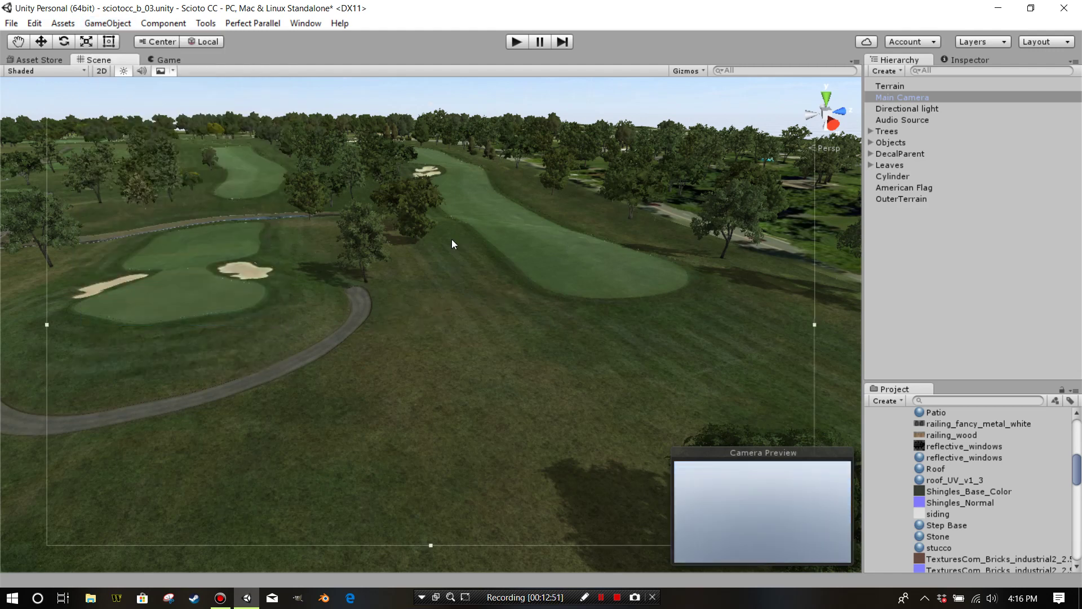
pyautogui.click(170, 60)
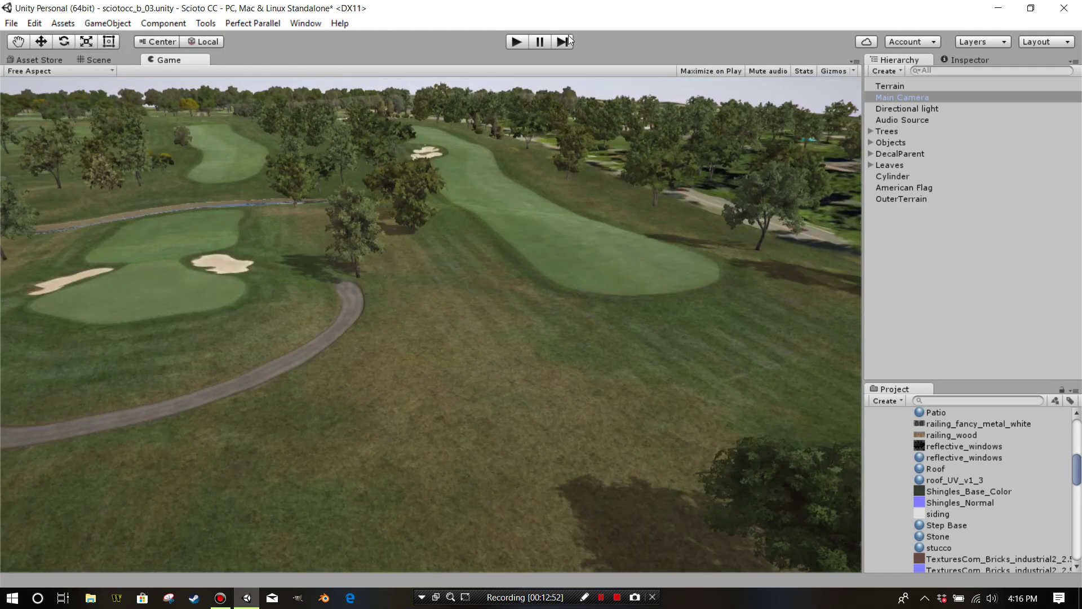
pyautogui.click(805, 72)
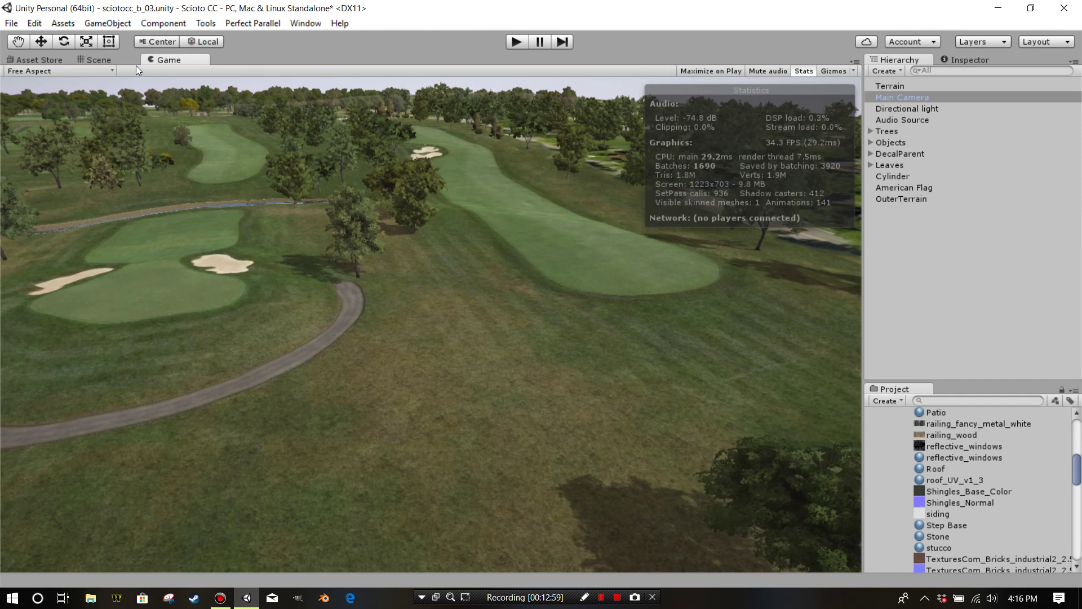
# Turn the scene view across more of the course, realign the Main Camera with it, and check the Game view statistics
pyautogui.click(120, 58)
pyautogui.moveTo(563, 271); pyautogui.dragTo(347, 222, button='middle')
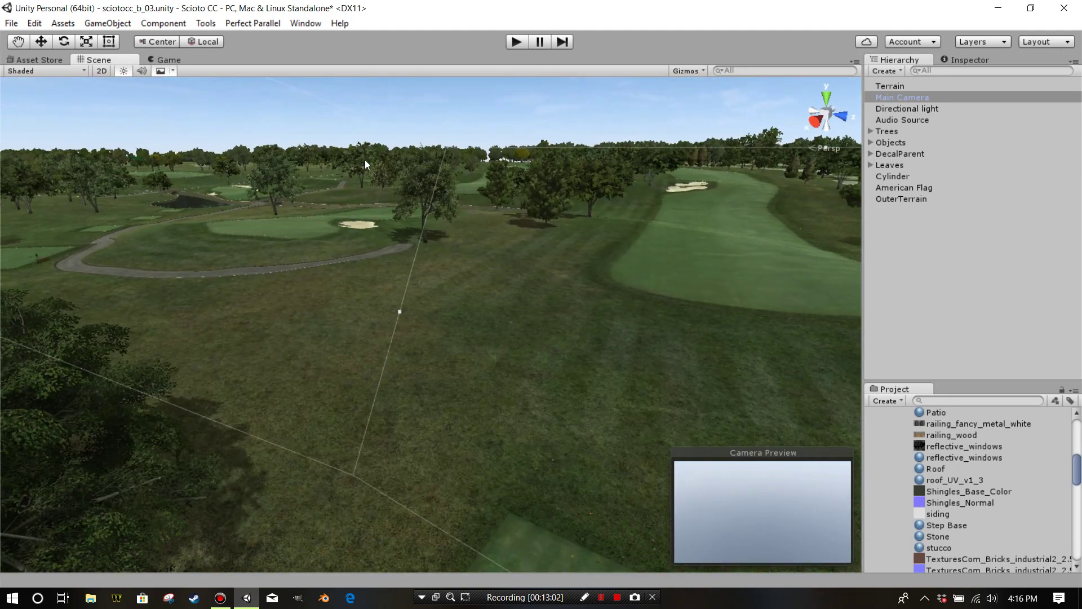
pyautogui.click(107, 24)
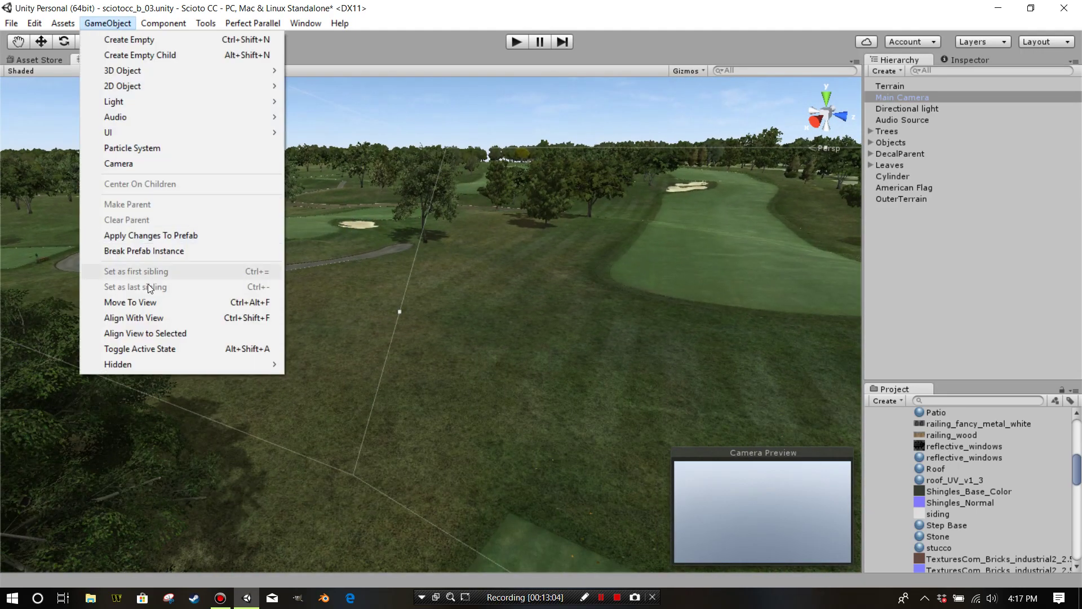
pyautogui.click(158, 318)
pyautogui.click(174, 59)
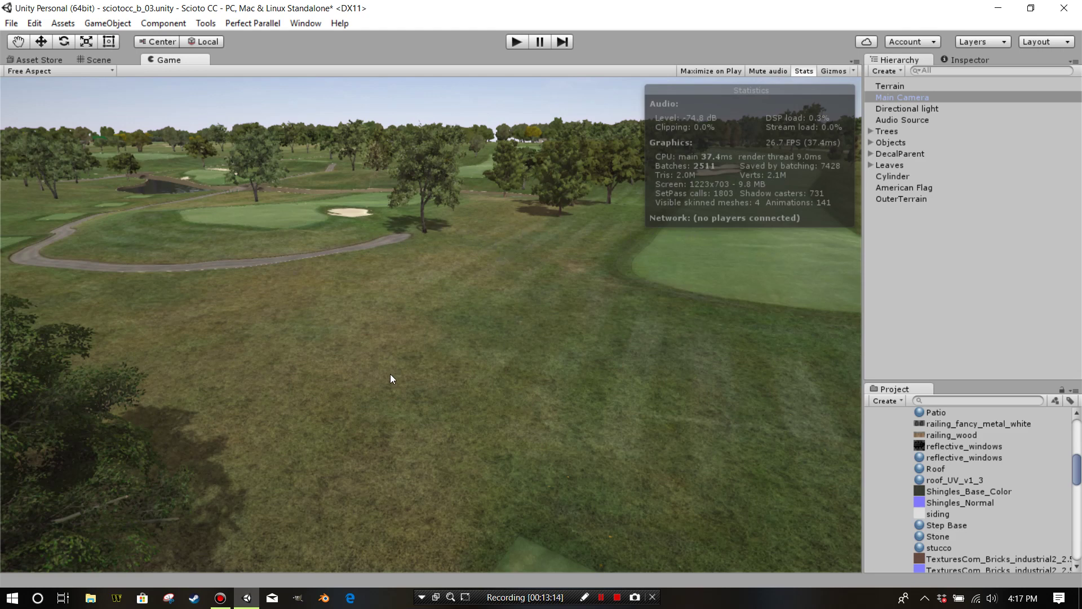
# Return to the Scene view, select OuterTerrain and show its terrain settings down to the Terrain Collider
pyautogui.click(100, 61)
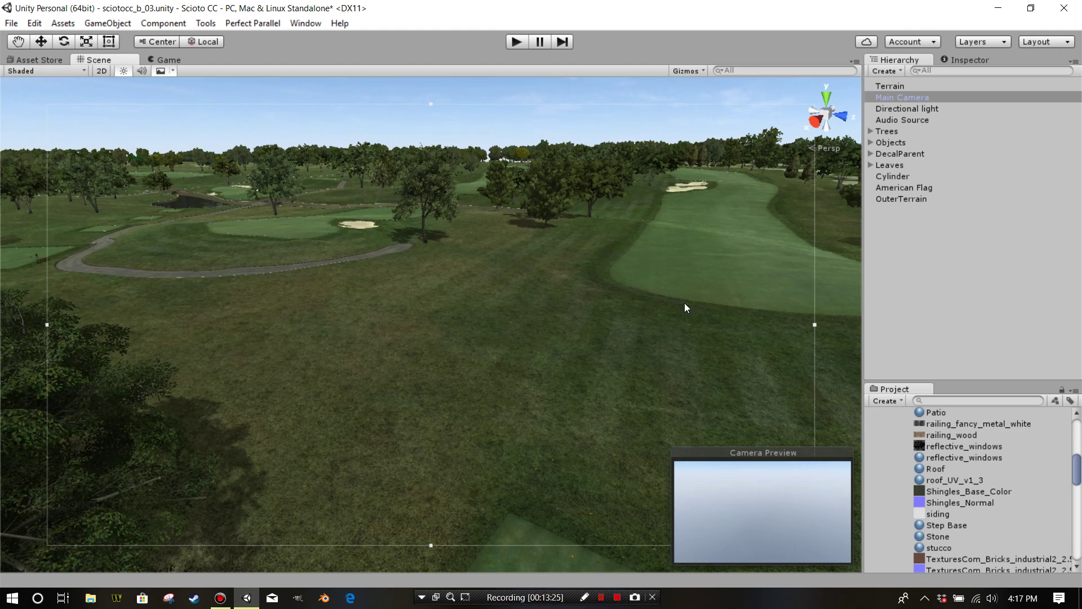
pyautogui.moveTo(461, 301); pyautogui.dragTo(485, 298, button='right')
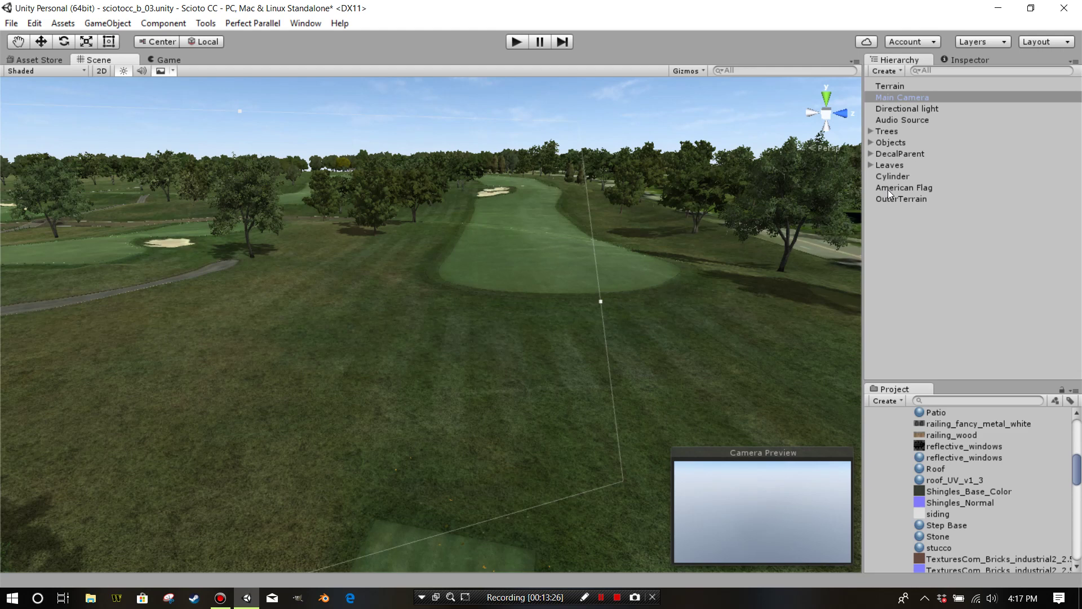
pyautogui.click(892, 198)
pyautogui.click(958, 60)
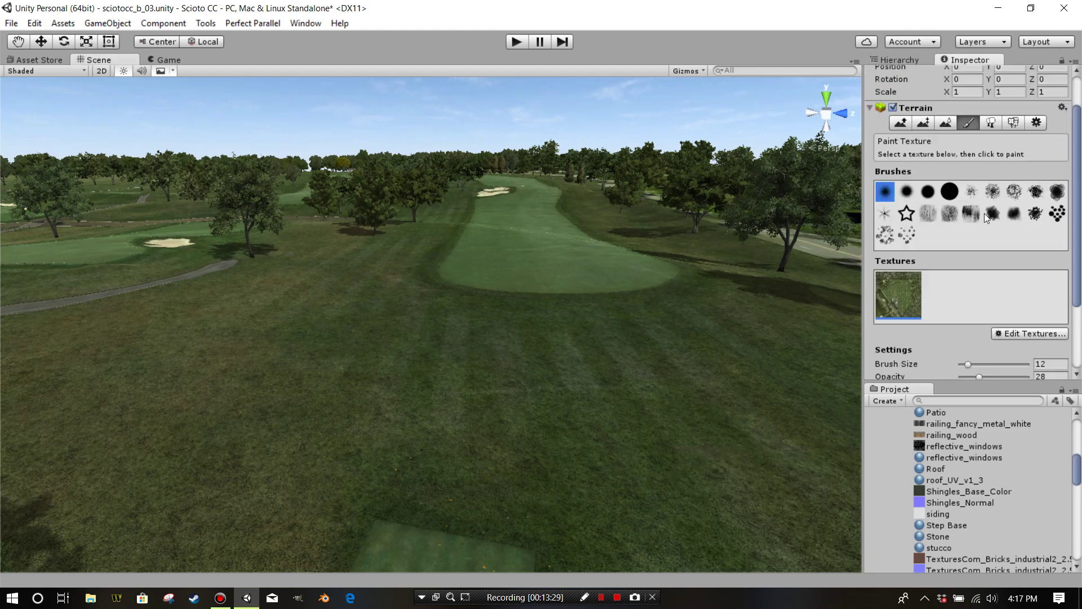
pyautogui.click(1036, 123)
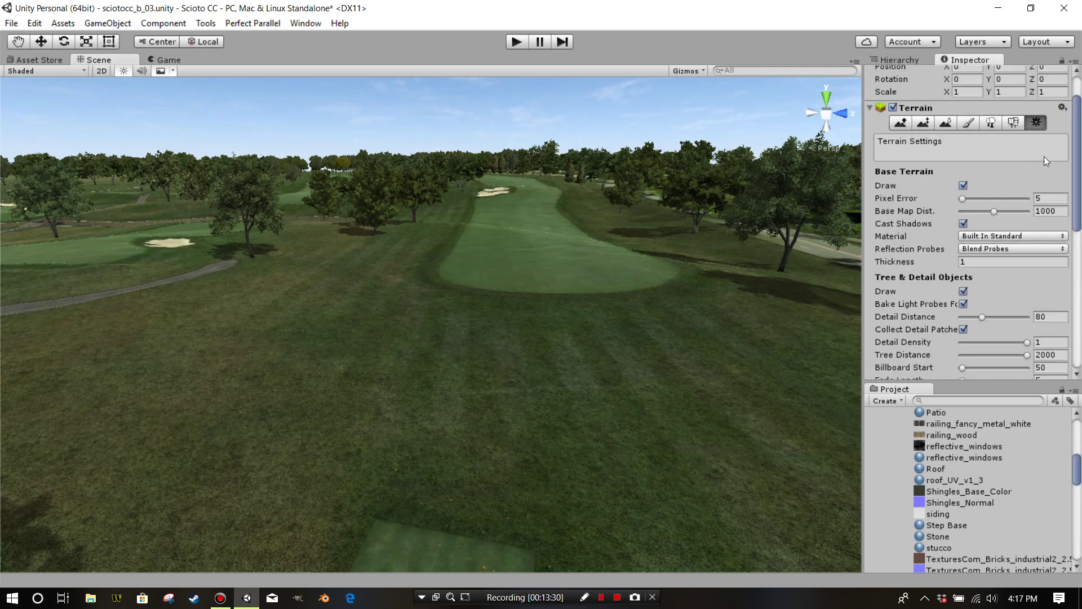
pyautogui.scroll(-8, 1044, 164)
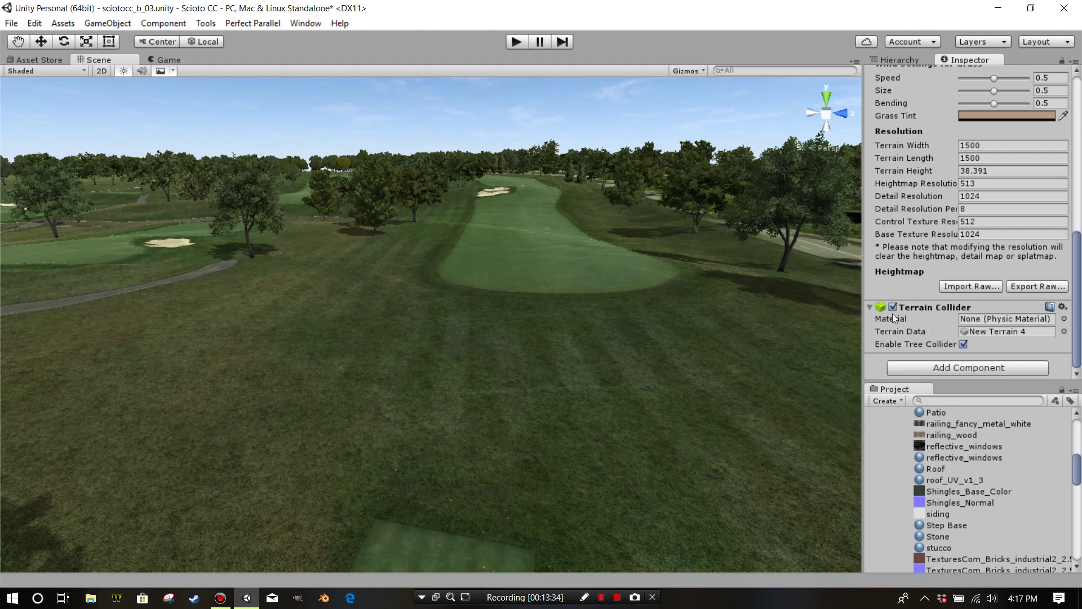
# Assign the rough physic material to OuterTerrain's Terrain Collider
pyautogui.scroll(10, 913, 309)
pyautogui.click(996, 169)
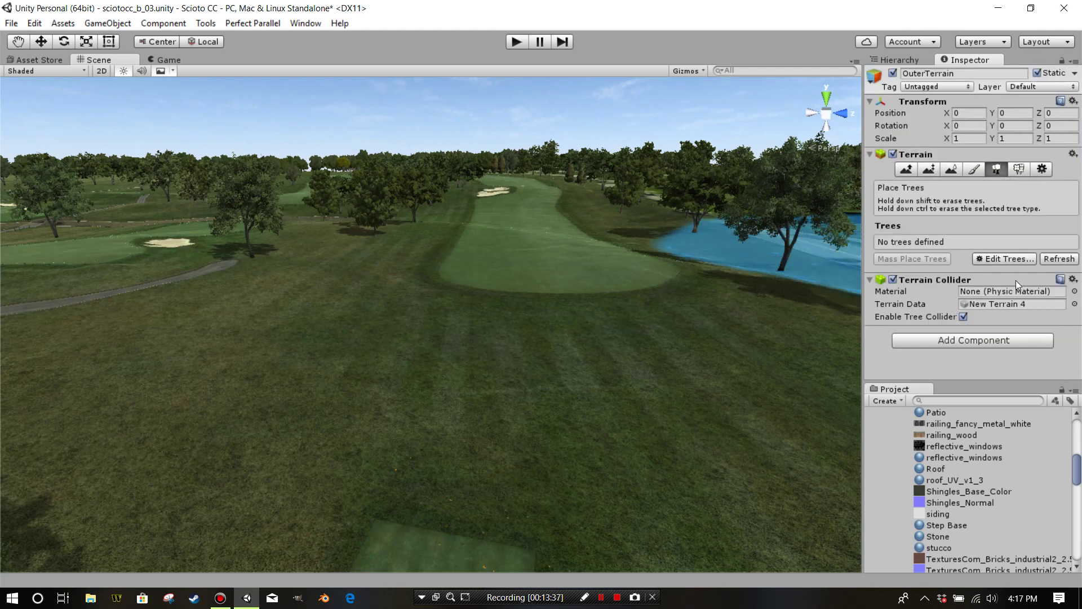
pyautogui.click(1039, 169)
pyautogui.scroll(-8, 1016, 218)
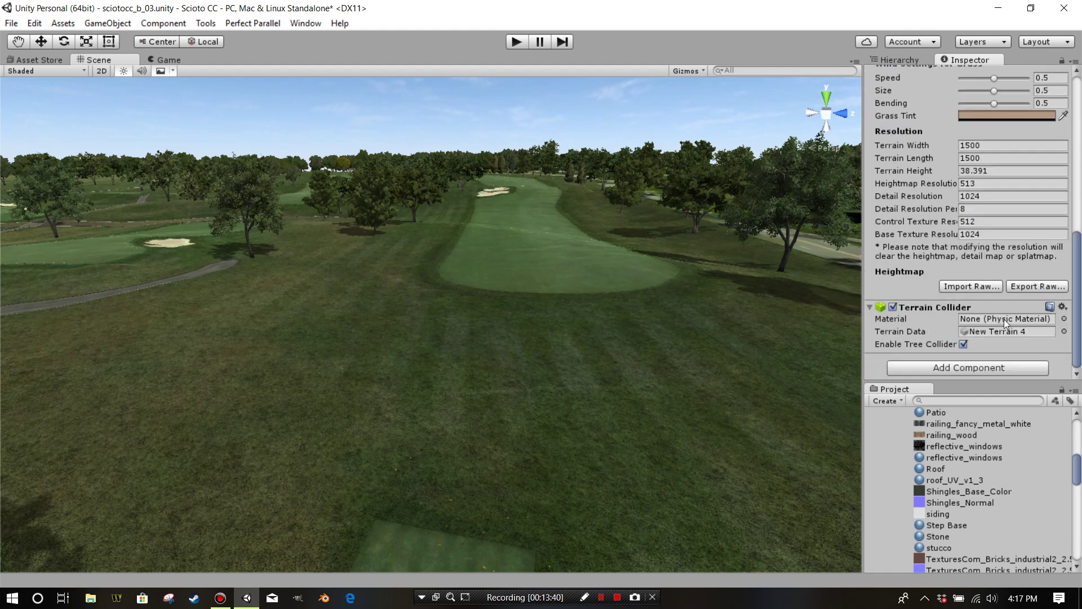
pyautogui.click(1063, 319)
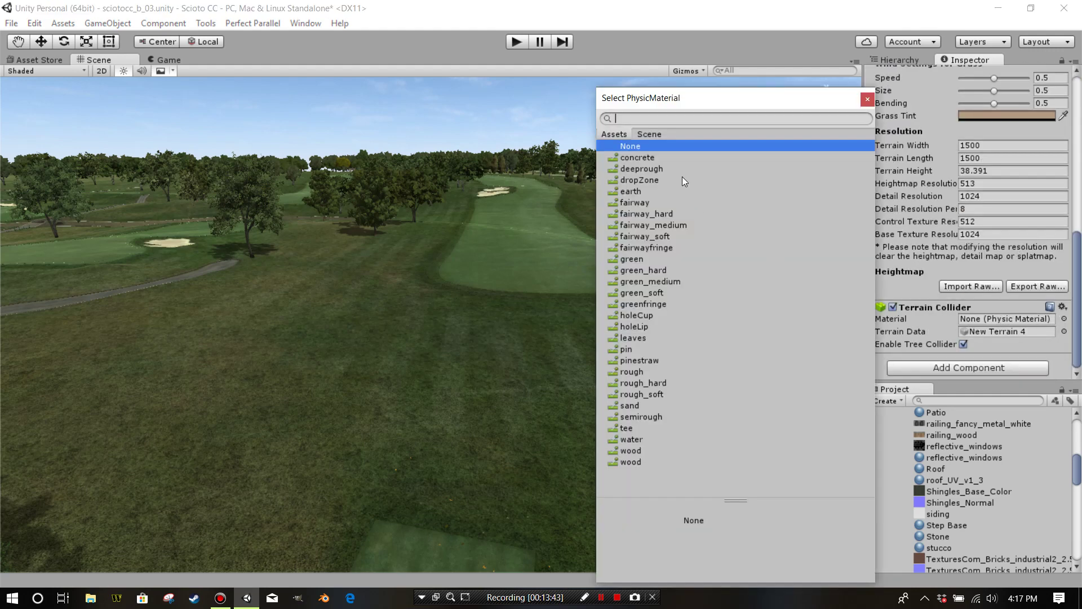
pyautogui.doubleClick(637, 371)
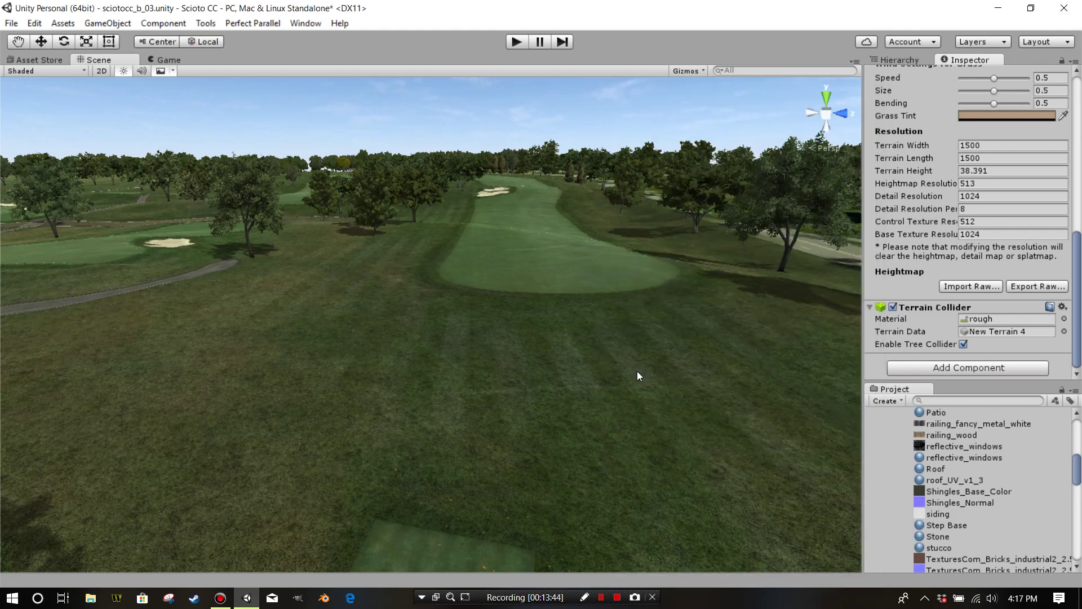
pyautogui.moveTo(678, 293); pyautogui.dragTo(516, 324, button='right')
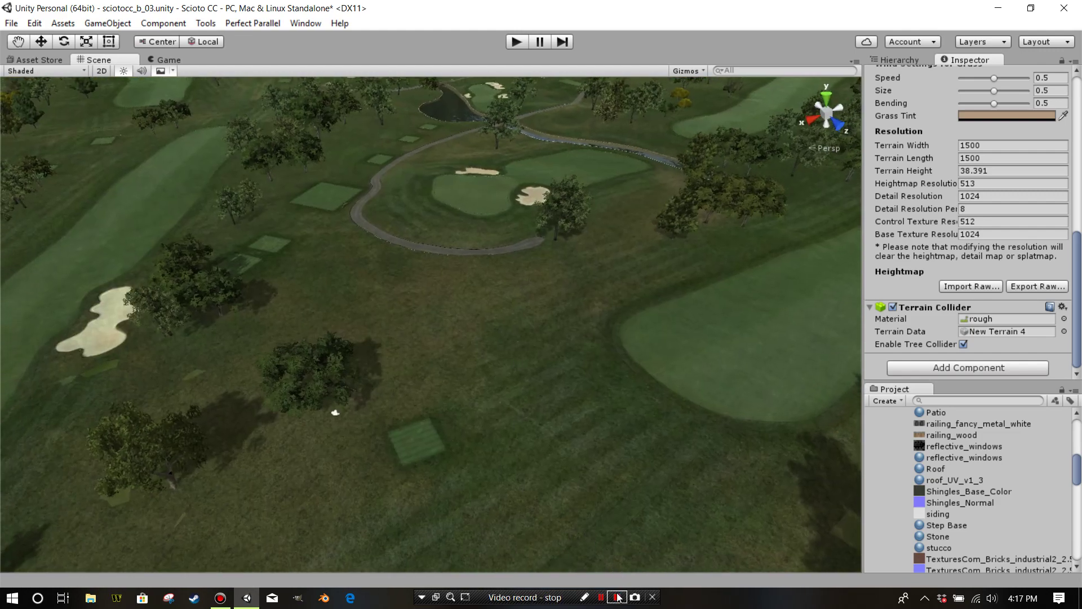